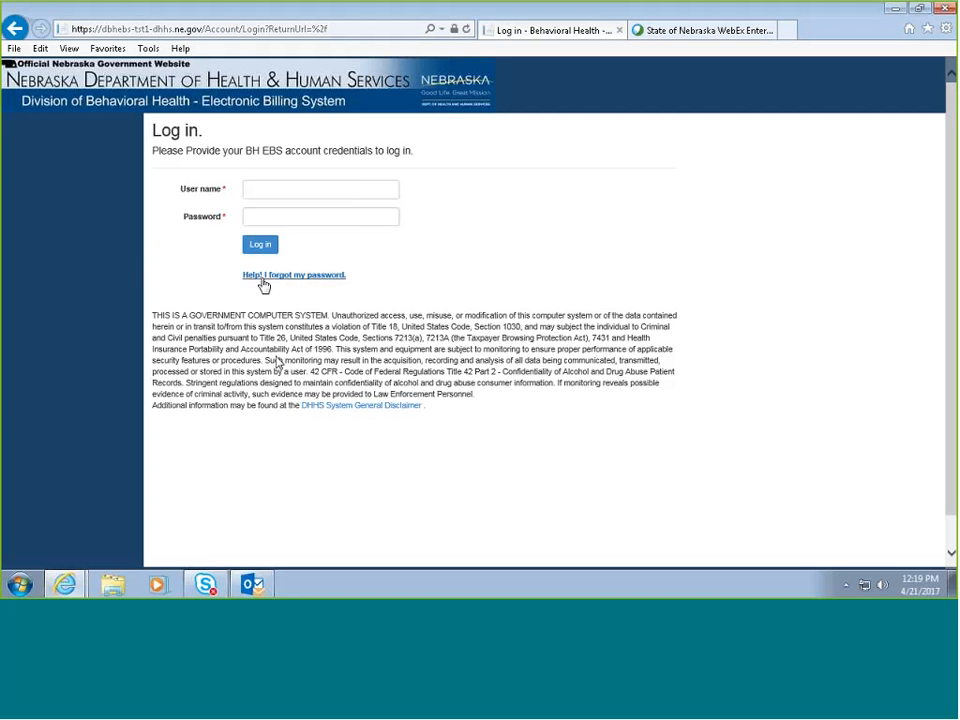
Sign in to the billing system with the account user name and password.
left_click(300, 190)
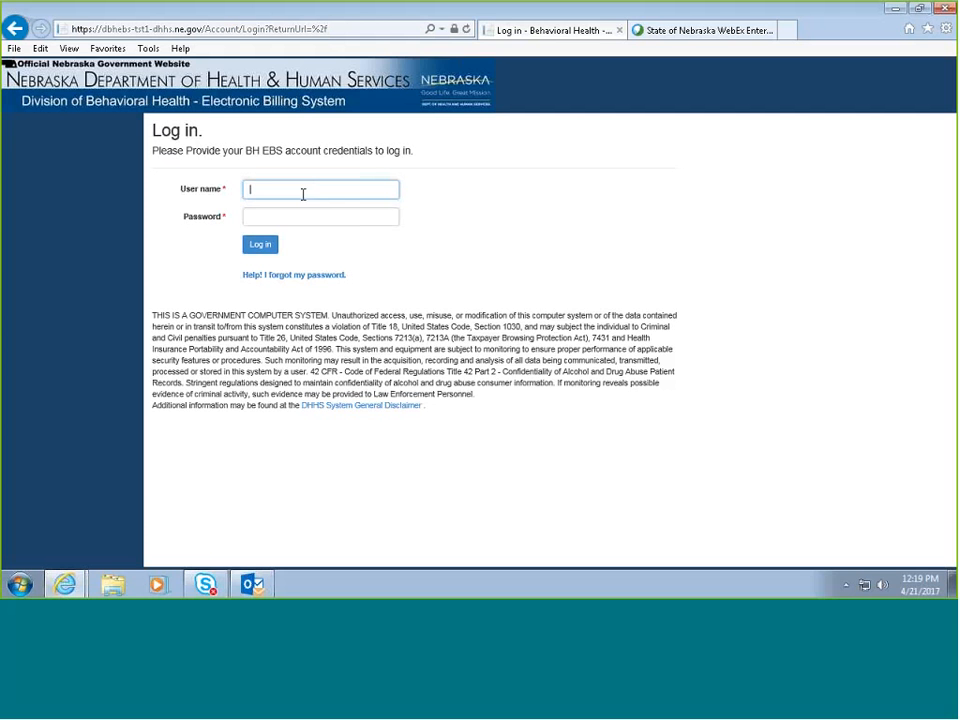
type("probert")
key("Tab")
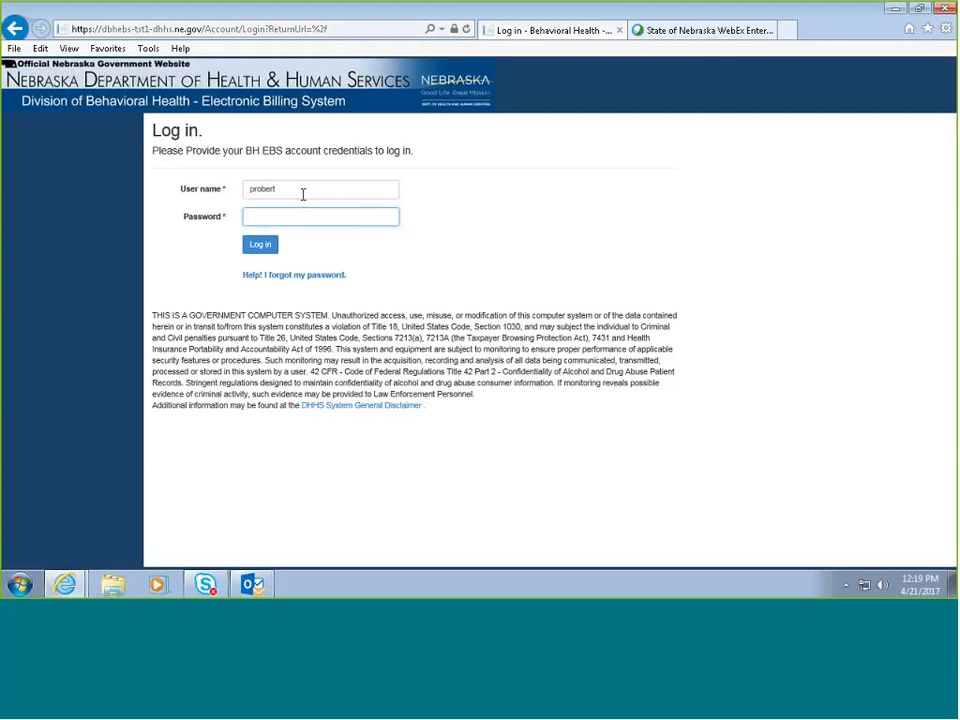
type("•••••••••")
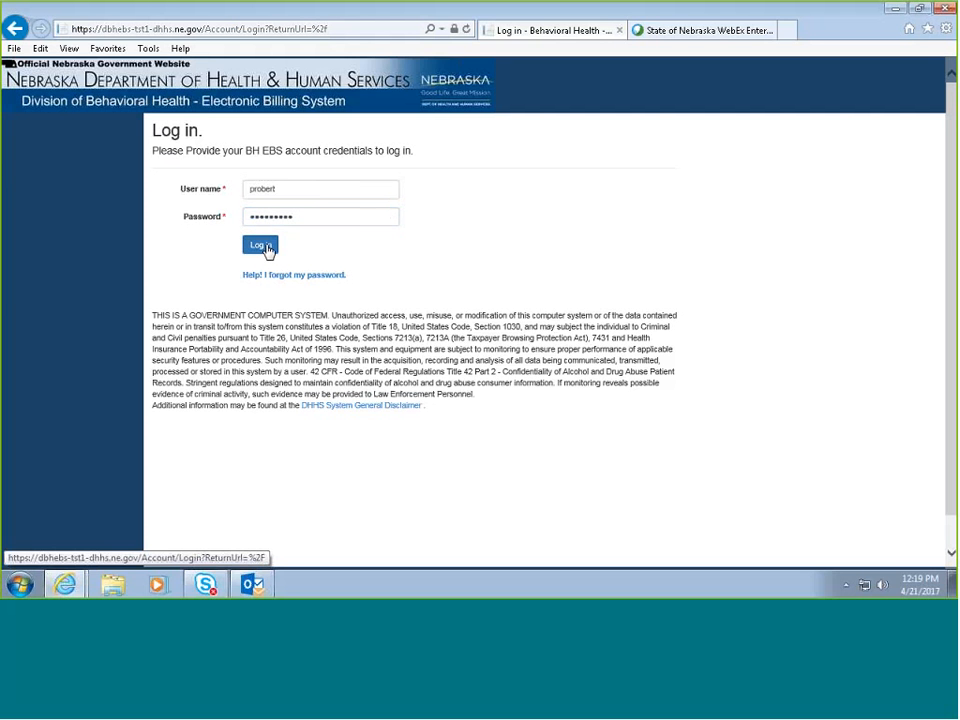
left_click(267, 250)
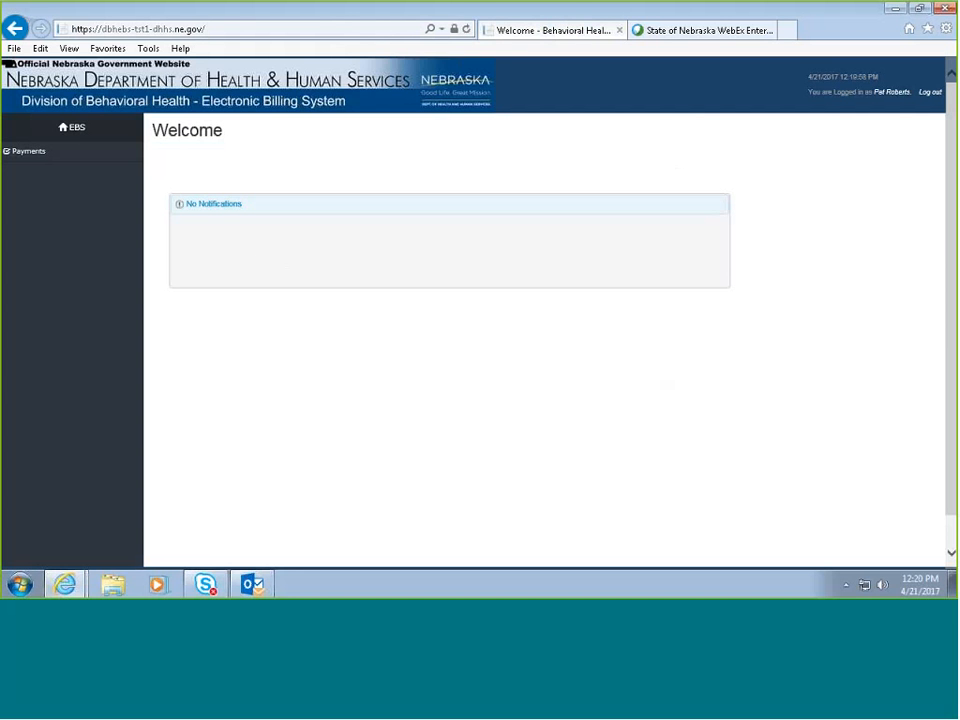
Open the Reimbursement Request page from the Payments section of the sidebar.
left_click(30, 152)
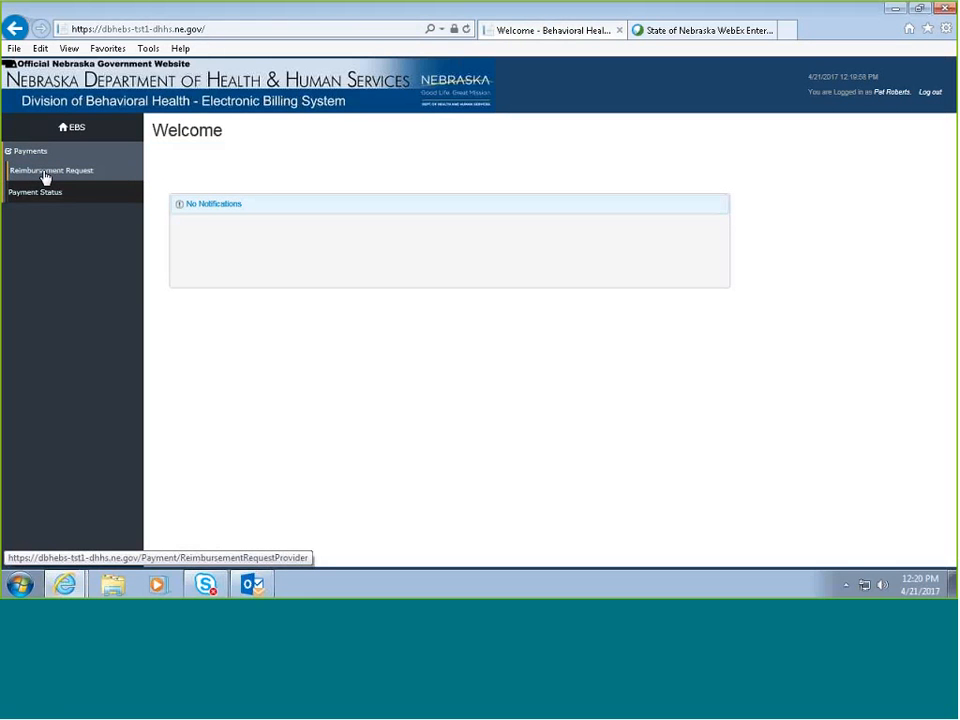
left_click(44, 177)
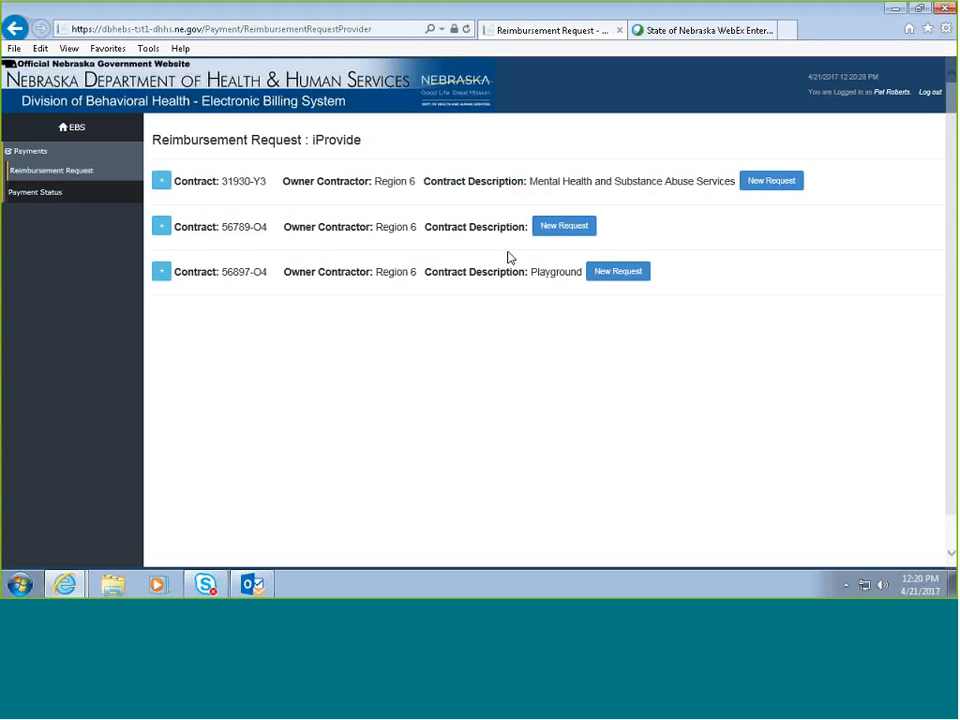
left_click(161, 184)
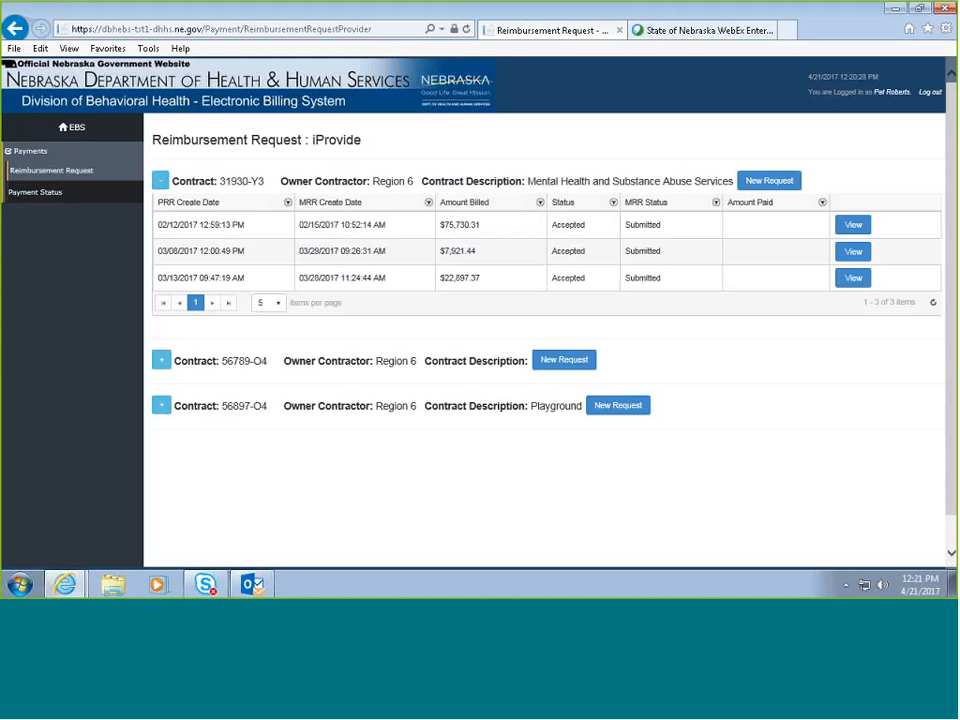
left_click(161, 184)
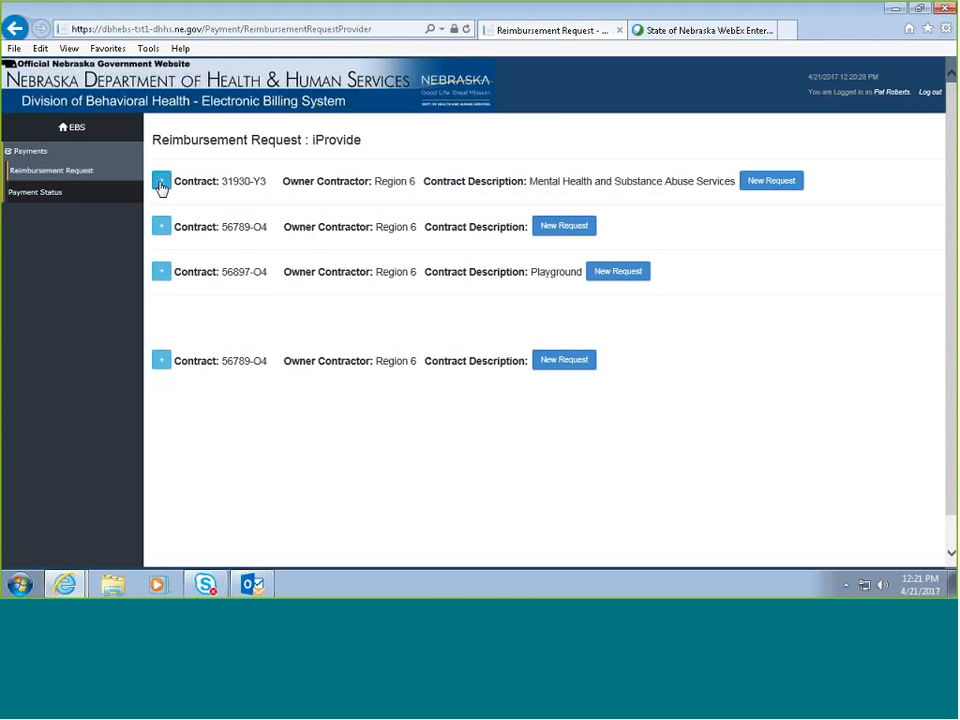
left_click(160, 184)
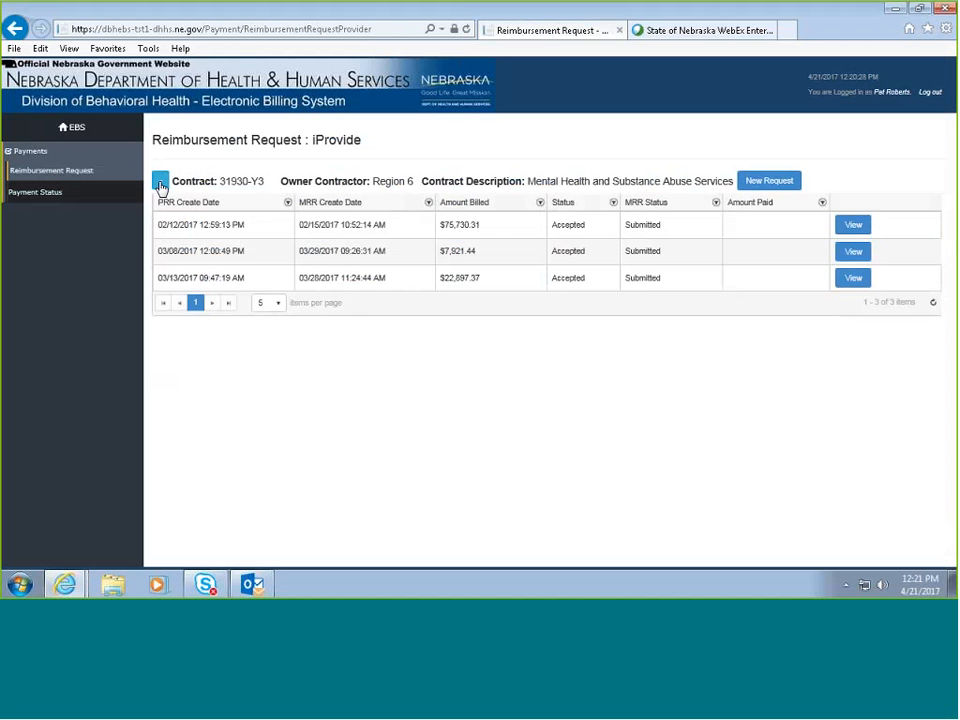
left_click(161, 185)
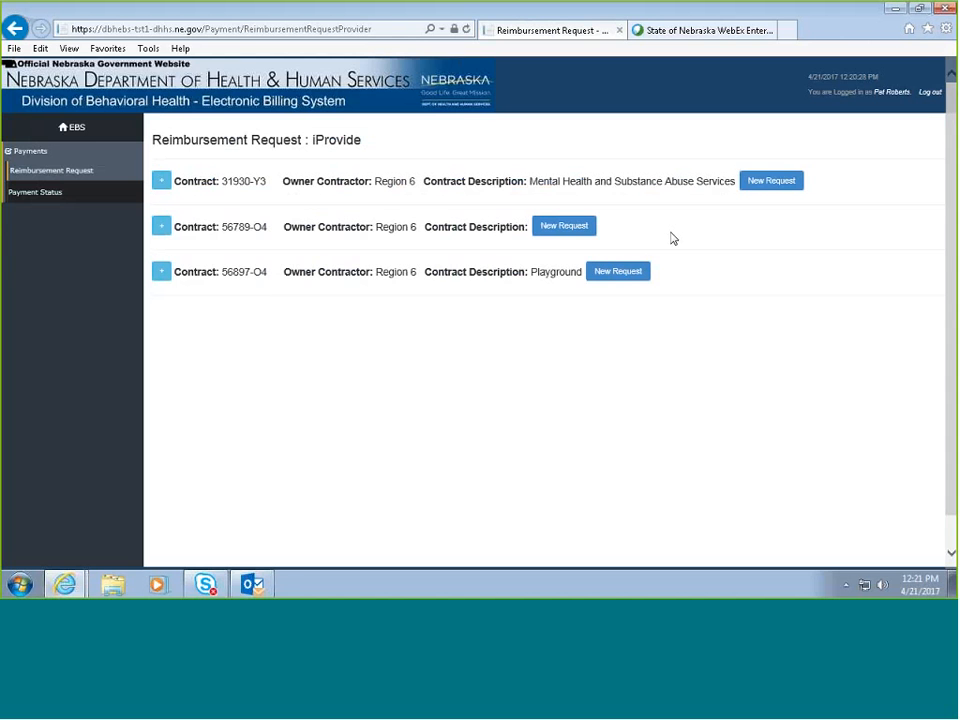
key("ctrl+minus")
key("ctrl+minus")
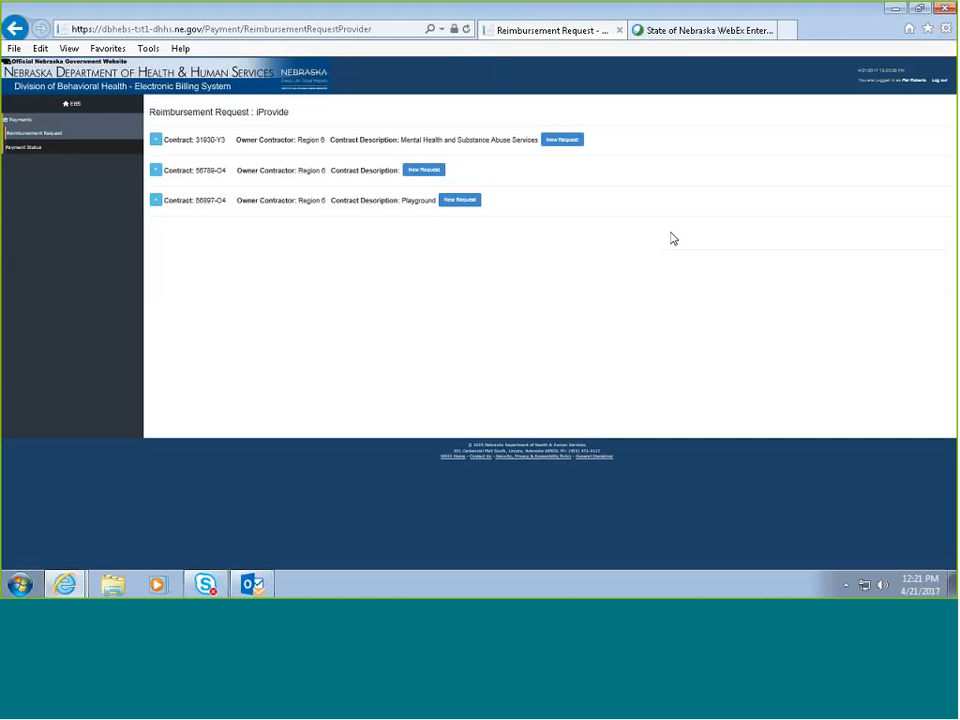
key("ctrl+minus")
key("ctrl+minus")
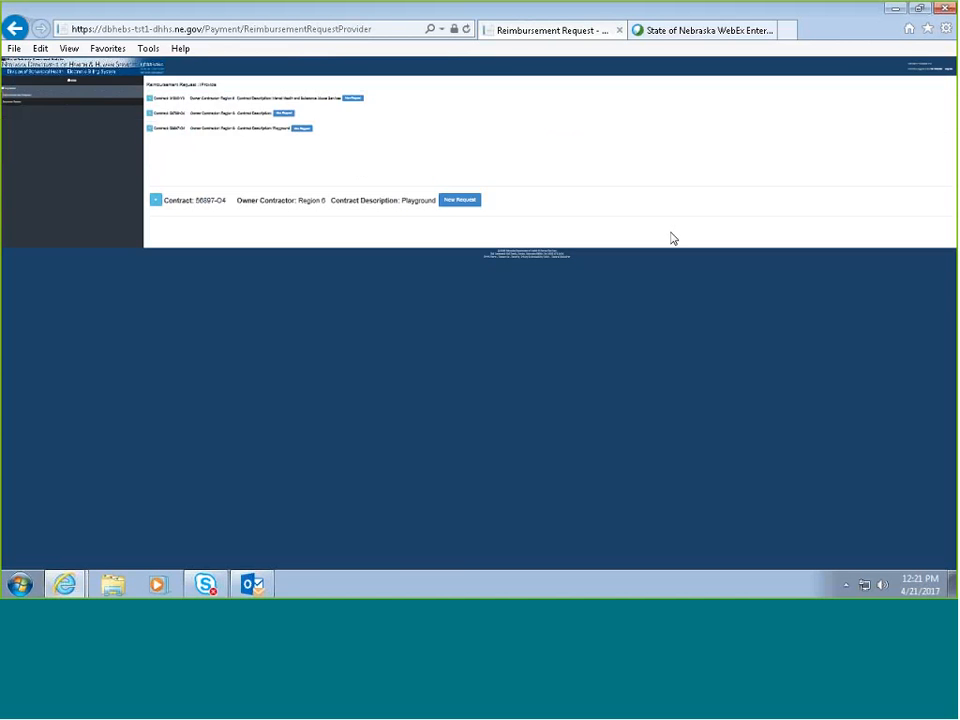
key("ctrl+plus")
key("ctrl+plus")
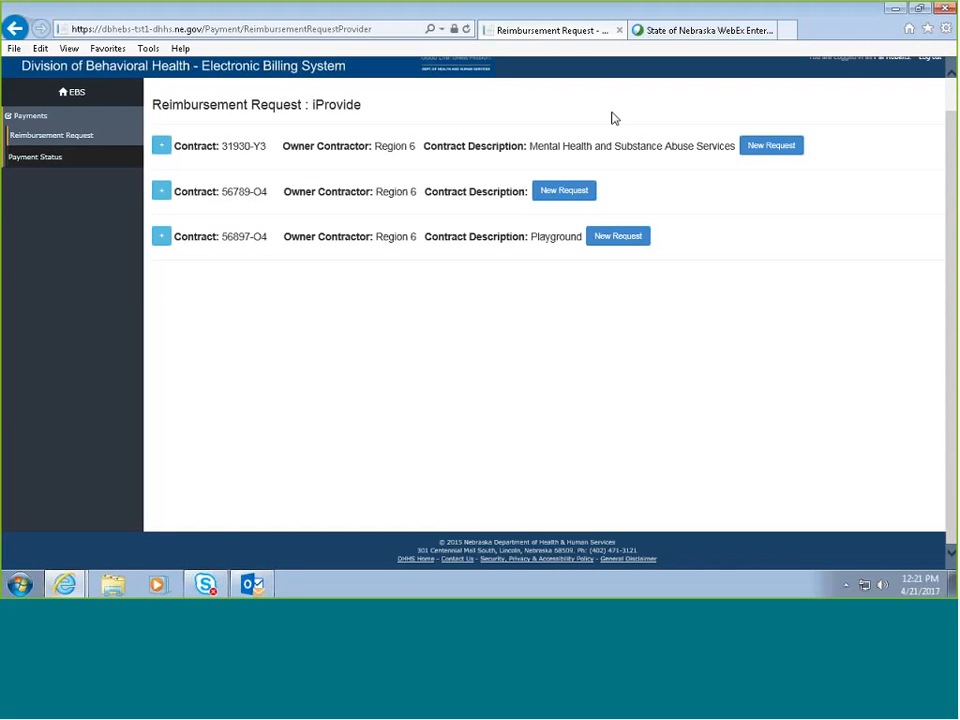
left_click(763, 153)
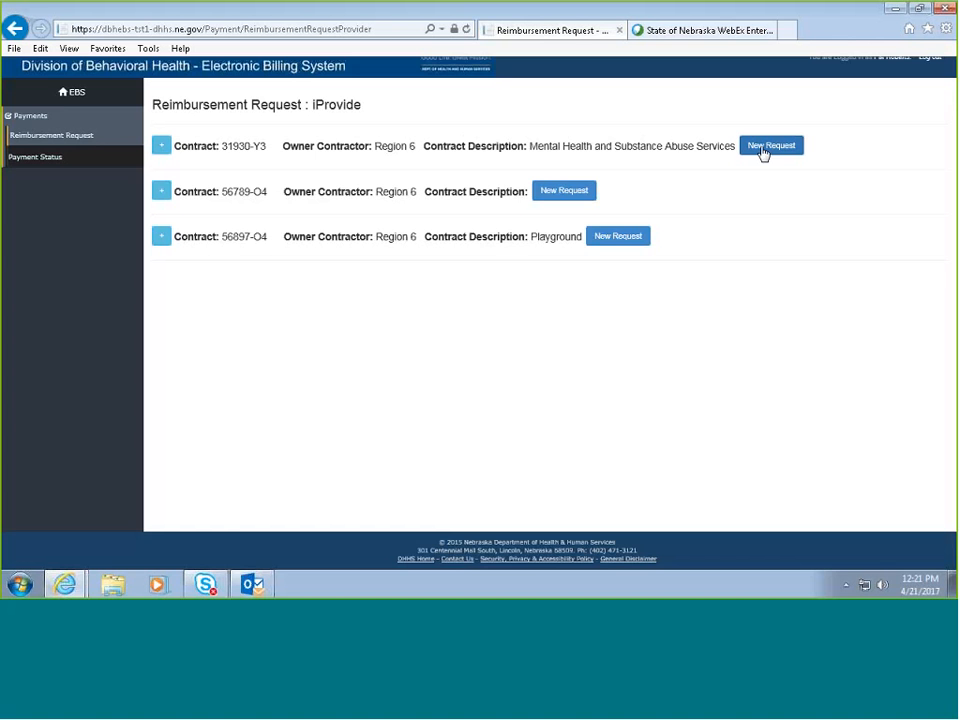
left_click(763, 150)
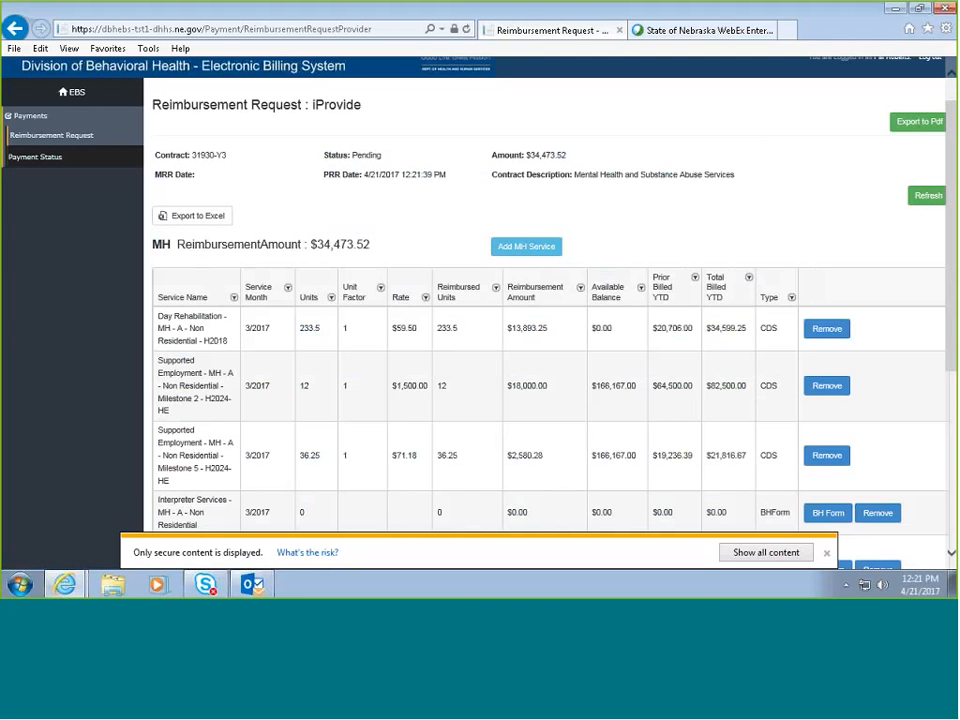
left_click(826, 553)
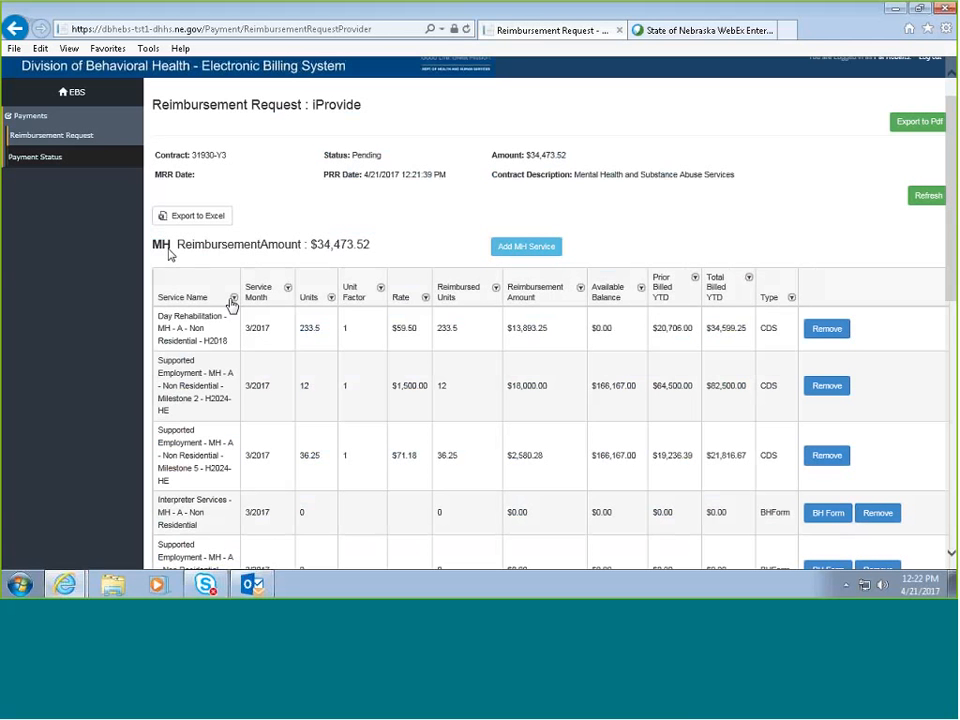
scroll(300, 305, "down", 5)
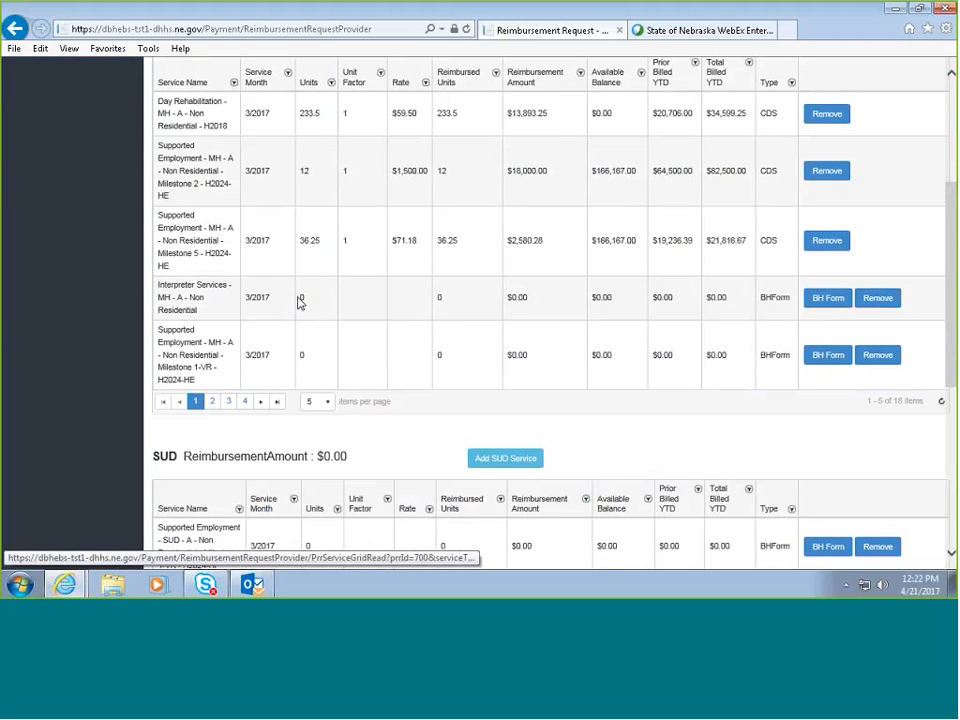
scroll(221, 413, "up", 2)
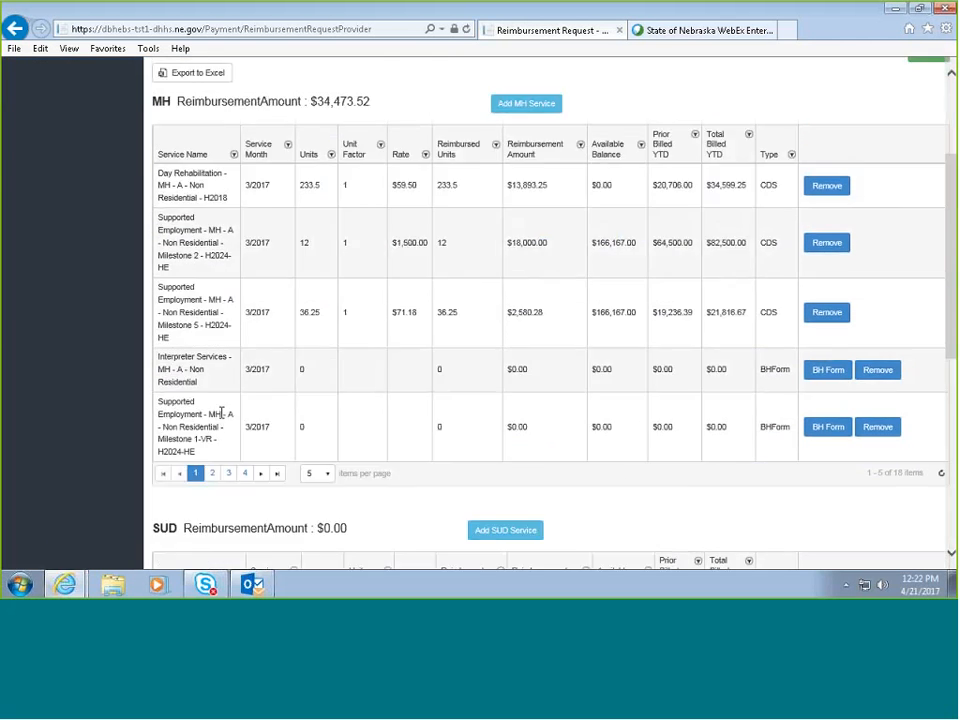
scroll(200, 113, "up", 1)
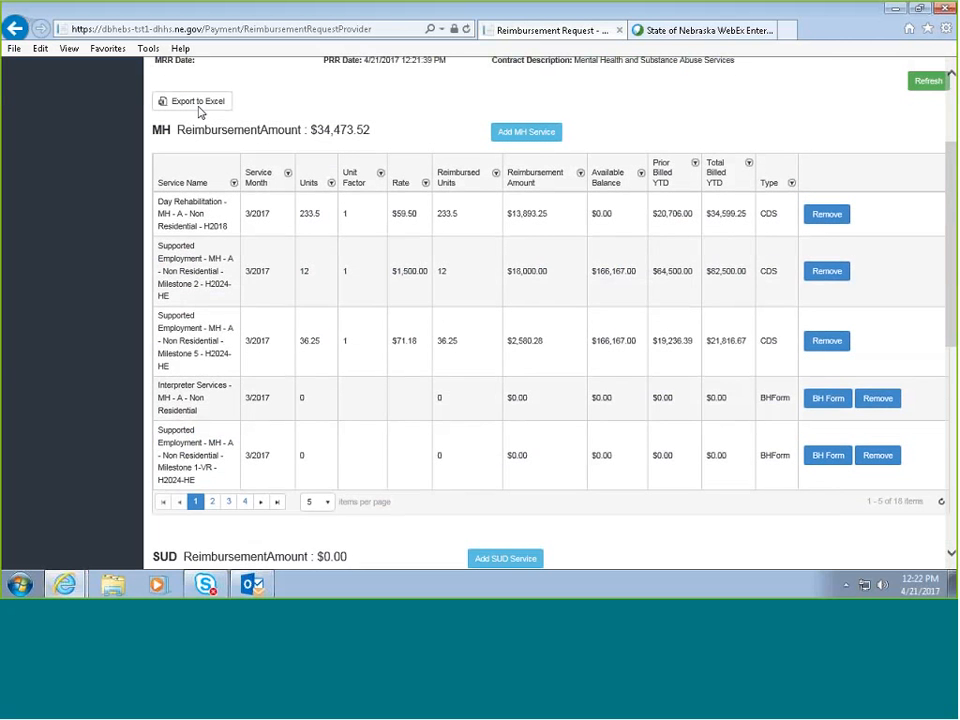
scroll(200, 113, "up", 1)
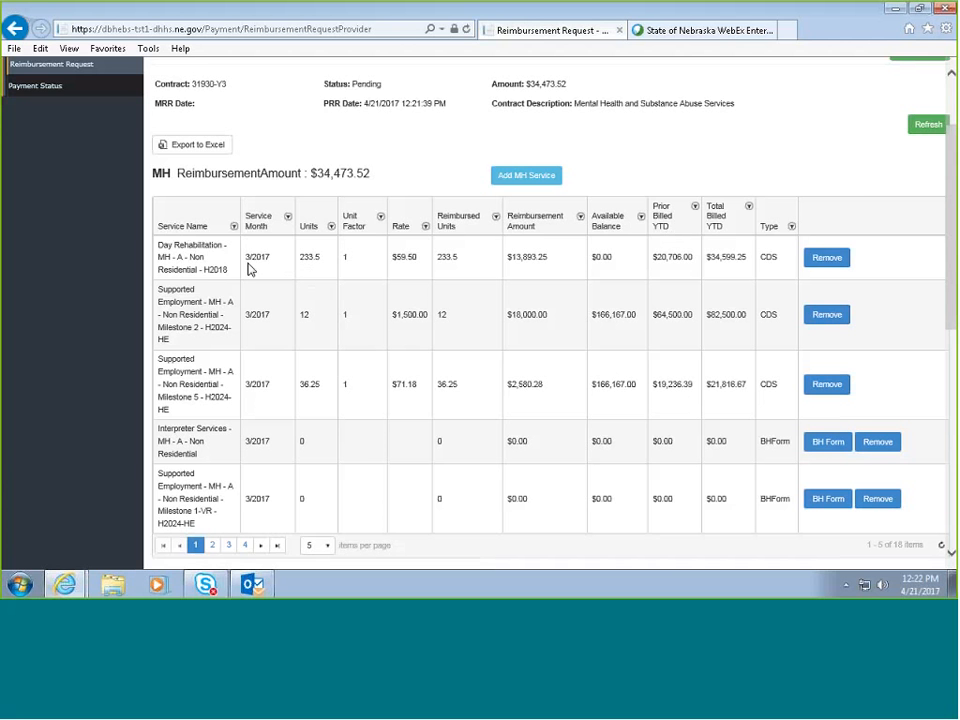
scroll(199, 414, "down", 1)
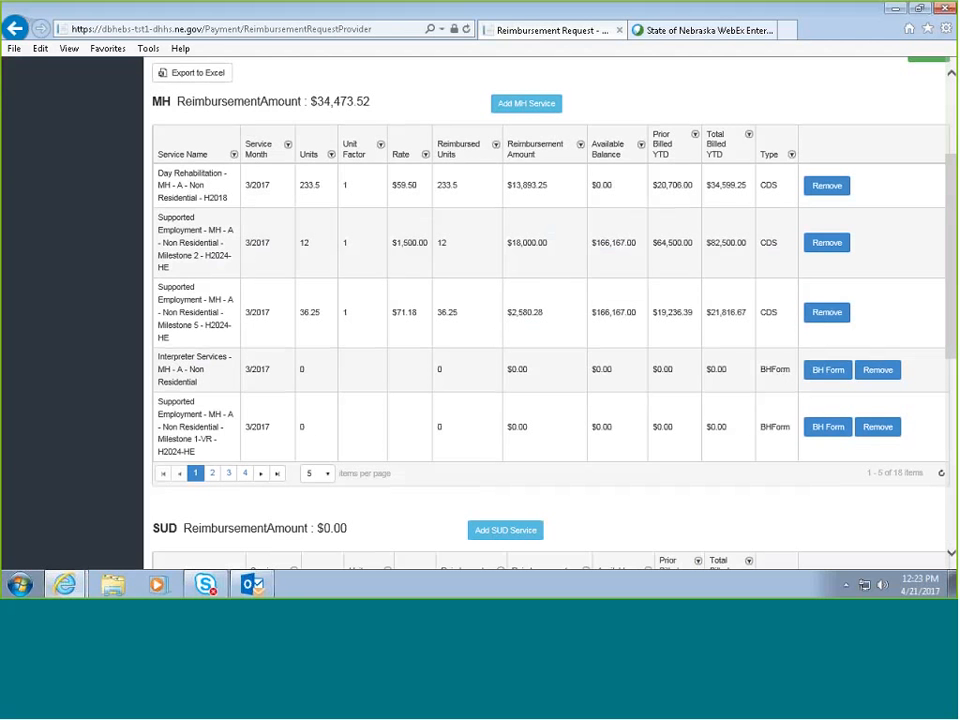
Set the MH services table to show 10 items per page.
left_click(278, 474)
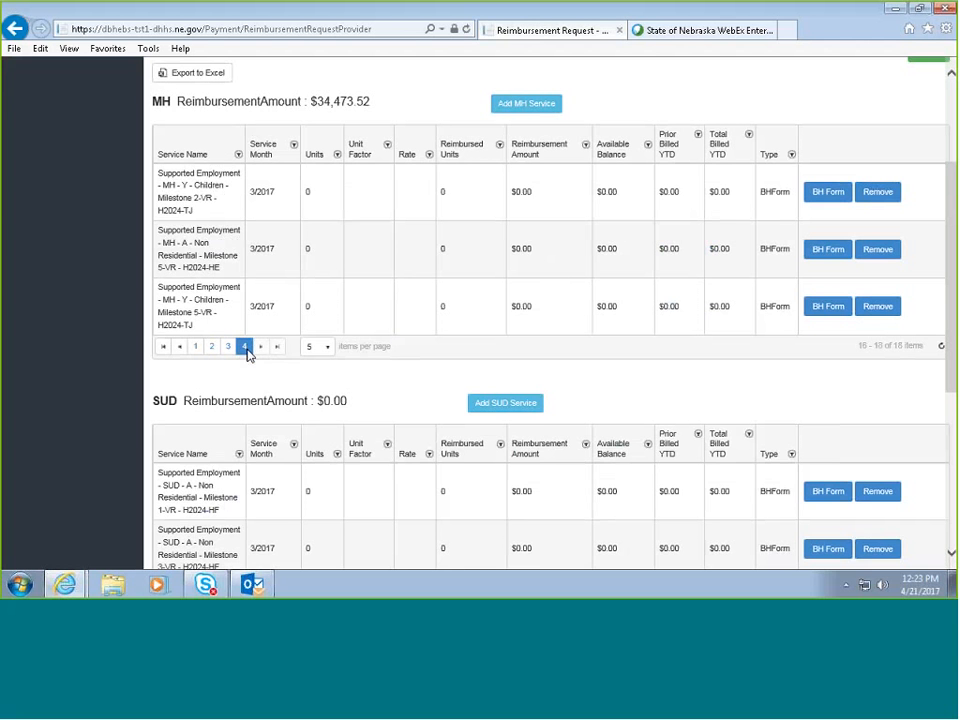
left_click(327, 350)
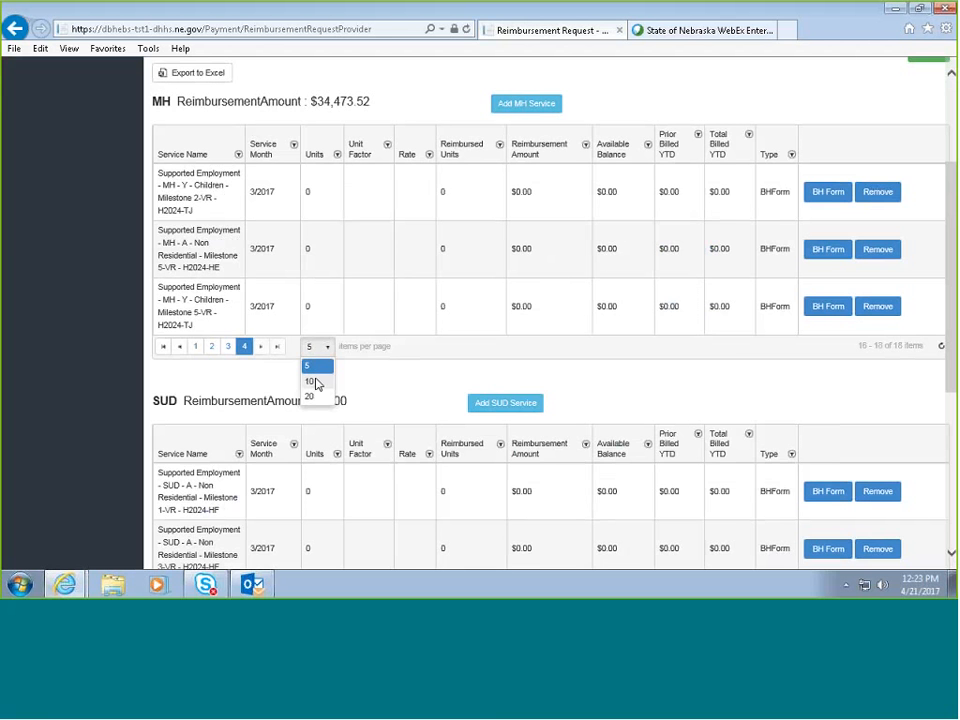
left_click(311, 381)
scroll(316, 384, "down", 5)
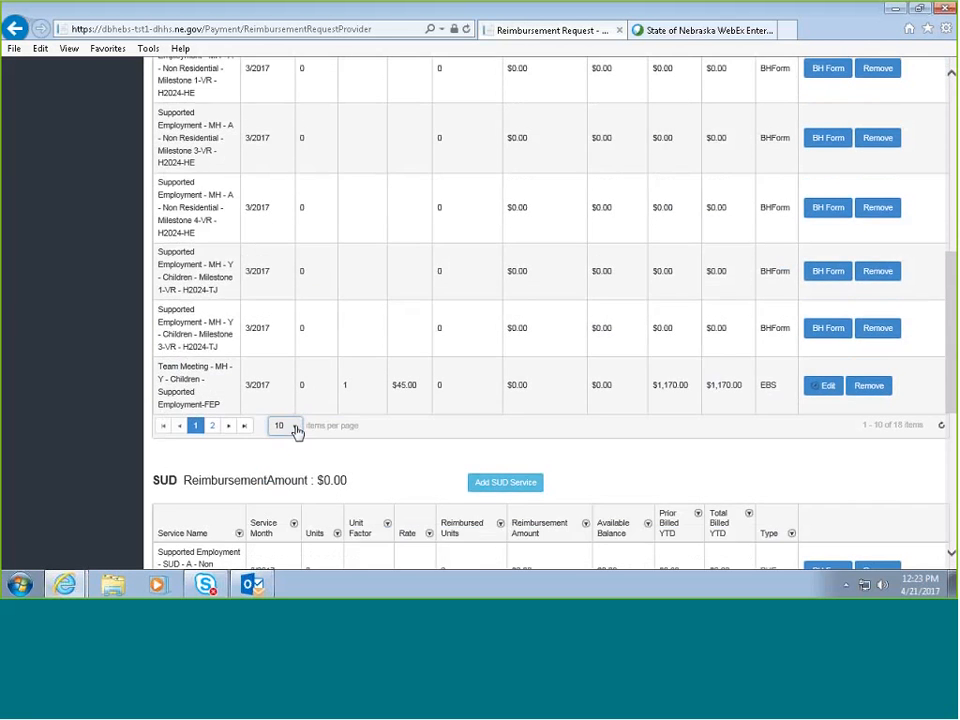
left_click(295, 427)
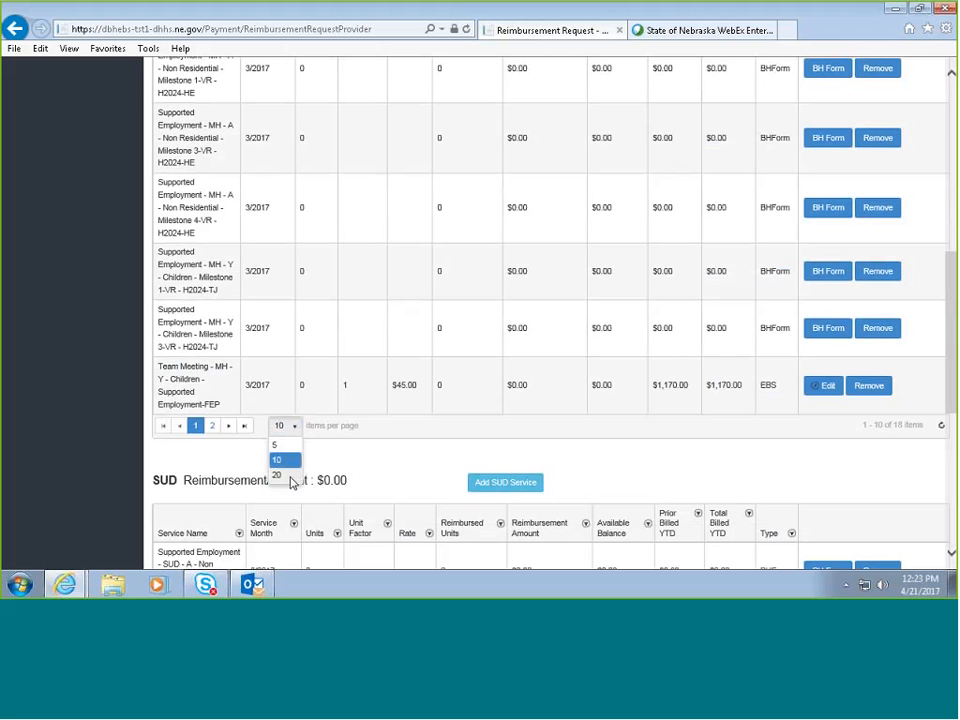
left_click(296, 476)
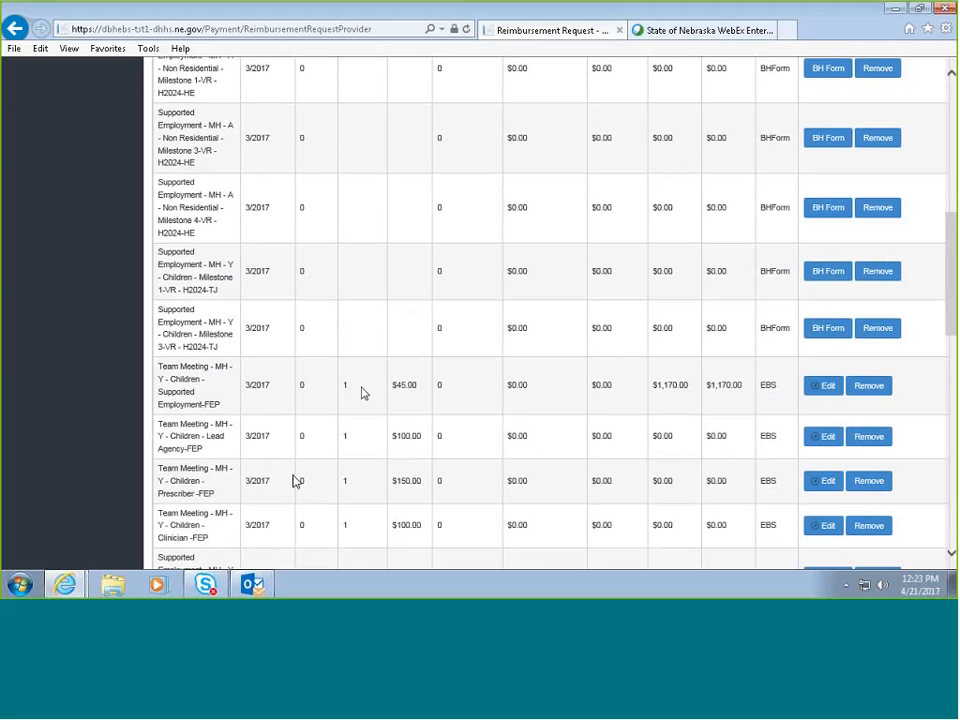
scroll(363, 390, "down", 3)
scroll(363, 390, "down", 3)
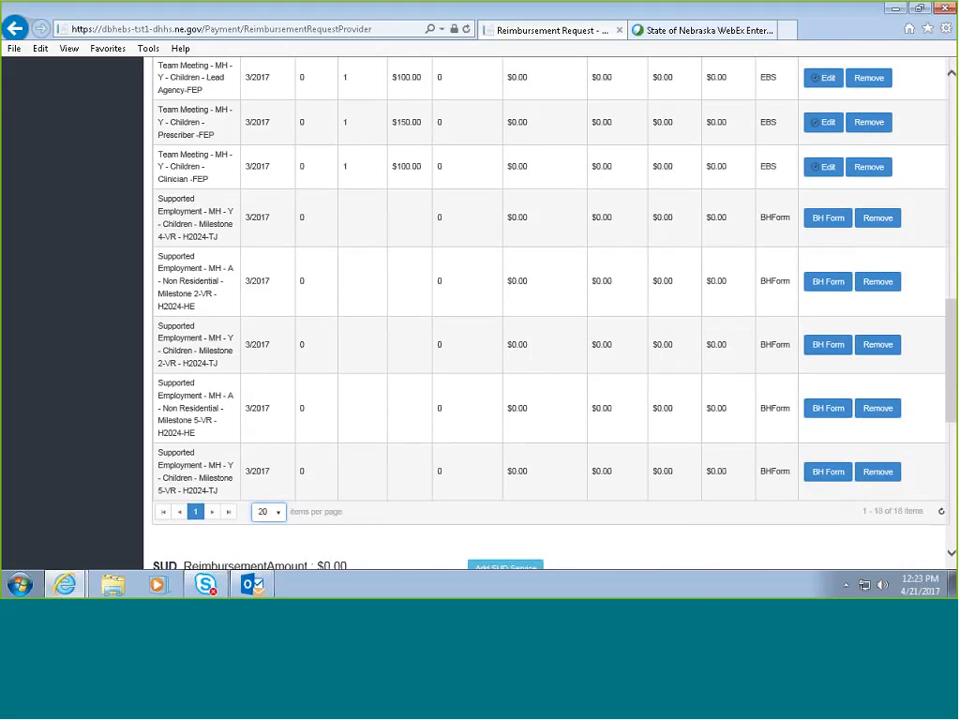
left_click(279, 514)
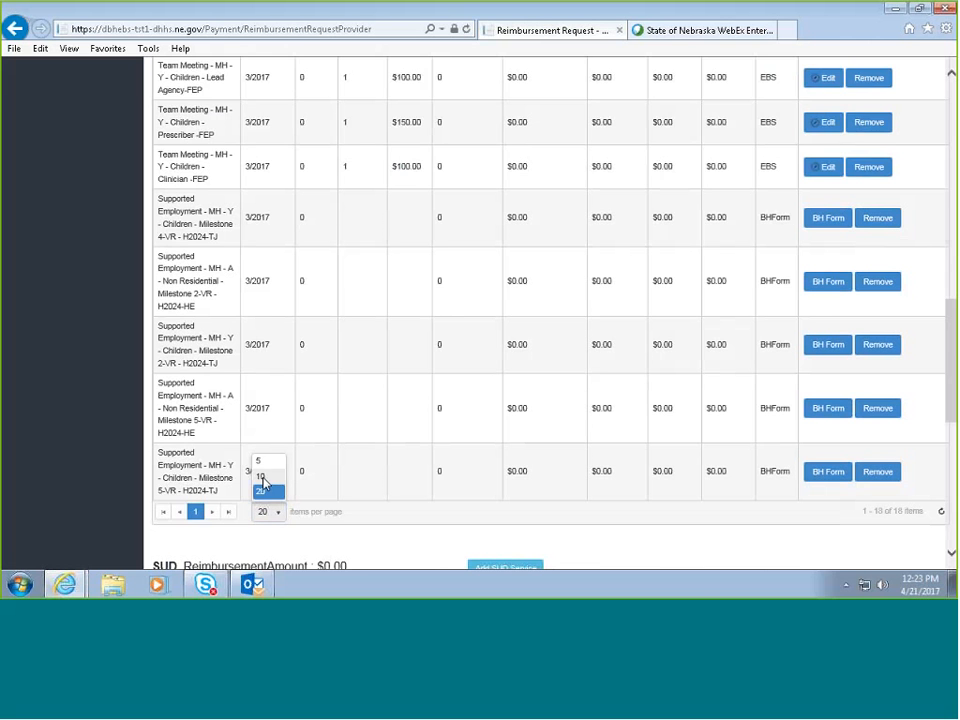
left_click(263, 479)
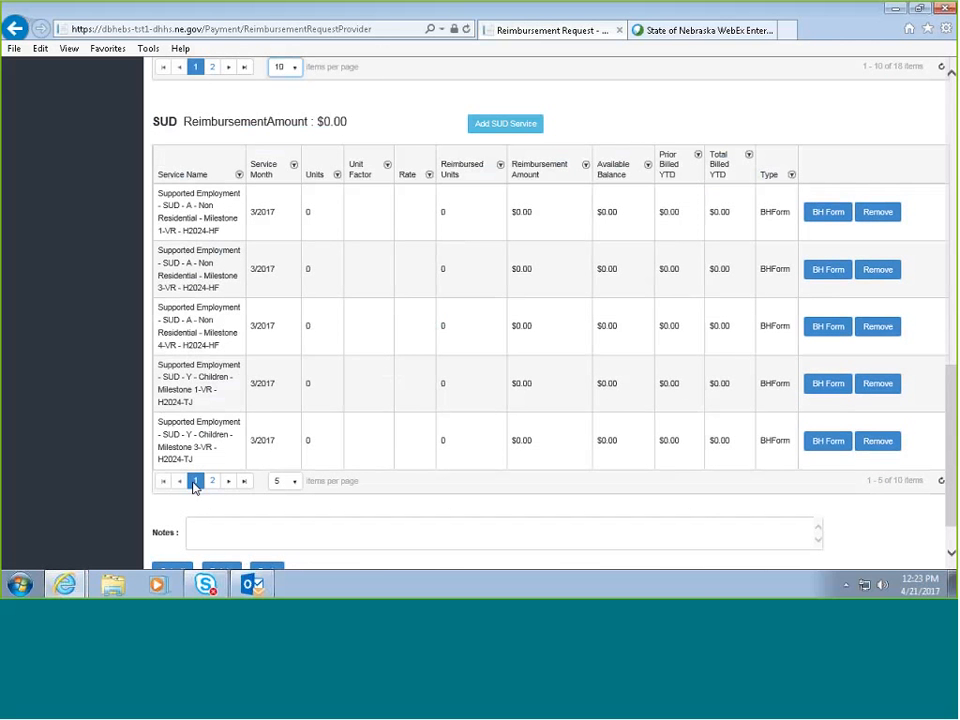
Set the SUD services table to show 20 items per page, listing all ten services.
left_click(294, 483)
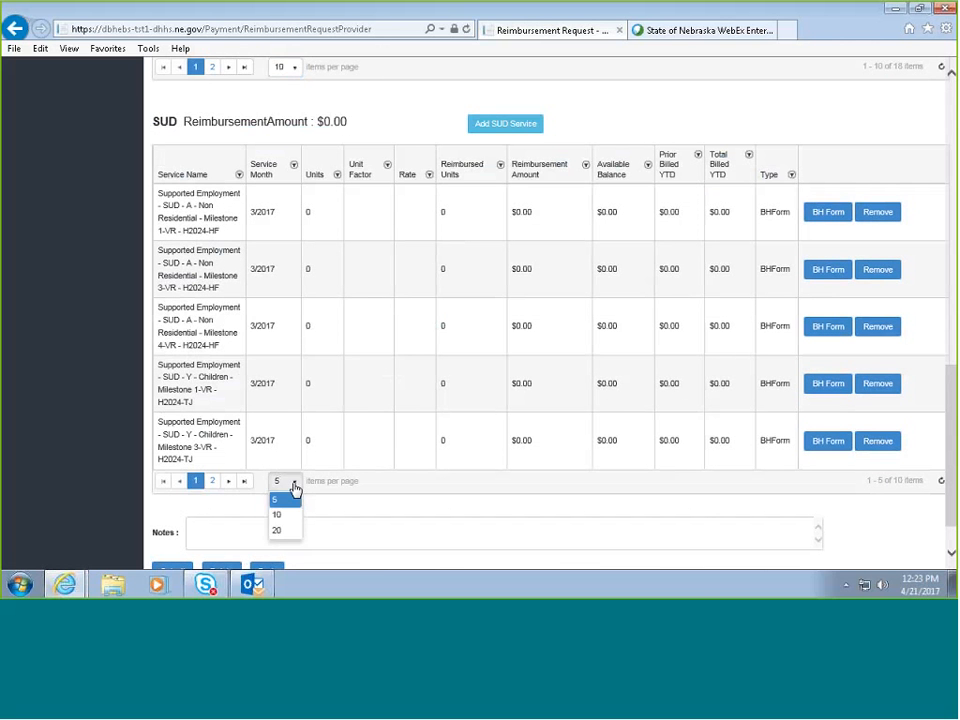
left_click(280, 533)
scroll(416, 394, "down", 5)
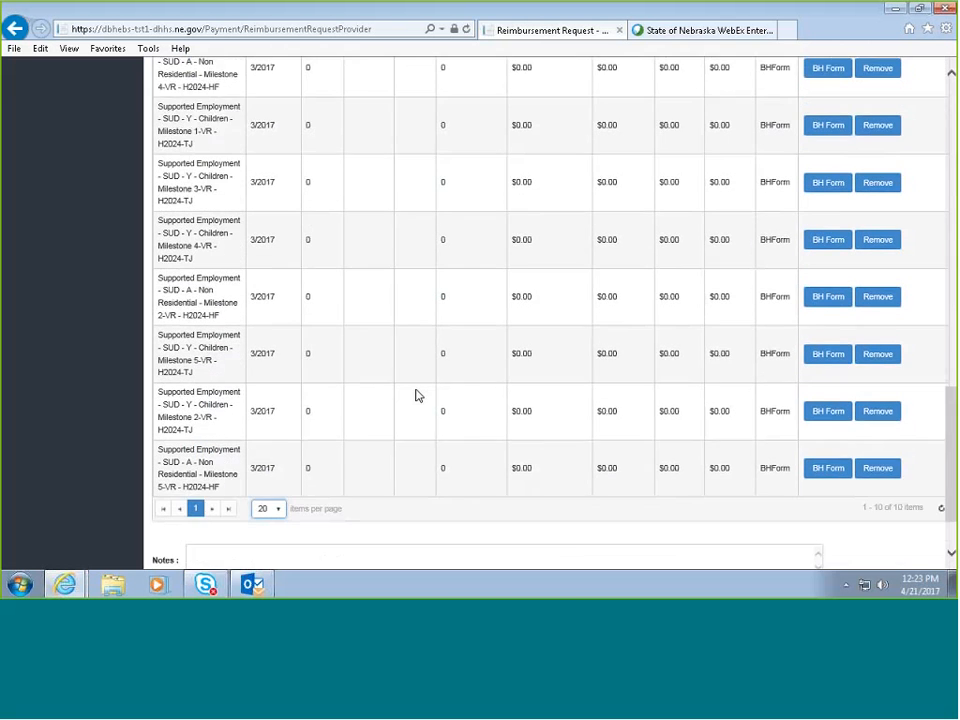
scroll(416, 395, "down", 2)
scroll(416, 395, "up", 6)
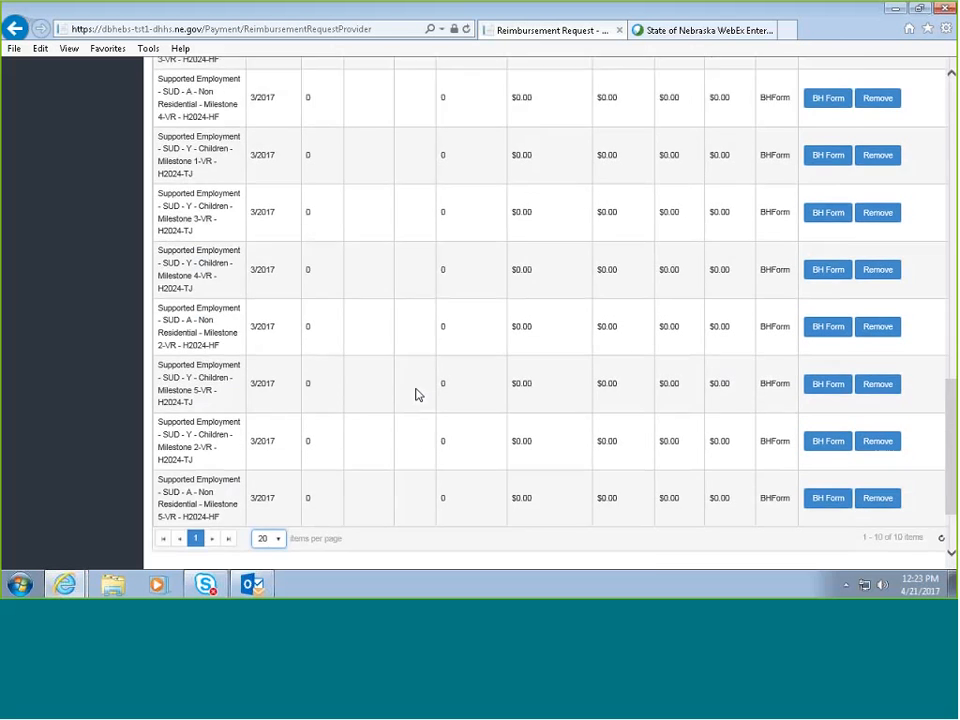
scroll(413, 378, "up", 6)
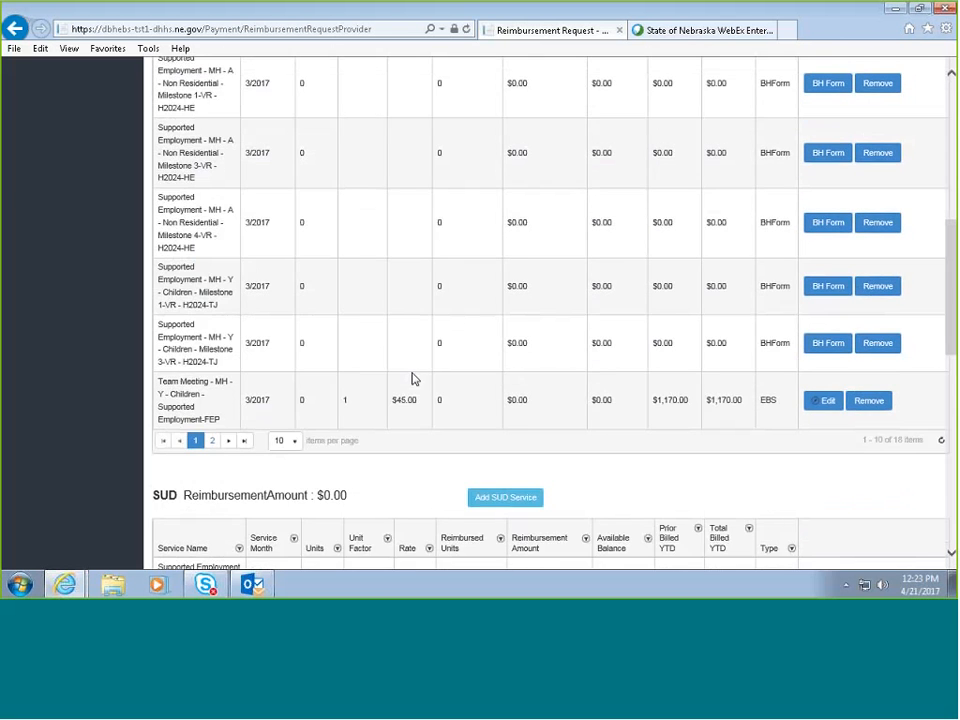
scroll(320, 380, "up", 5)
scroll(331, 365, "up", 2)
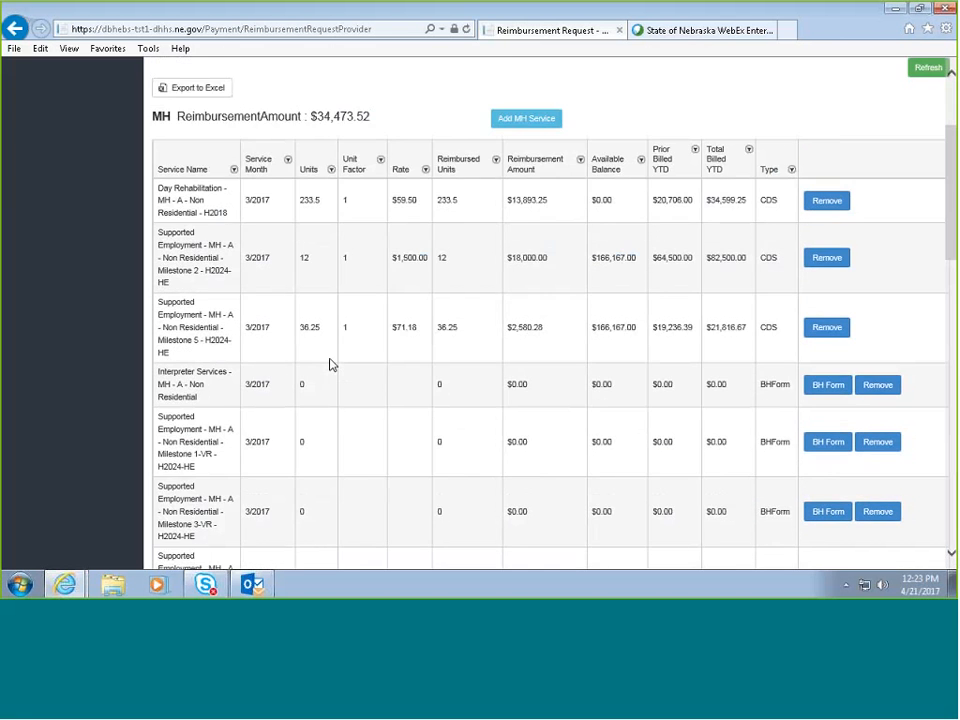
scroll(331, 365, "up", 1)
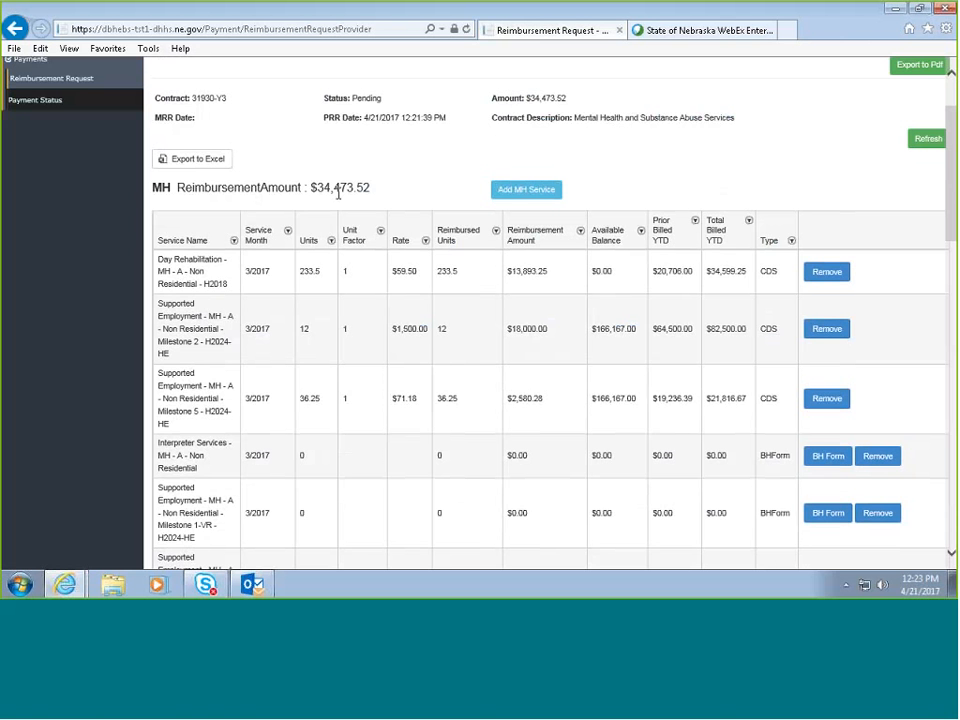
scroll(405, 275, "down", 5)
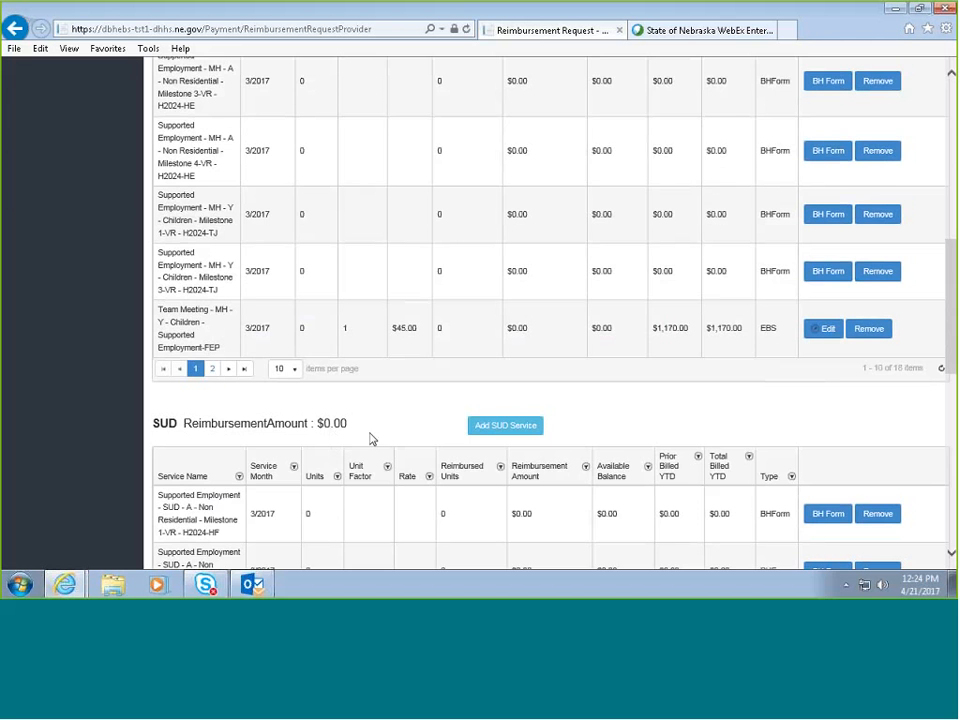
scroll(396, 399, "up", 3)
scroll(398, 392, "up", 4)
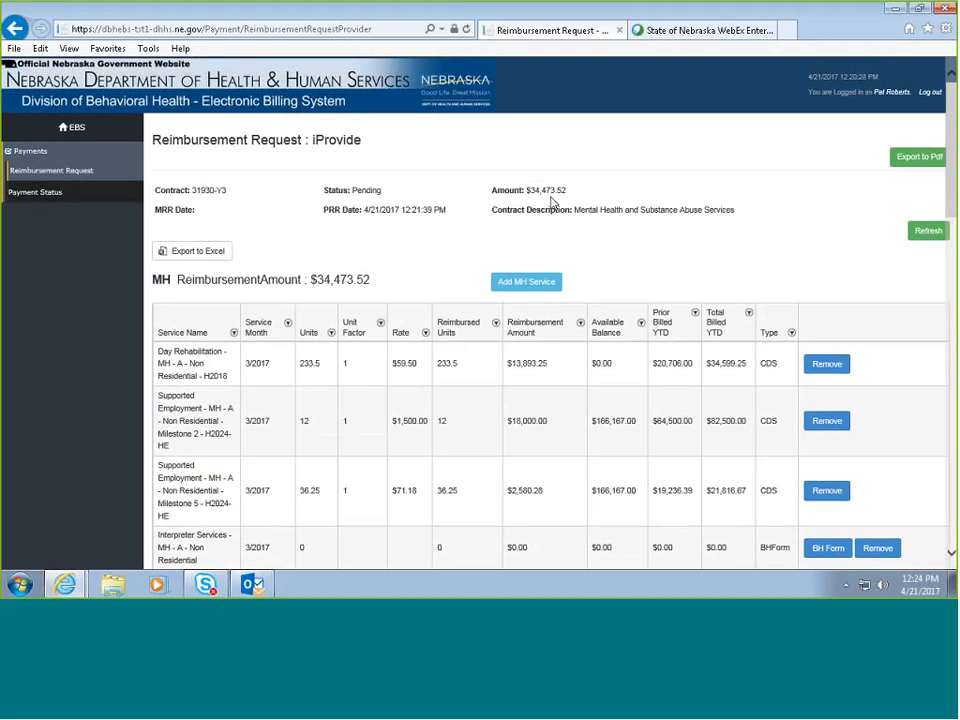
scroll(453, 294, "down", 3)
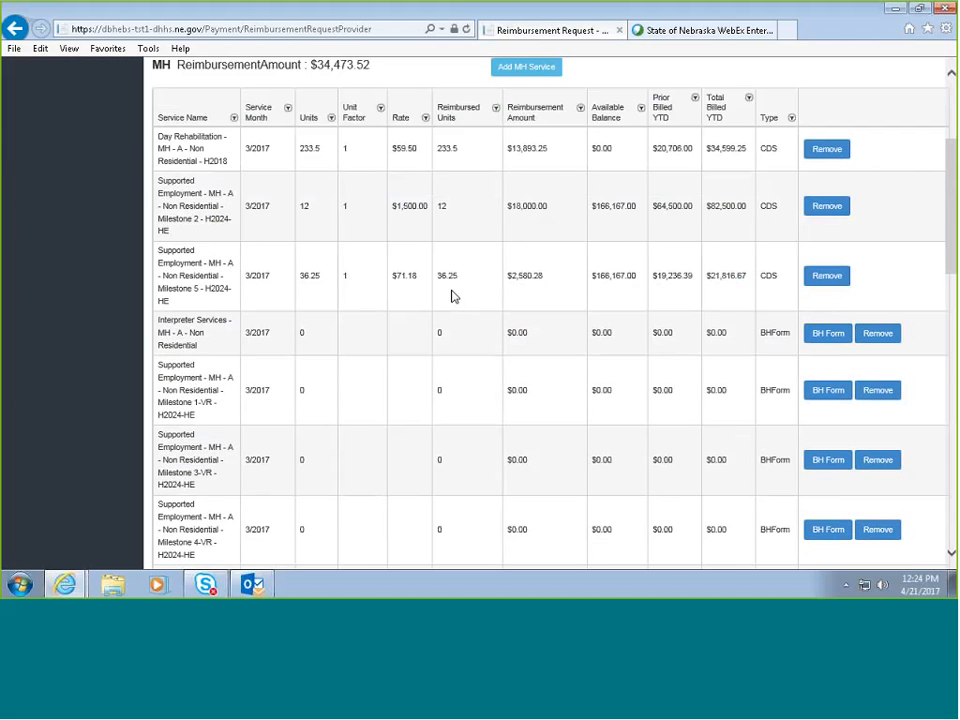
scroll(451, 296, "down", 2)
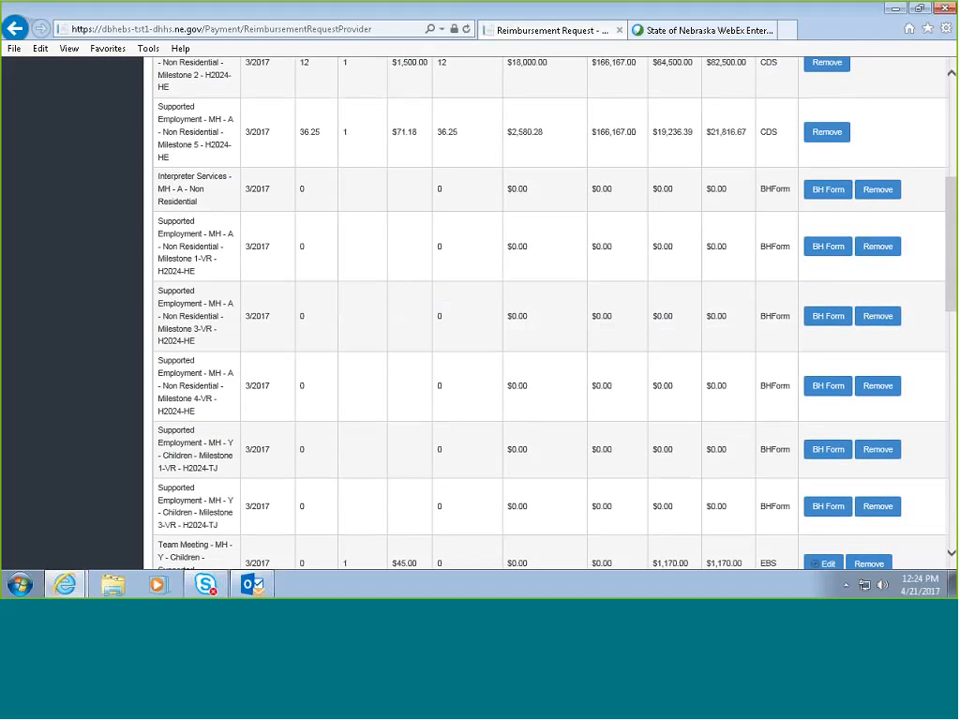
Enter $100.00 for Personnel Services, General Operations and Revenue Received on the Milestone 1-VR BH4a form, then delete it.
left_click(826, 254)
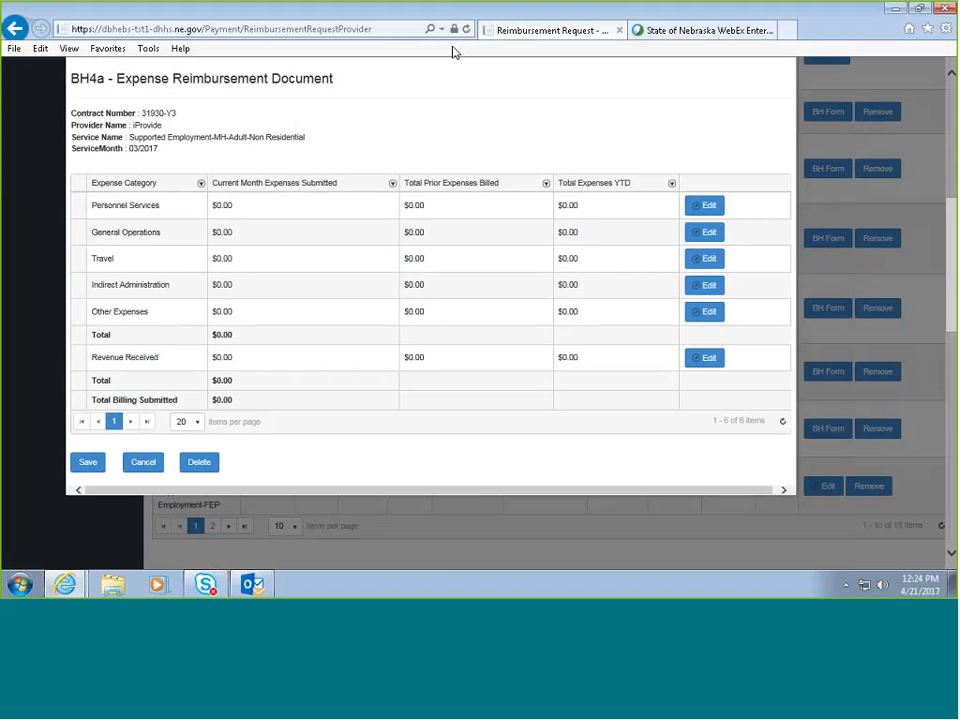
left_click(716, 207)
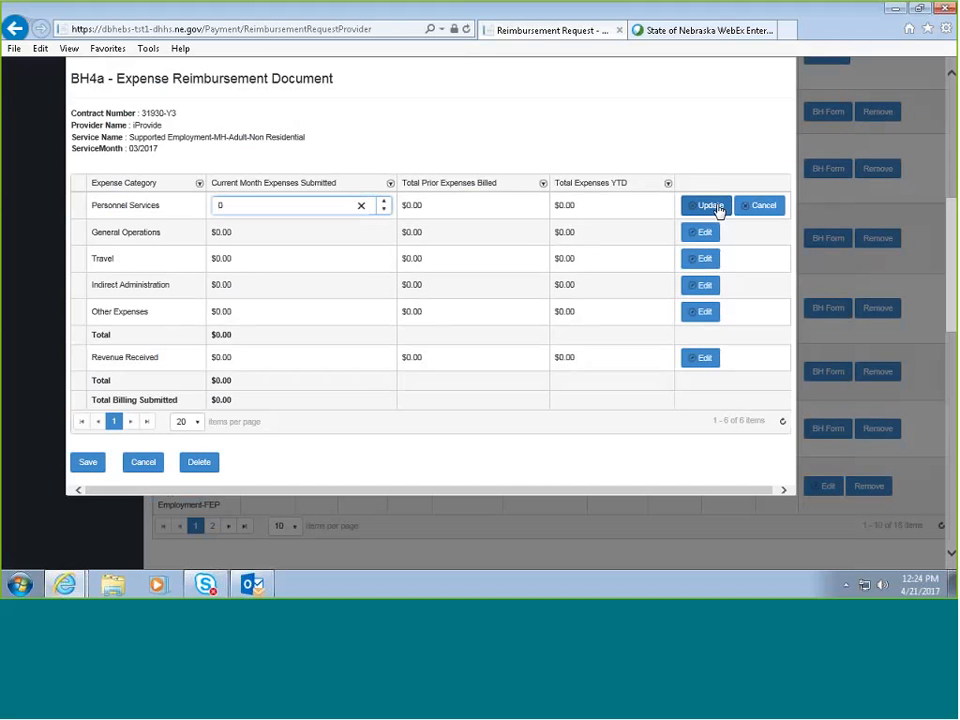
type("100")
left_click(711, 209)
left_click(707, 232)
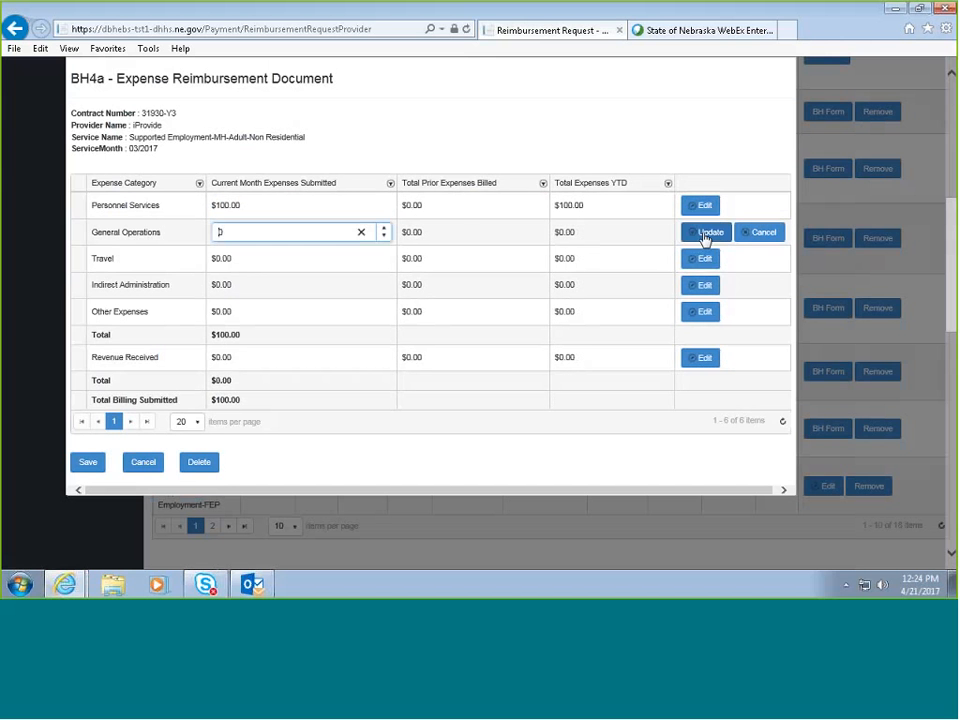
type("100")
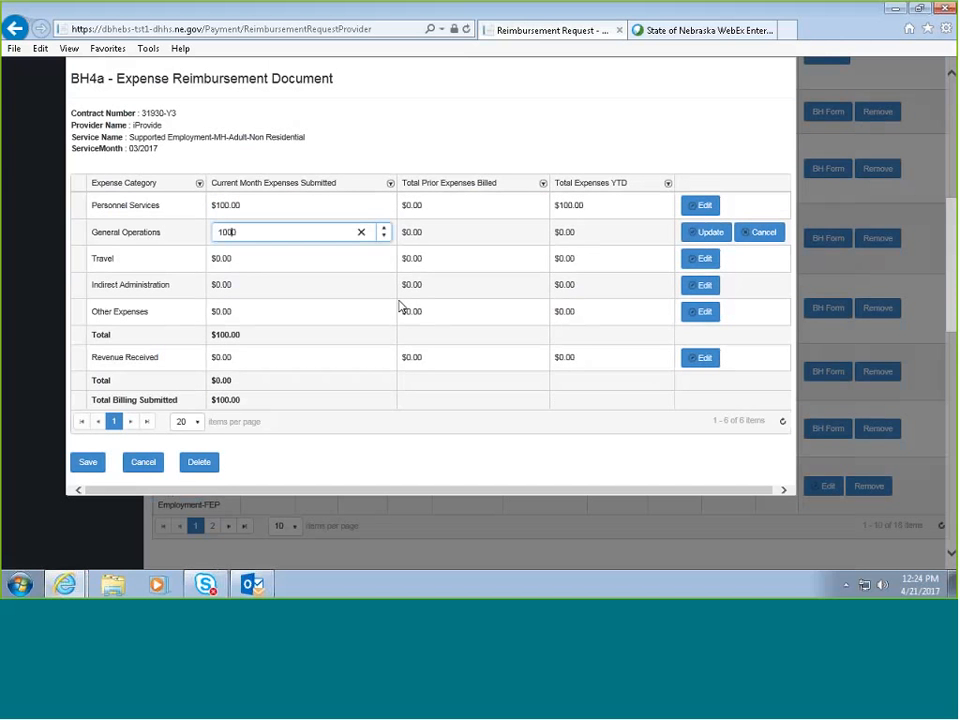
type(".00")
left_click(703, 234)
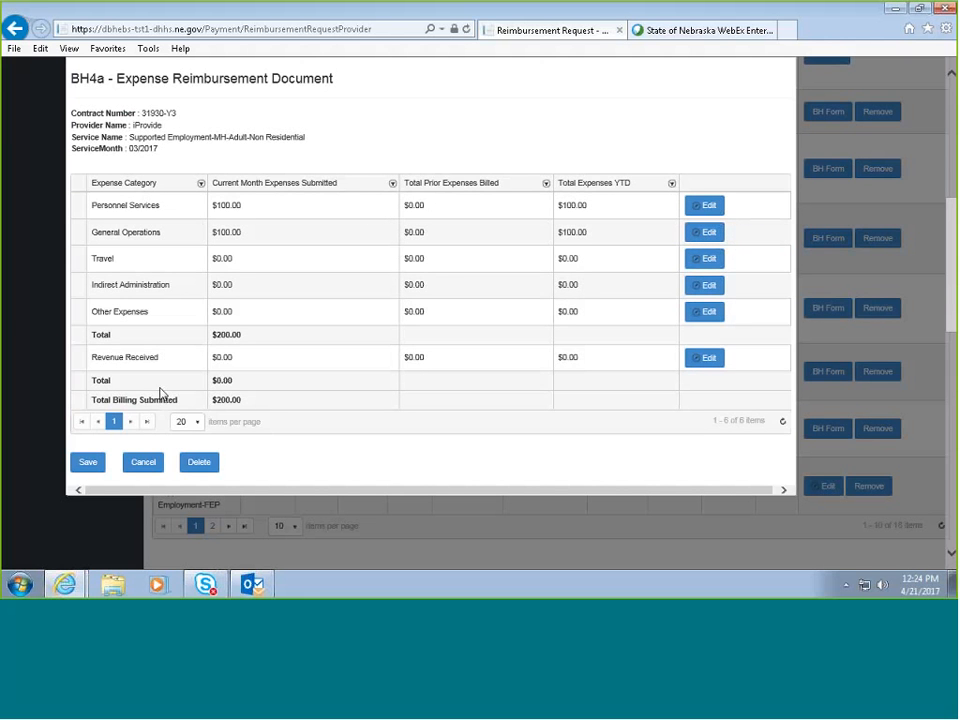
left_click(707, 360)
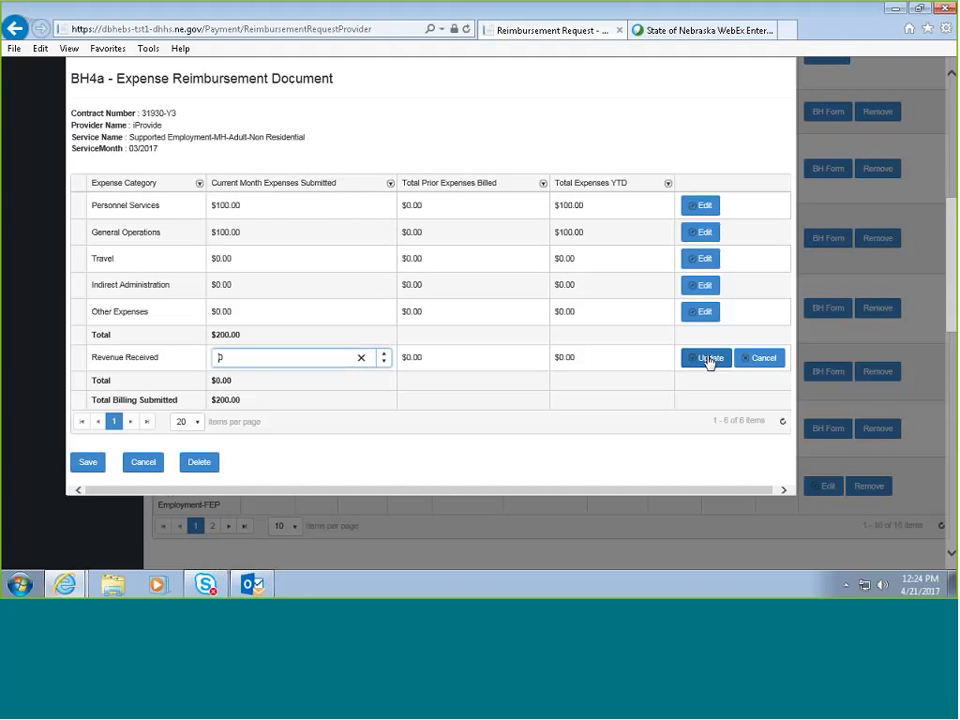
type("100")
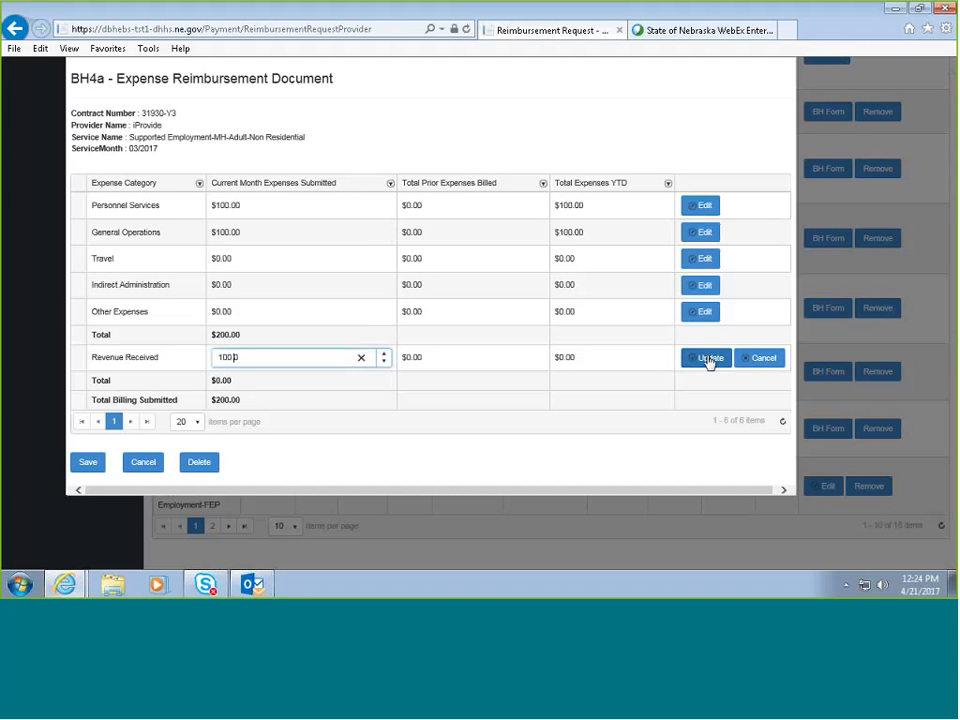
left_click(708, 360)
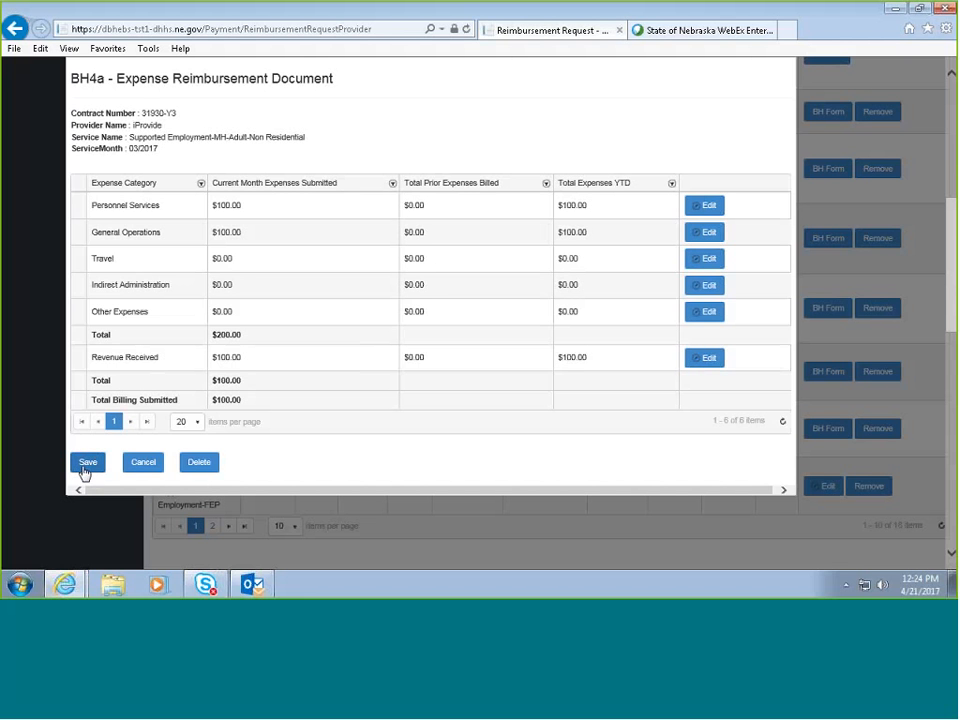
left_click(199, 462)
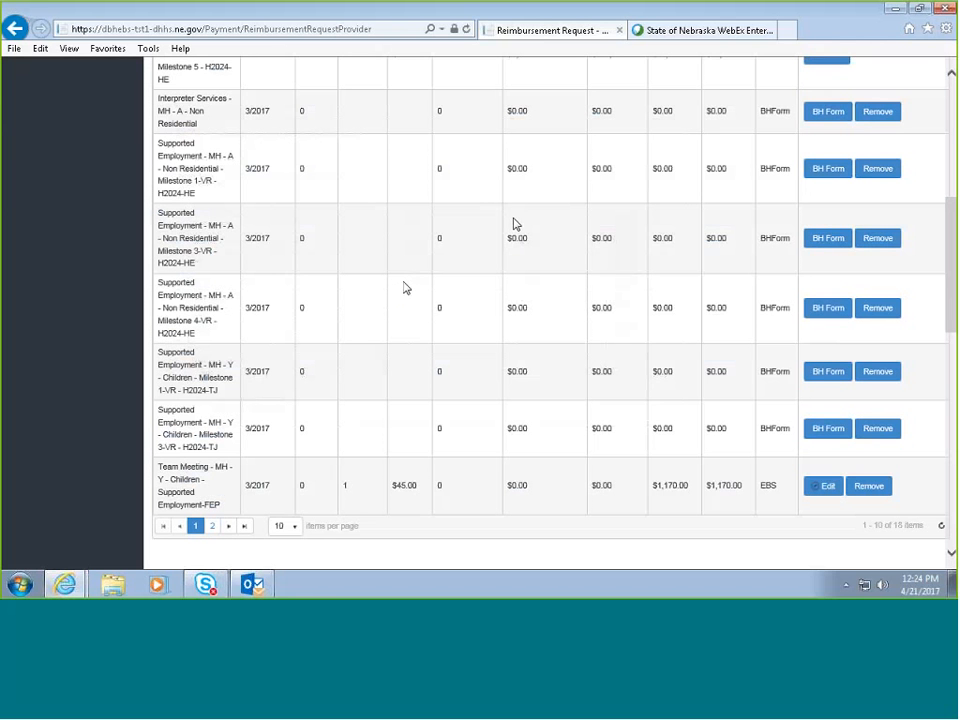
Save the Milestone 1-VR BH4a form with $100.00 Personnel Services and $100.00 General Operations.
left_click(828, 175)
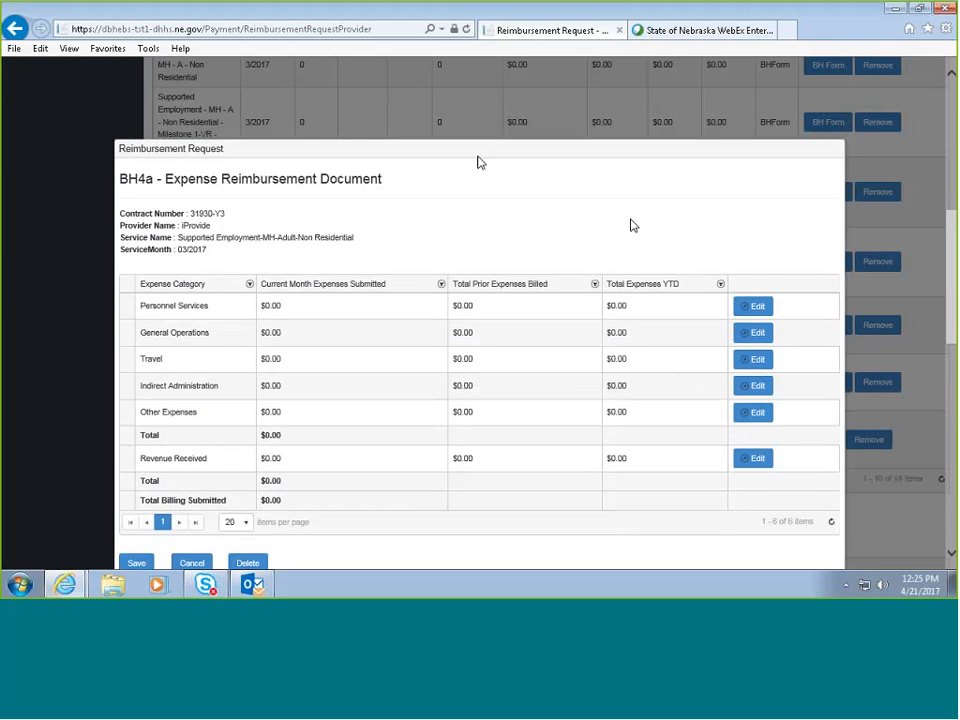
left_click_drag(477, 157, 462, 75)
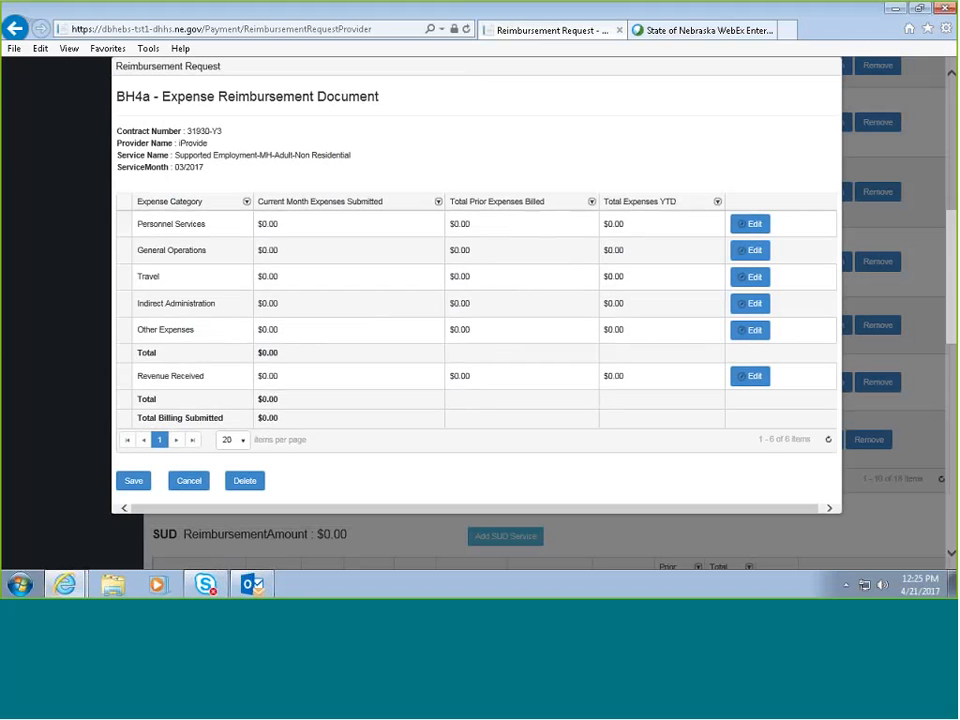
left_click(750, 228)
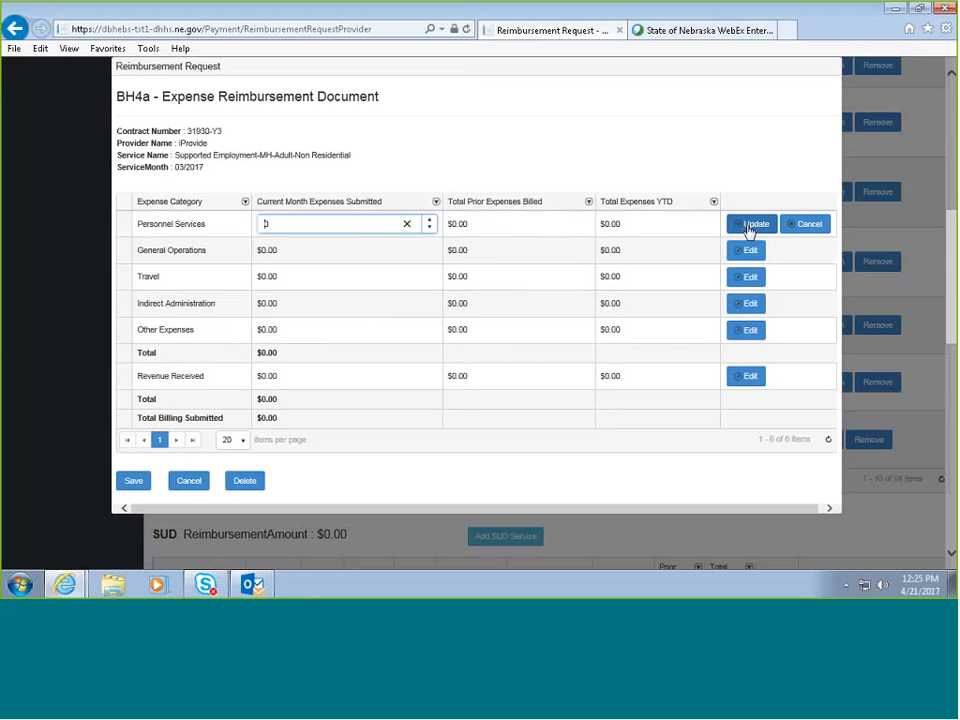
type("100.00")
left_click(768, 225)
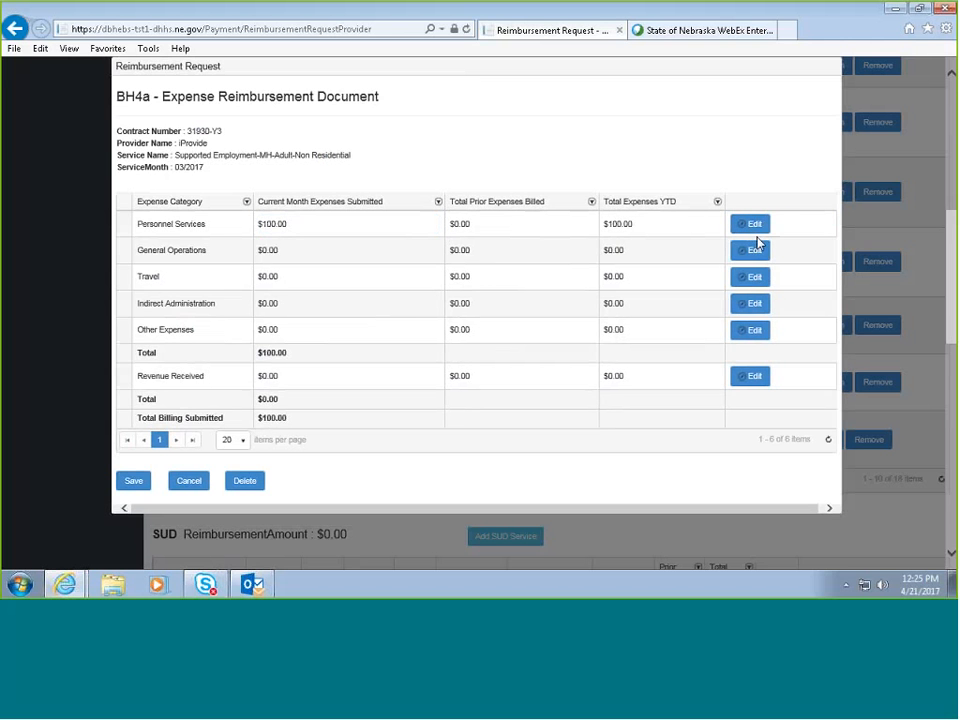
left_click(751, 251)
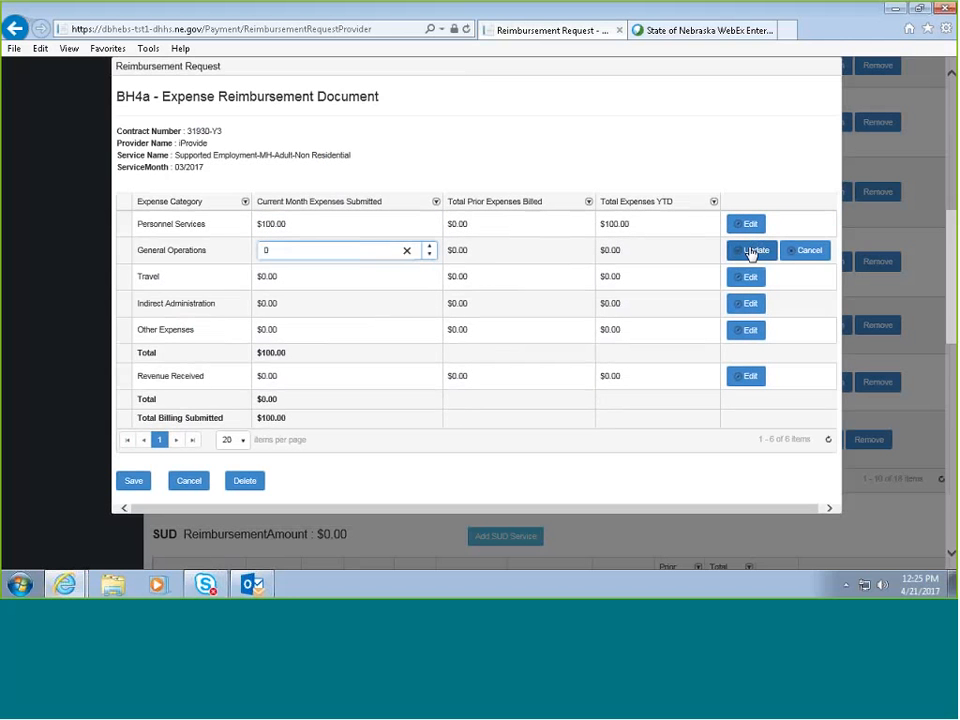
type("100.00")
left_click(751, 252)
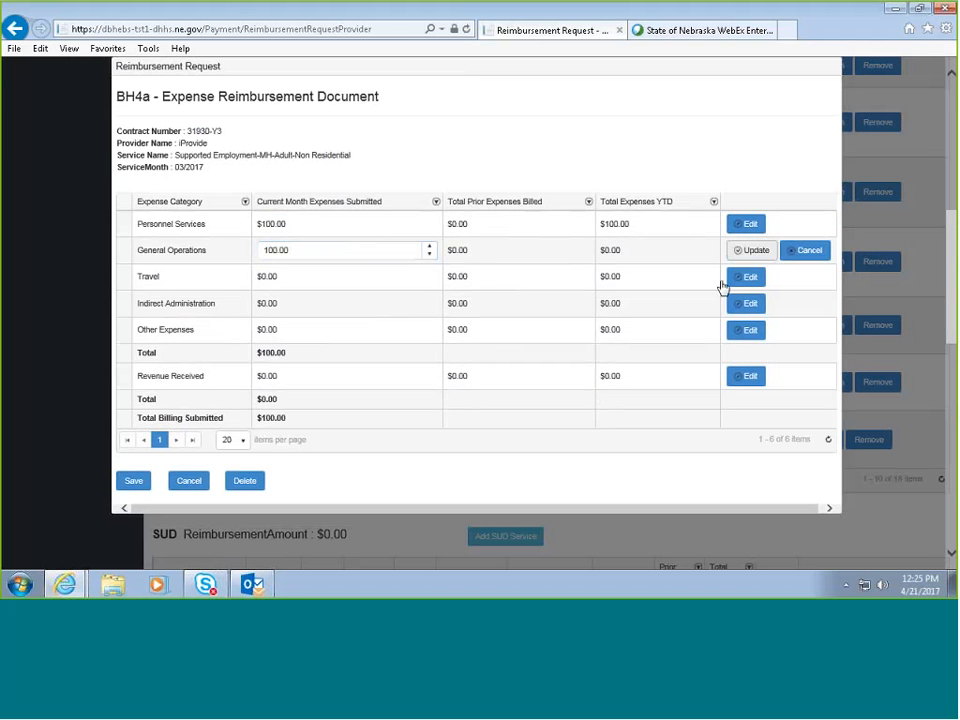
left_click(133, 481)
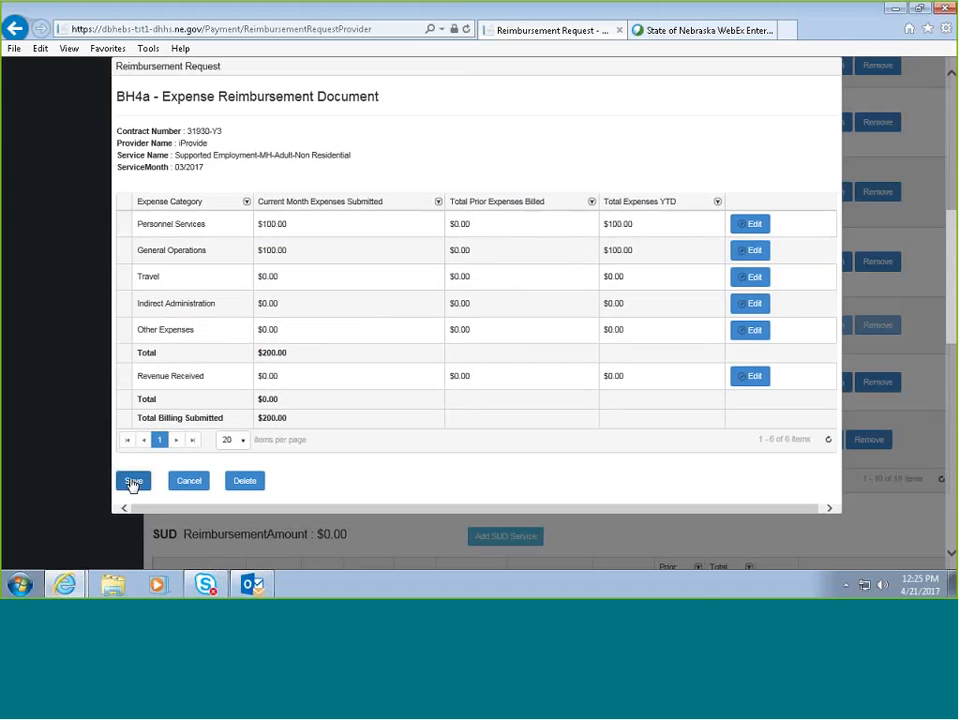
scroll(259, 378, "up", 10)
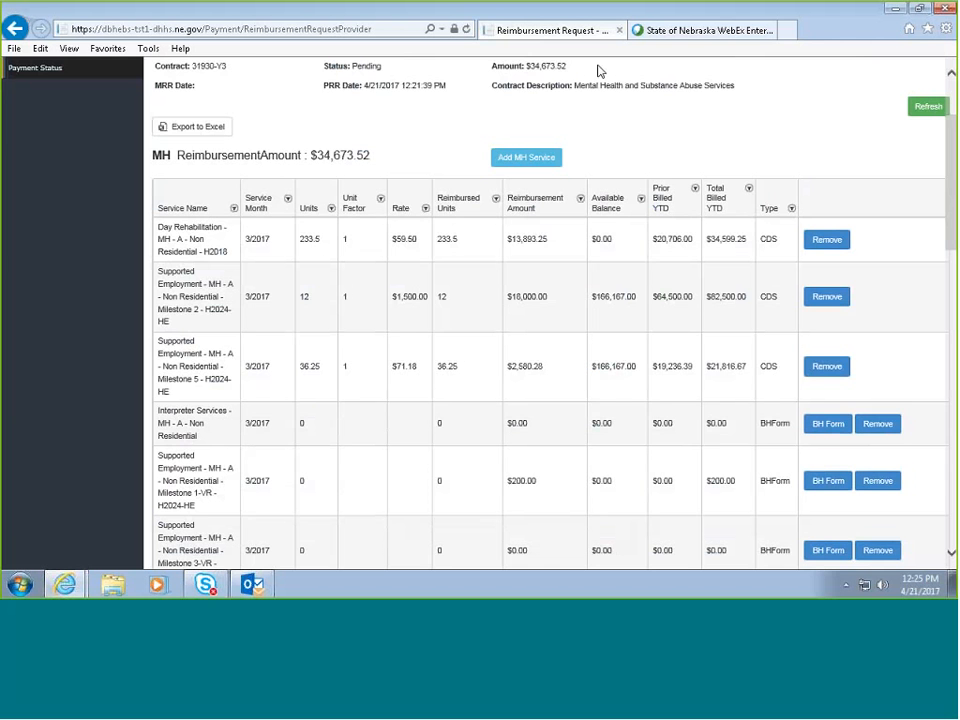
scroll(405, 411, "down", 4)
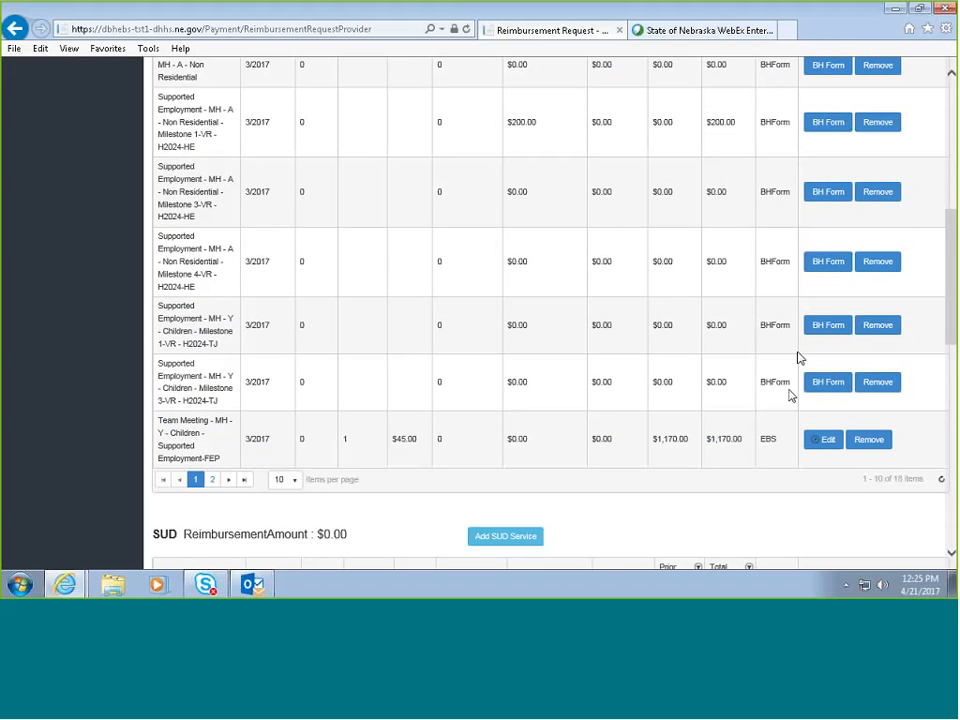
scroll(825, 197, "up", 1)
scroll(825, 197, "up", 1)
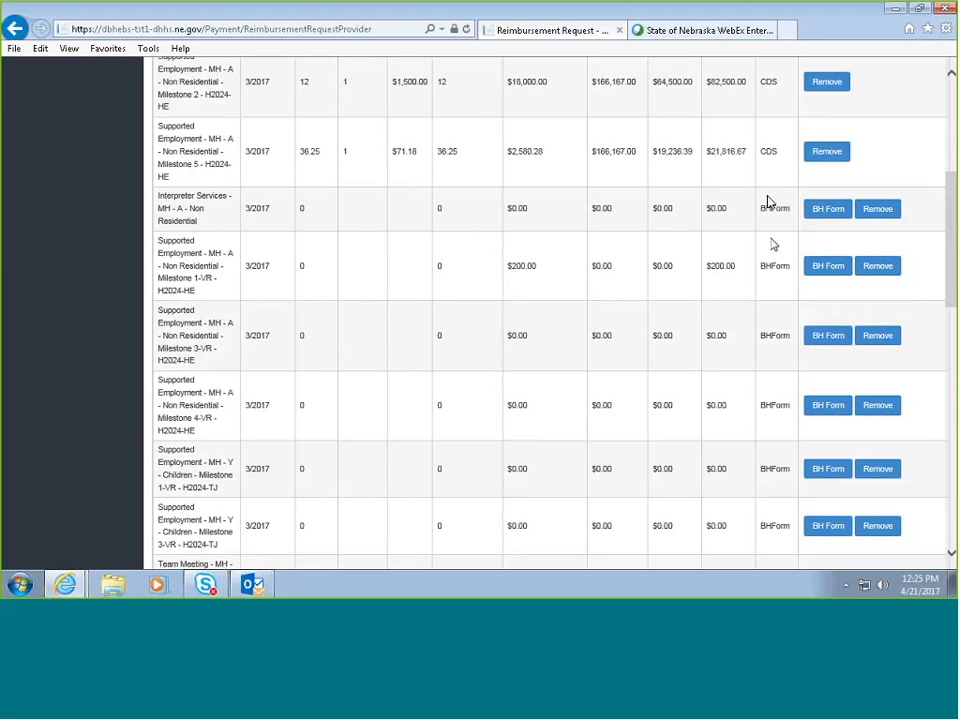
scroll(772, 244, "down", 2)
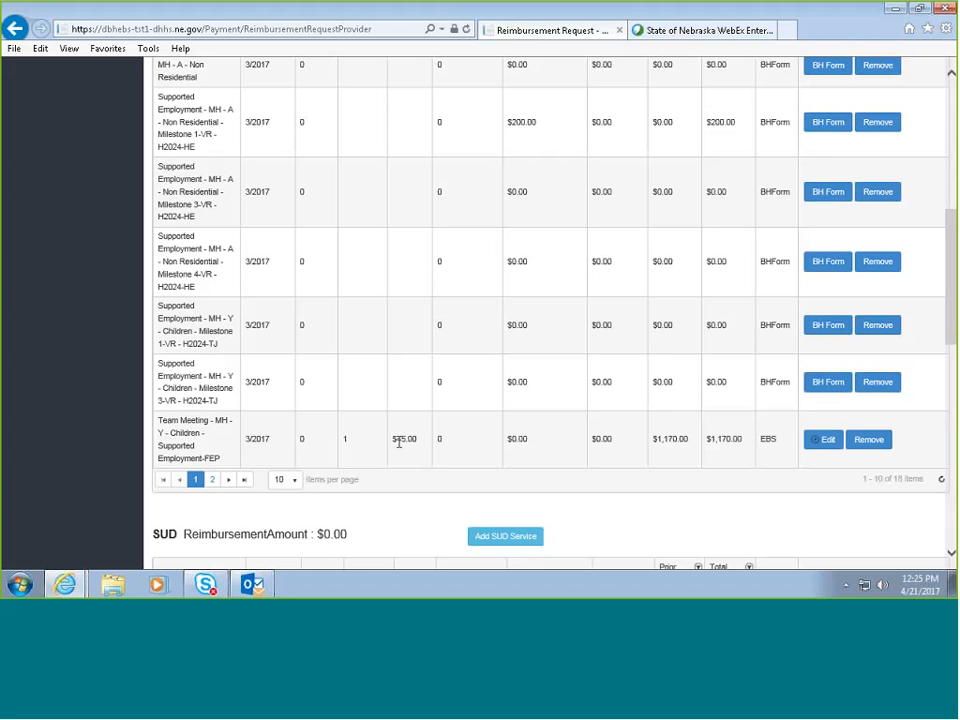
Change the Team Meeting line to 3 units, giving $135.00 reimbursement.
left_click(823, 441)
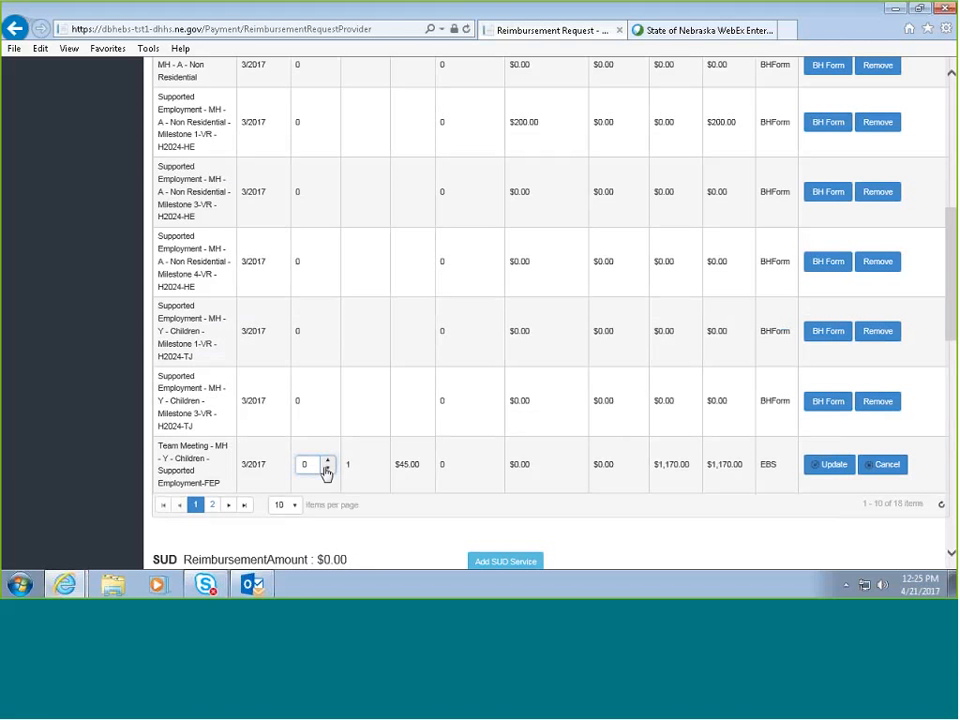
type("3")
key("Delete")
left_click(829, 466)
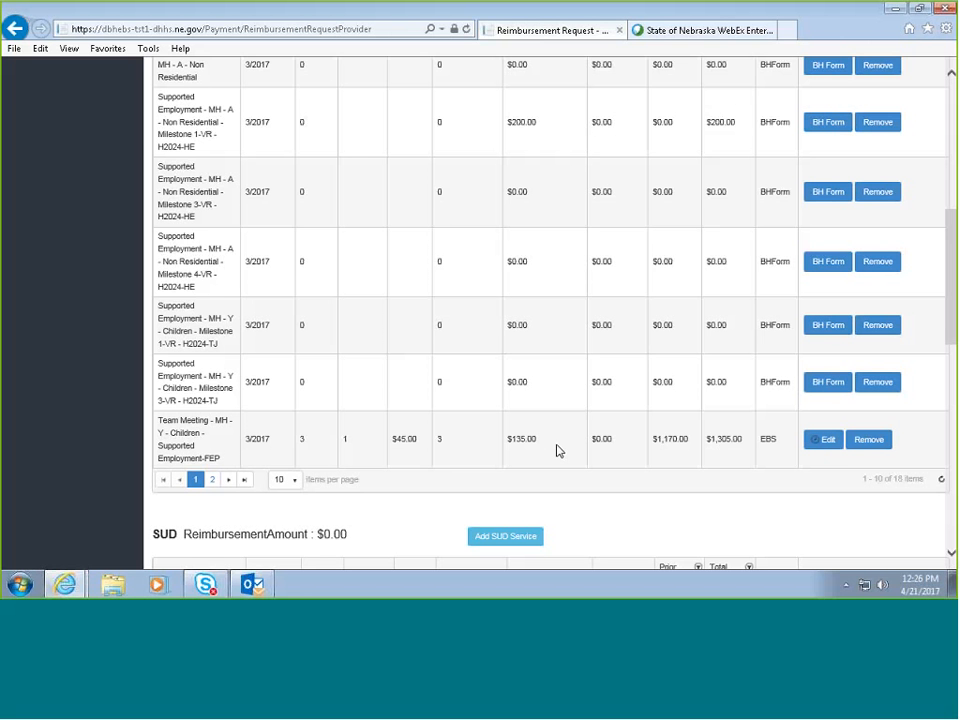
scroll(338, 480, "down", 1)
scroll(338, 483, "down", 5)
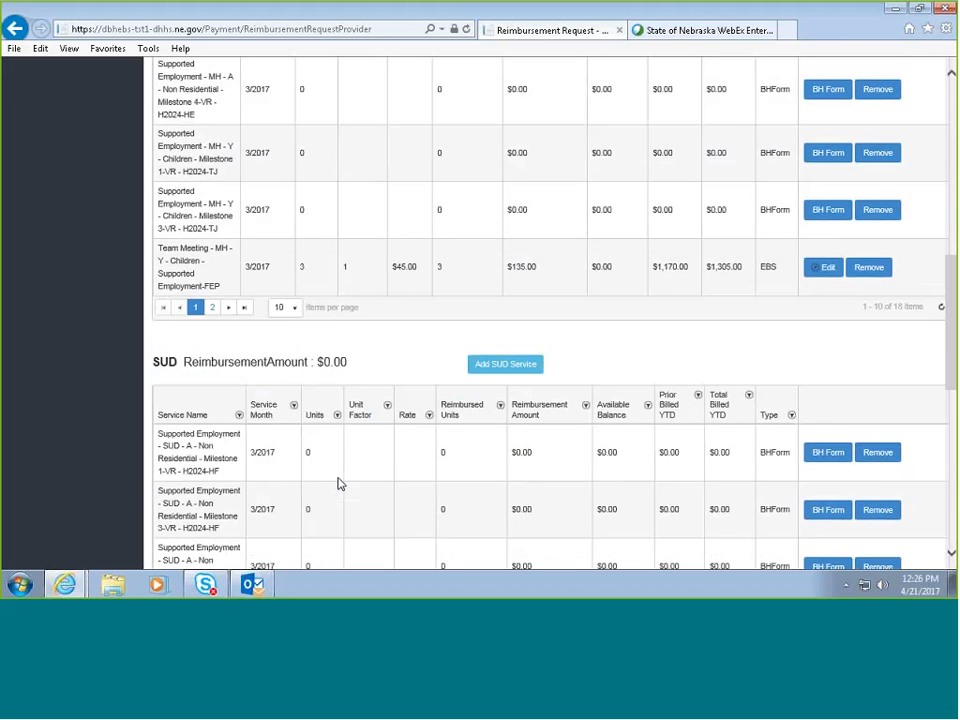
scroll(338, 483, "down", 2)
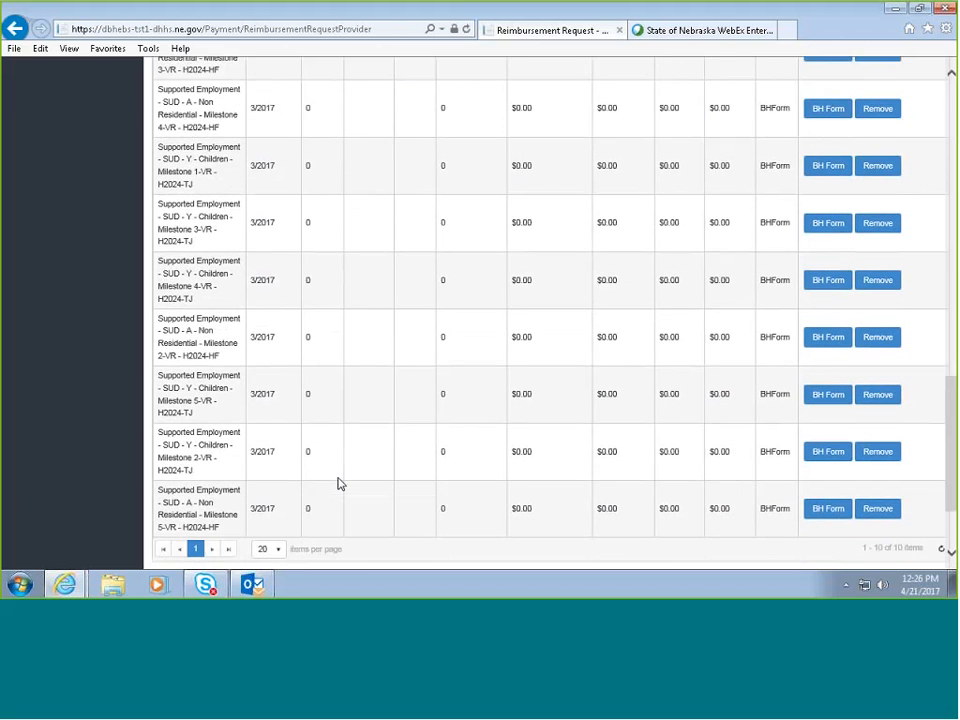
scroll(338, 483, "down", 1)
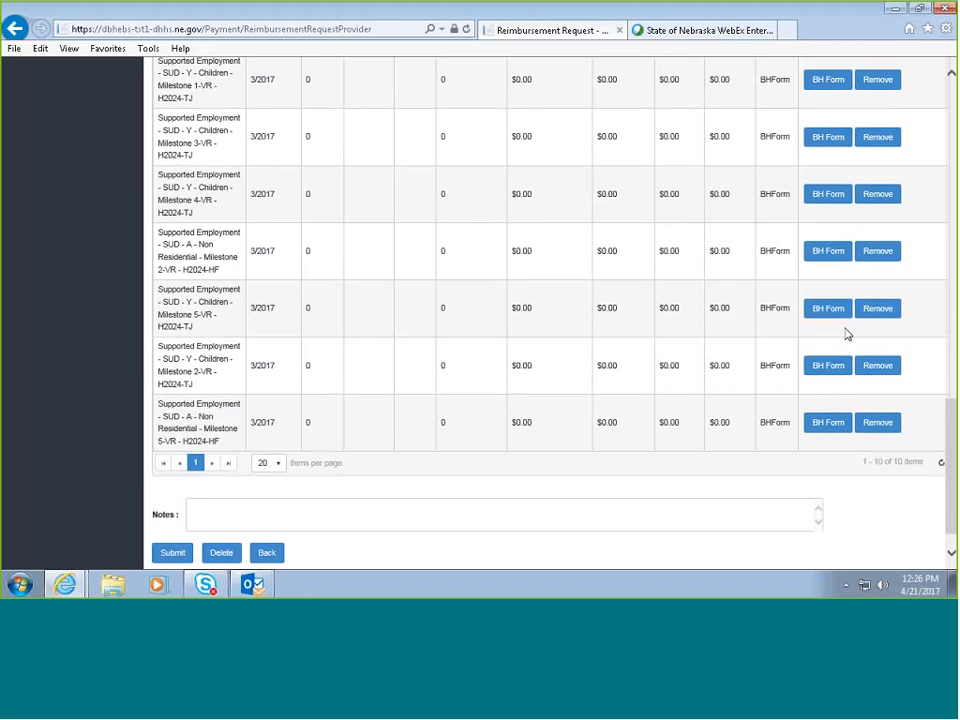
scroll(845, 334, "up", 5)
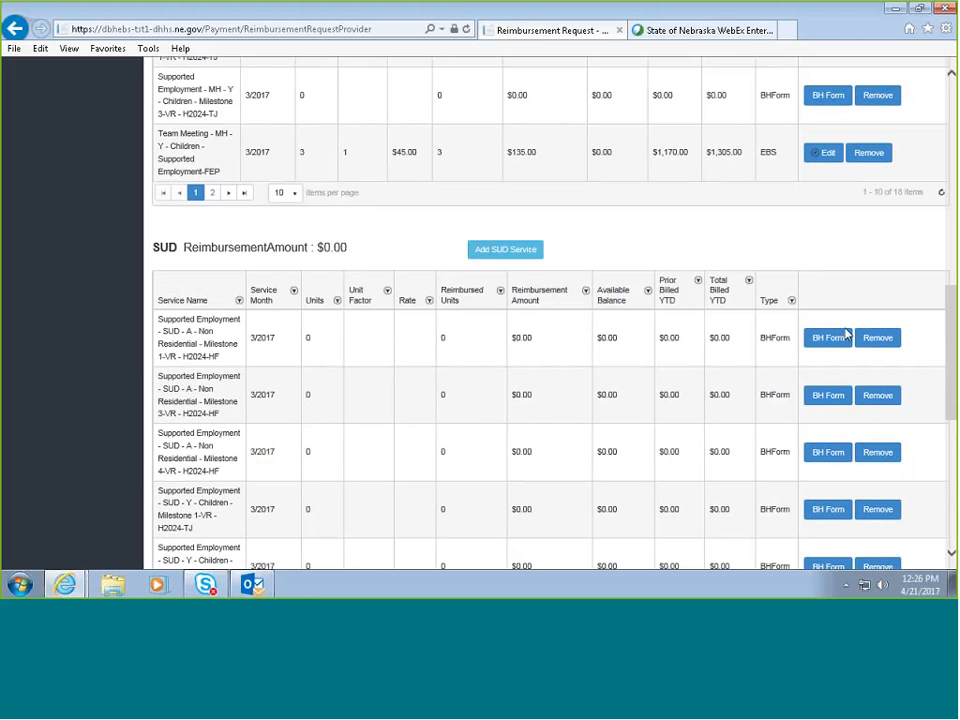
scroll(845, 334, "up", 4)
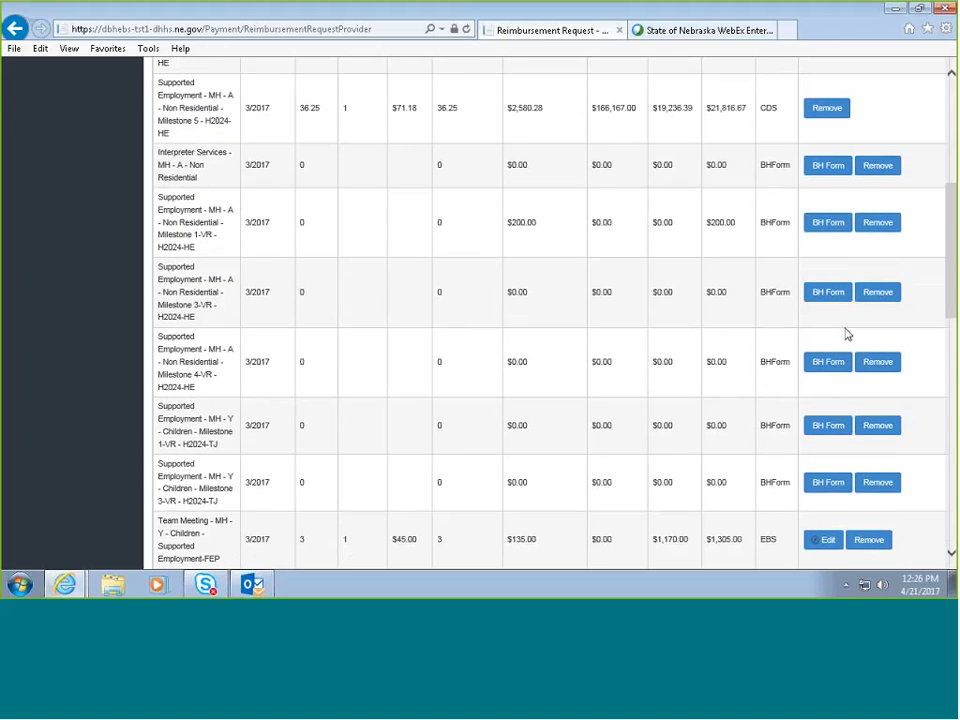
scroll(845, 334, "up", 3)
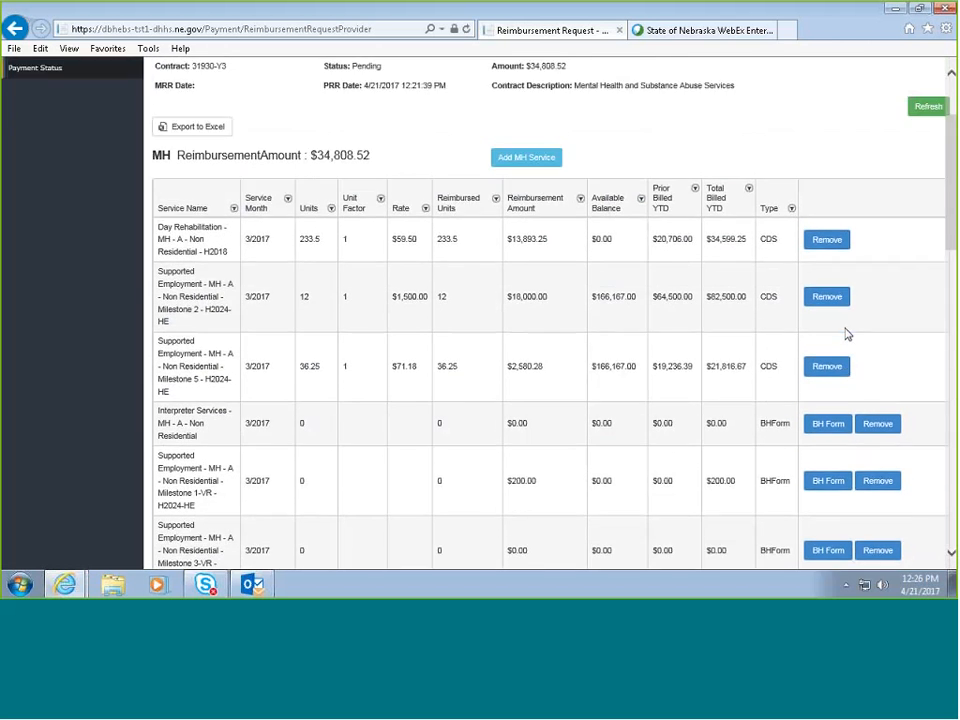
scroll(845, 334, "down", 2)
scroll(845, 334, "down", 10)
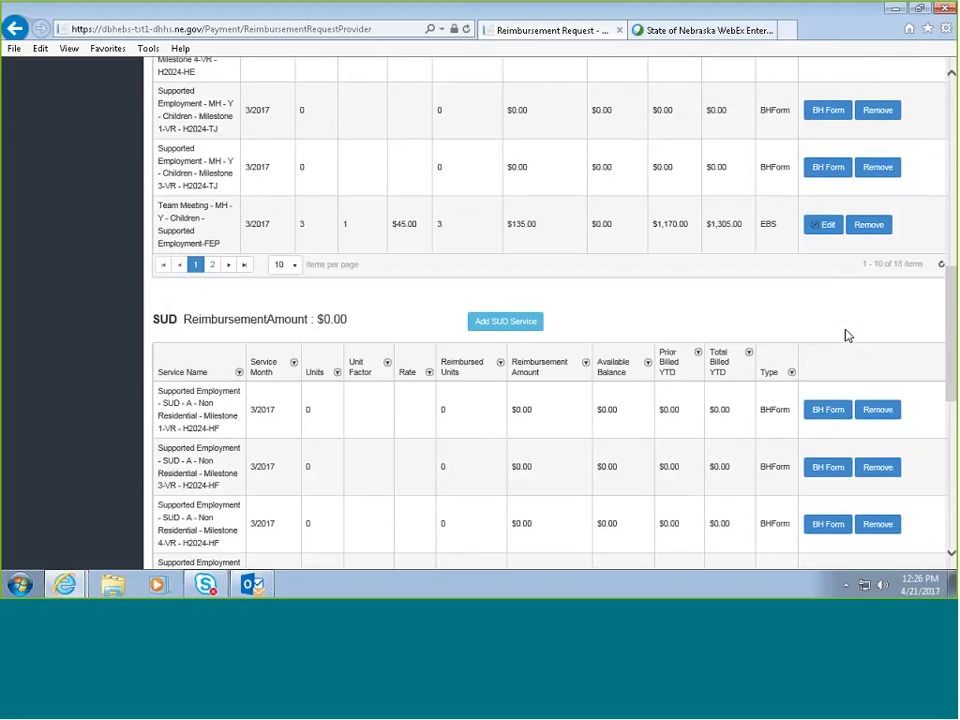
scroll(845, 338, "down", 3)
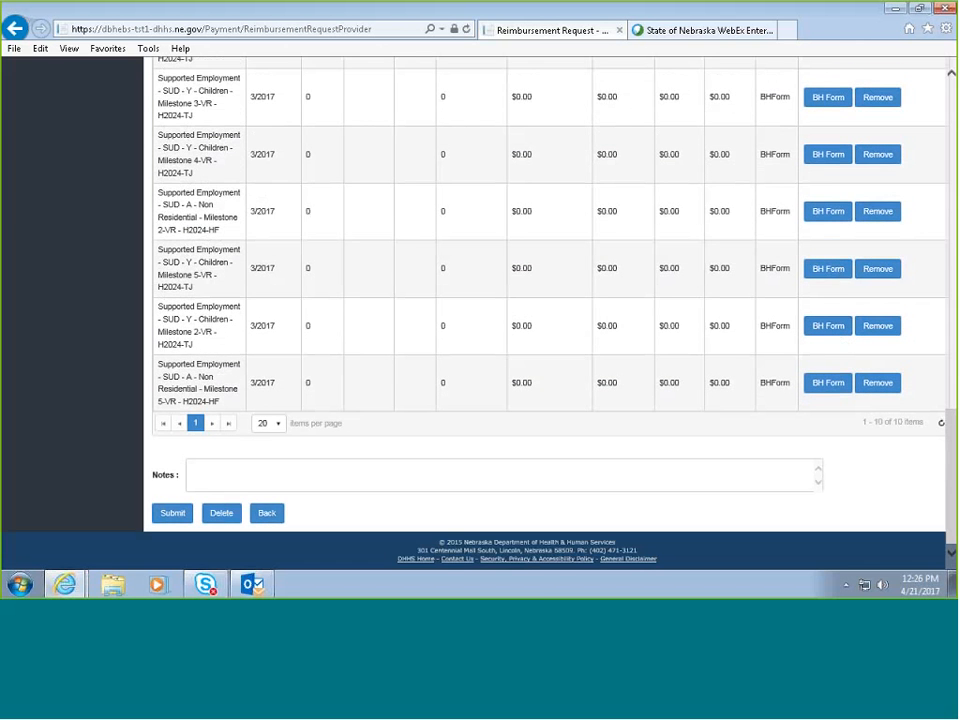
left_click(218, 478)
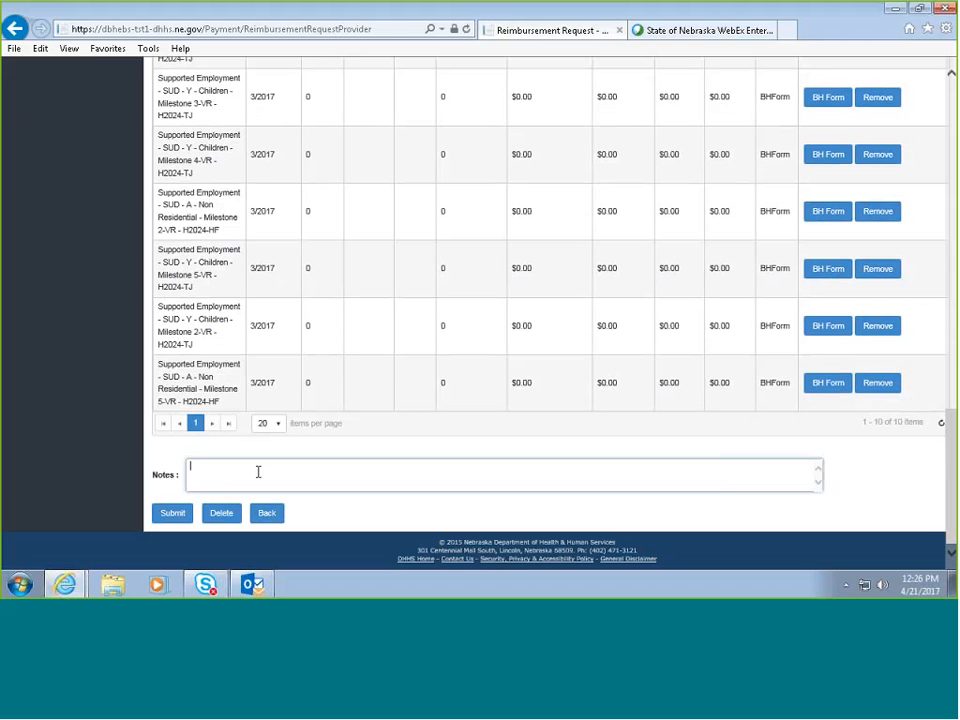
Add a Notes entry naming the request's creator and approver, dated 4-21-17.
type("Crea")
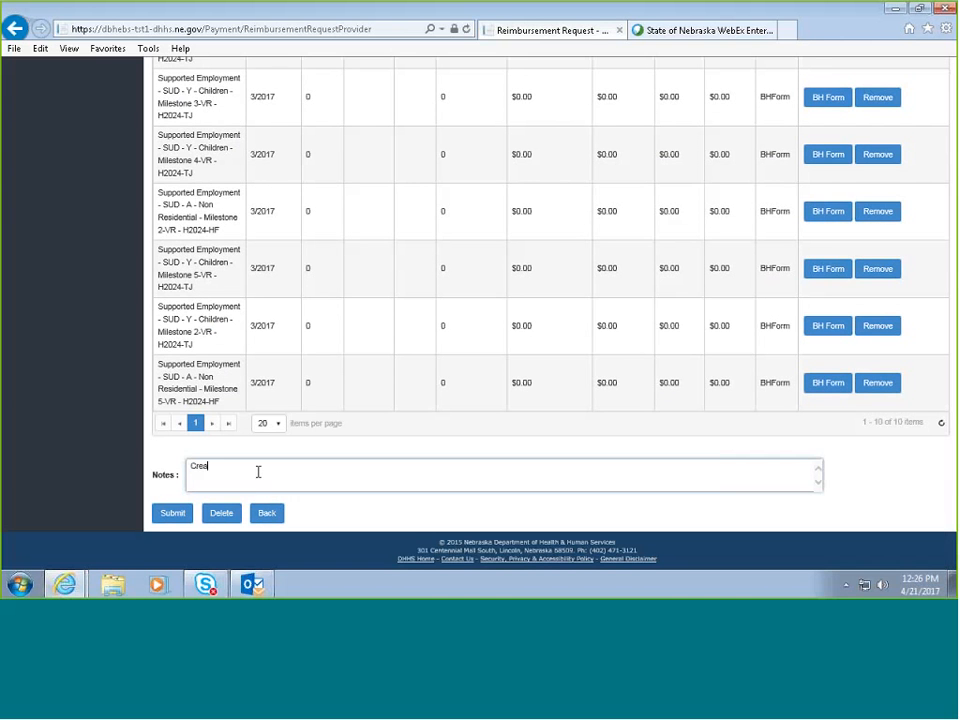
type("ted by Proberts approved by Proberts 4-21-17 ")
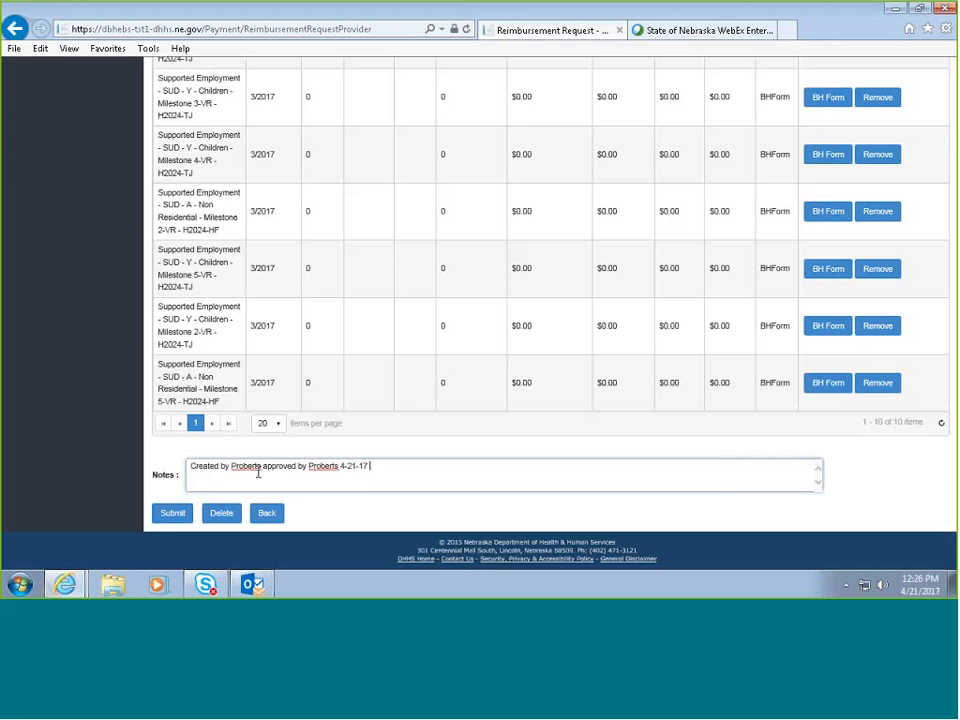
type("o")
key("BackSpace")
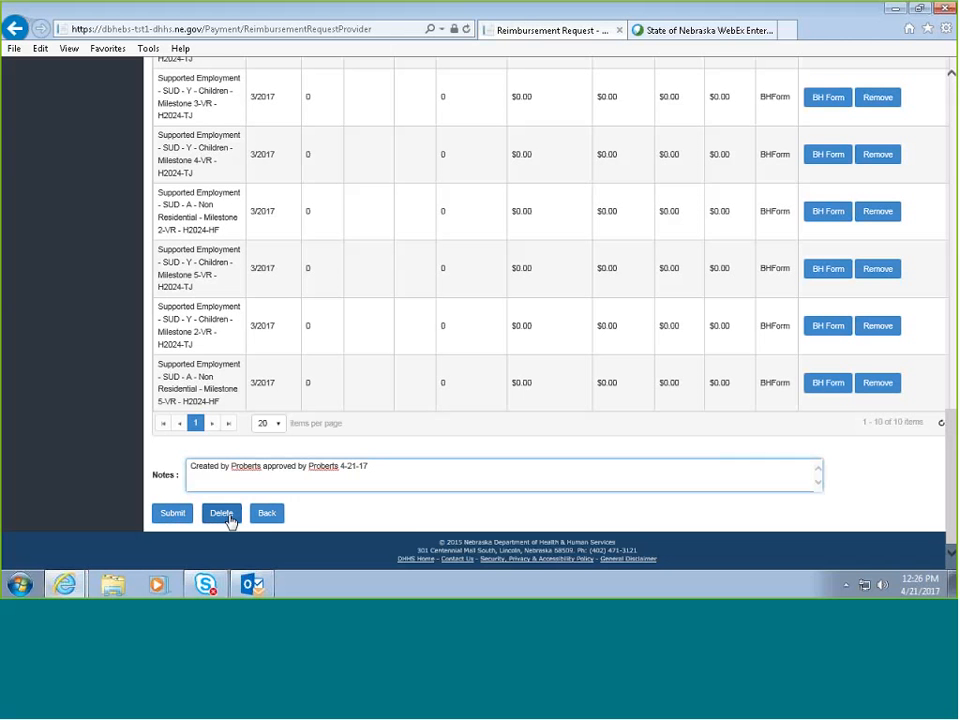
Go back to the contracts and reopen the pending 04/21/2017 request for contract 31930-Y3.
left_click(267, 516)
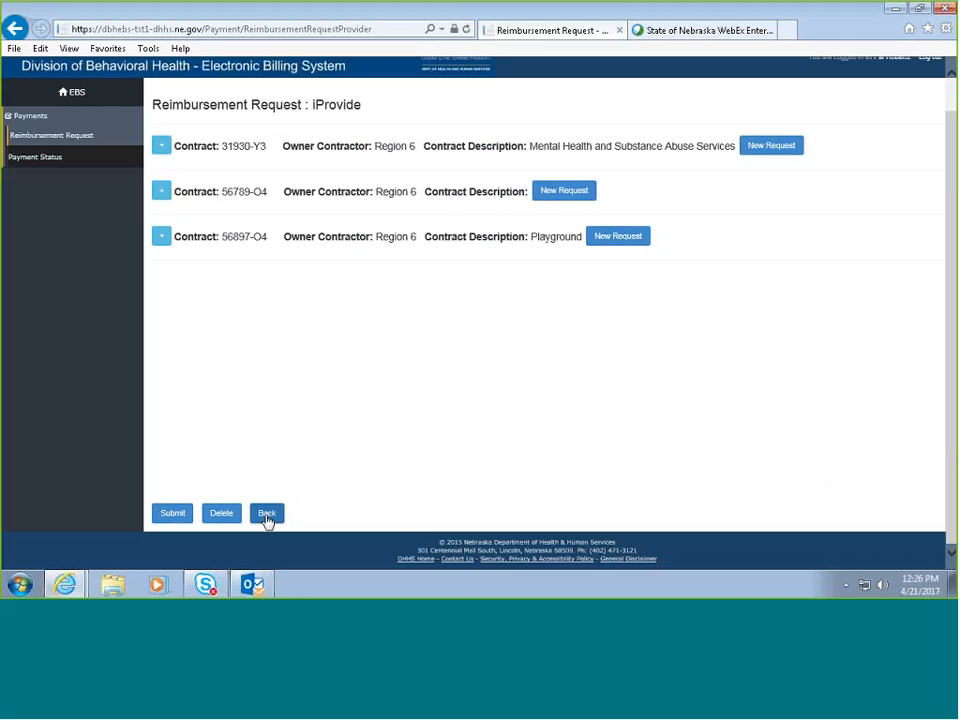
left_click(161, 147)
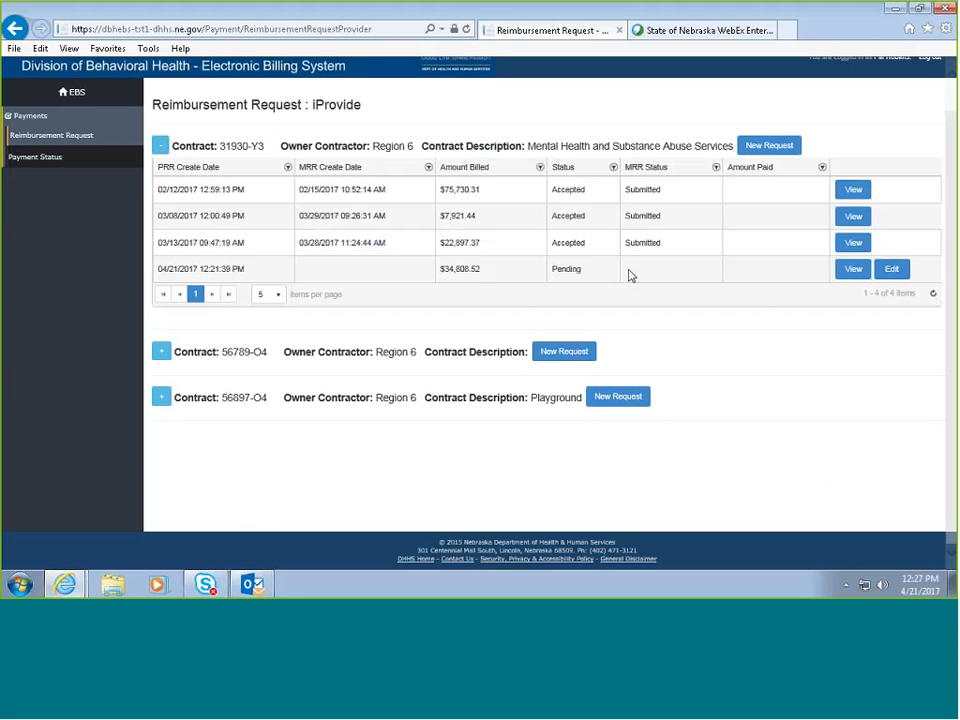
left_click(892, 270)
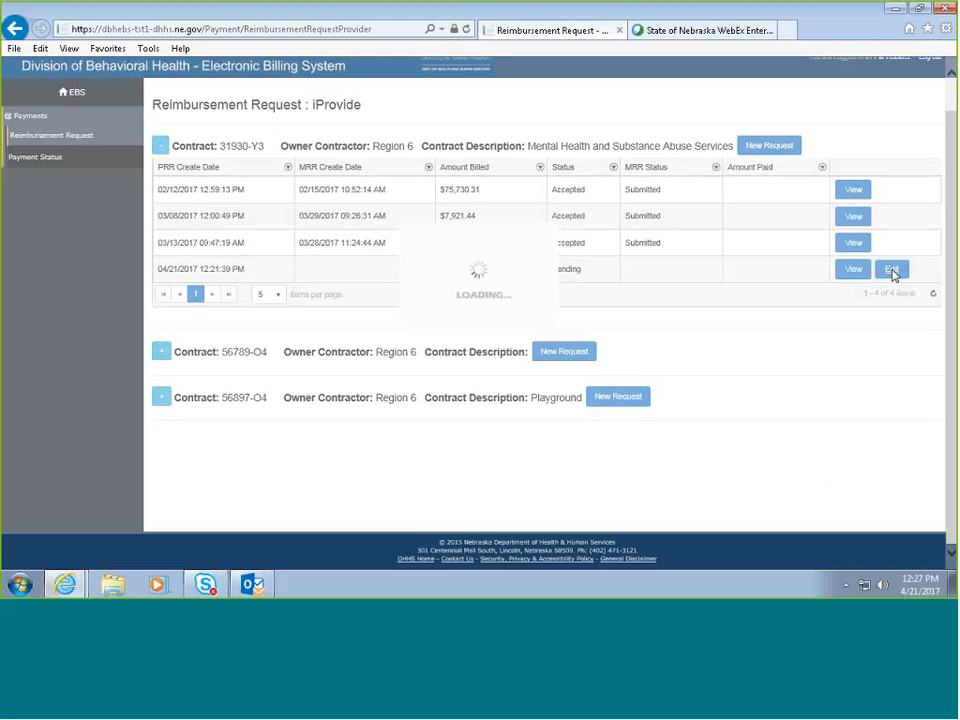
scroll(634, 499, "down", 5)
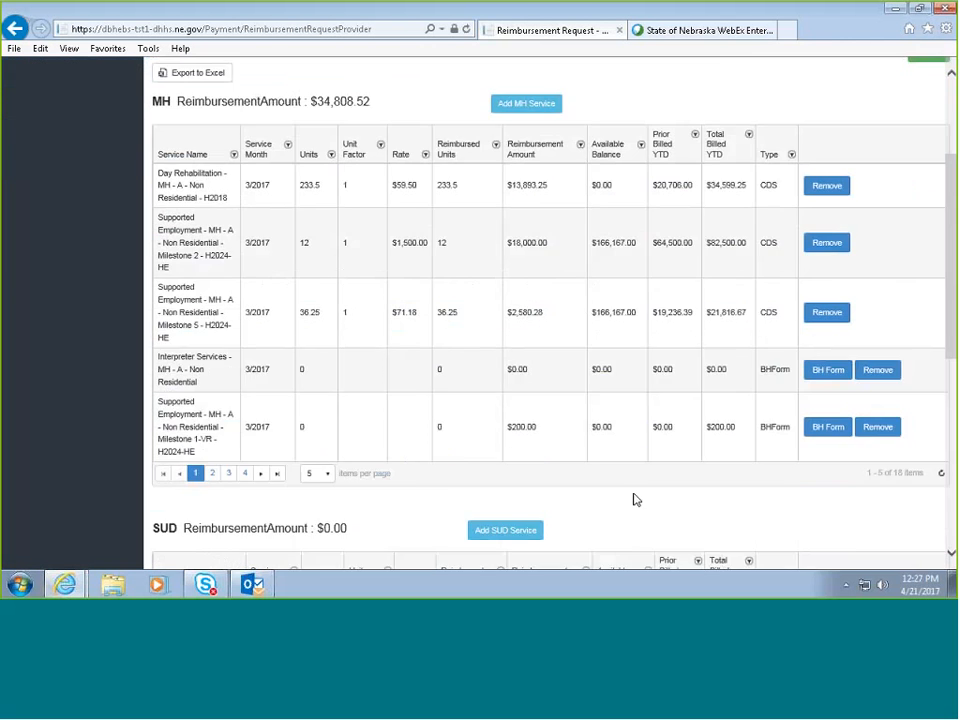
scroll(633, 496, "up", 1)
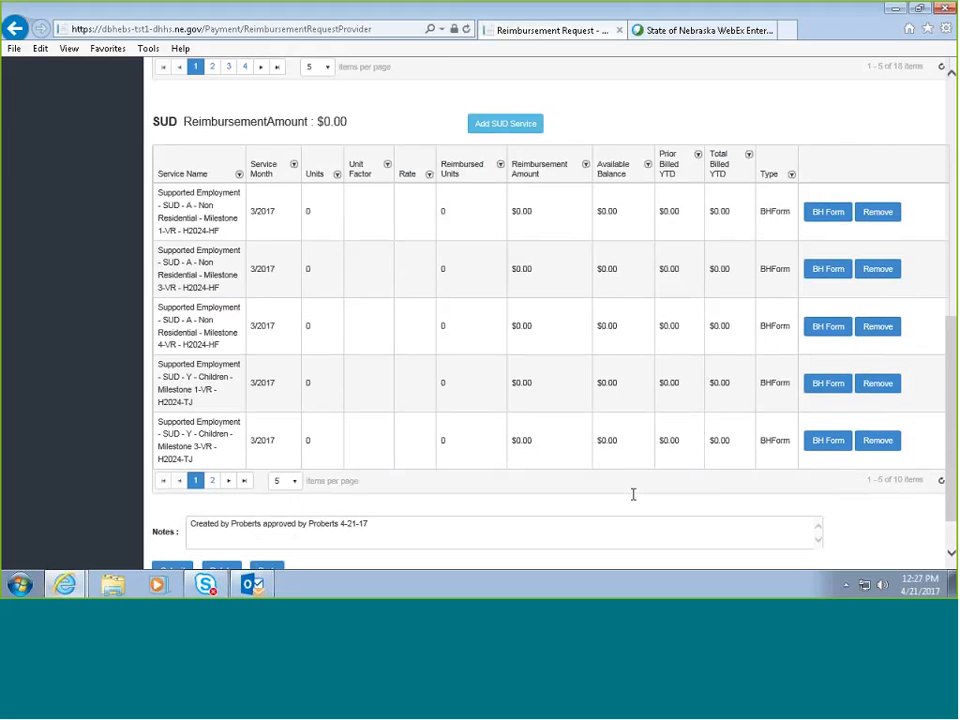
scroll(633, 494, "up", 10)
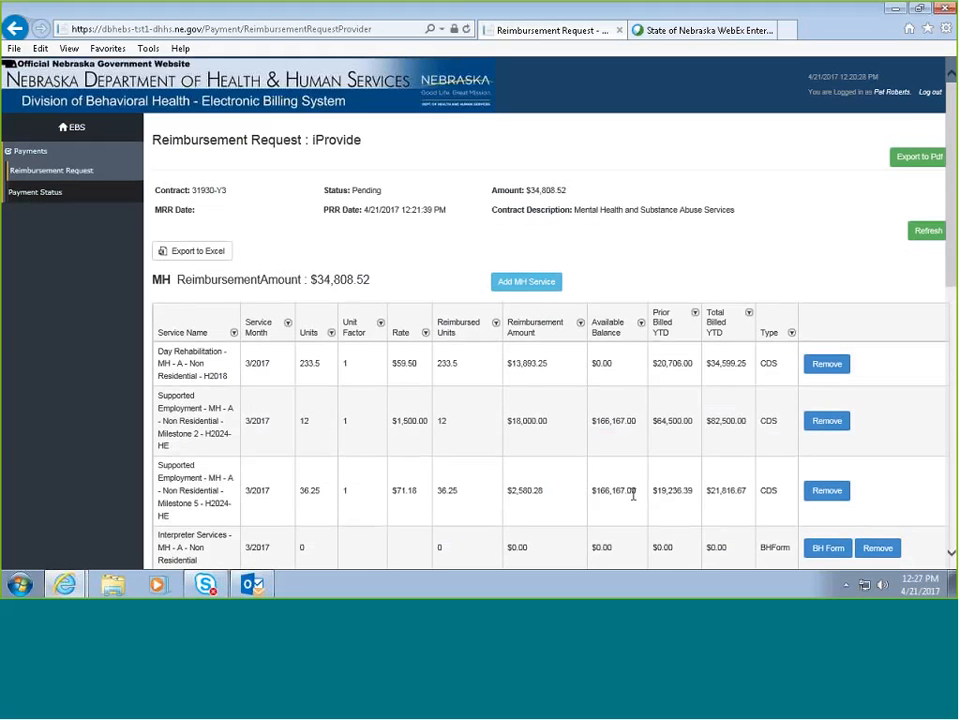
scroll(633, 496, "down", 1)
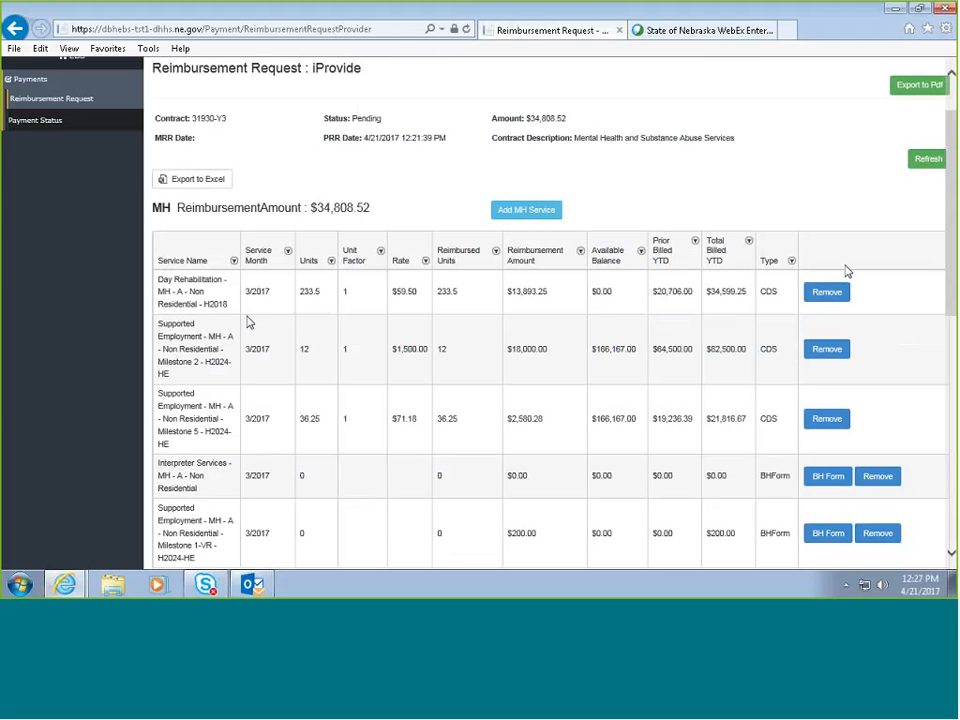
Remove the Day Rehabilitation line and refresh, bringing the total to $34,808.52.
left_click(828, 294)
left_click(456, 326)
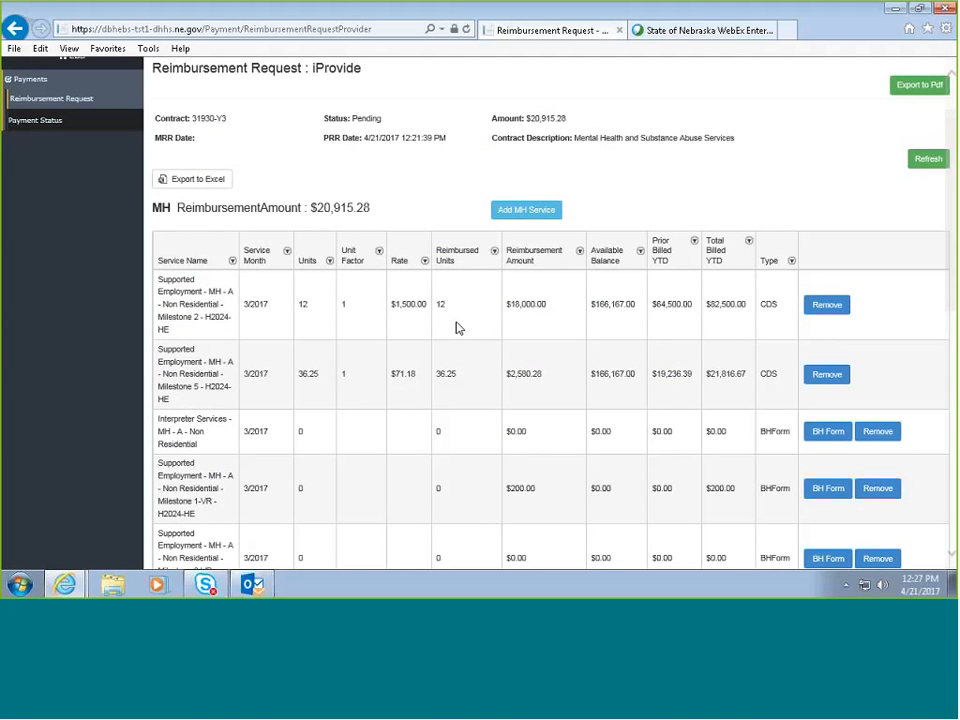
left_click(927, 159)
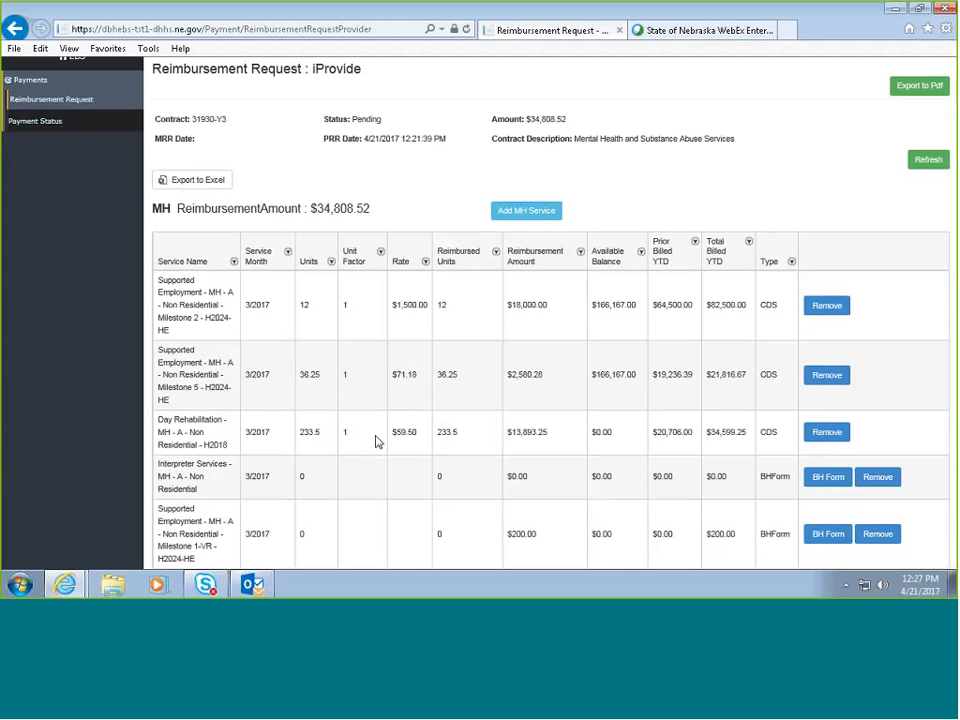
Delete the entire pending reimbursement request and confirm the deletion.
scroll(377, 441, "down", 1)
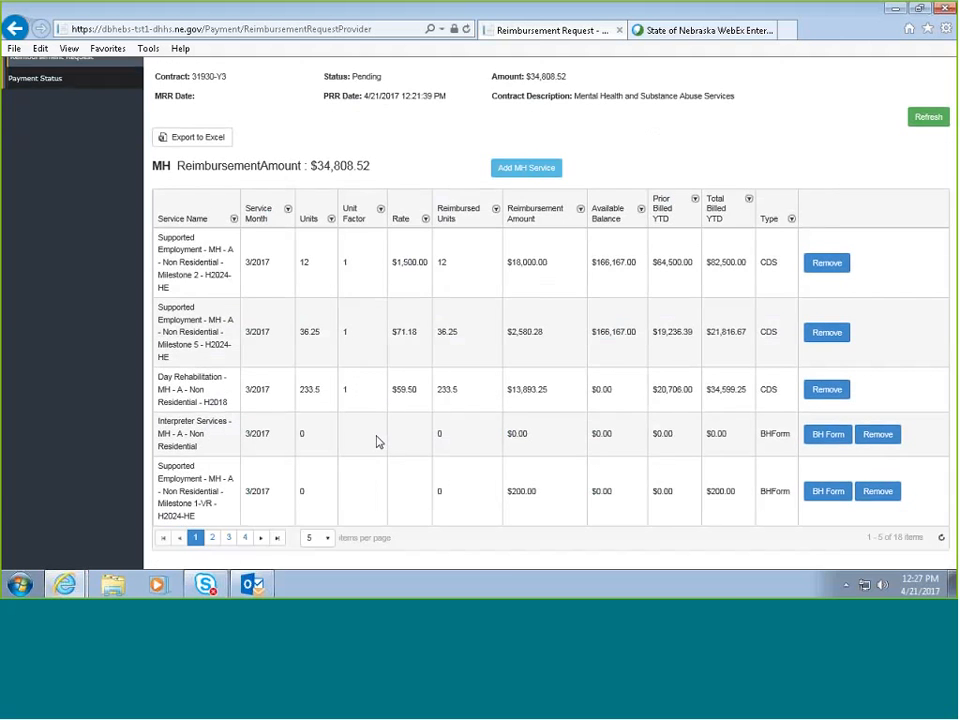
scroll(377, 441, "down", 2)
scroll(377, 441, "down", 8)
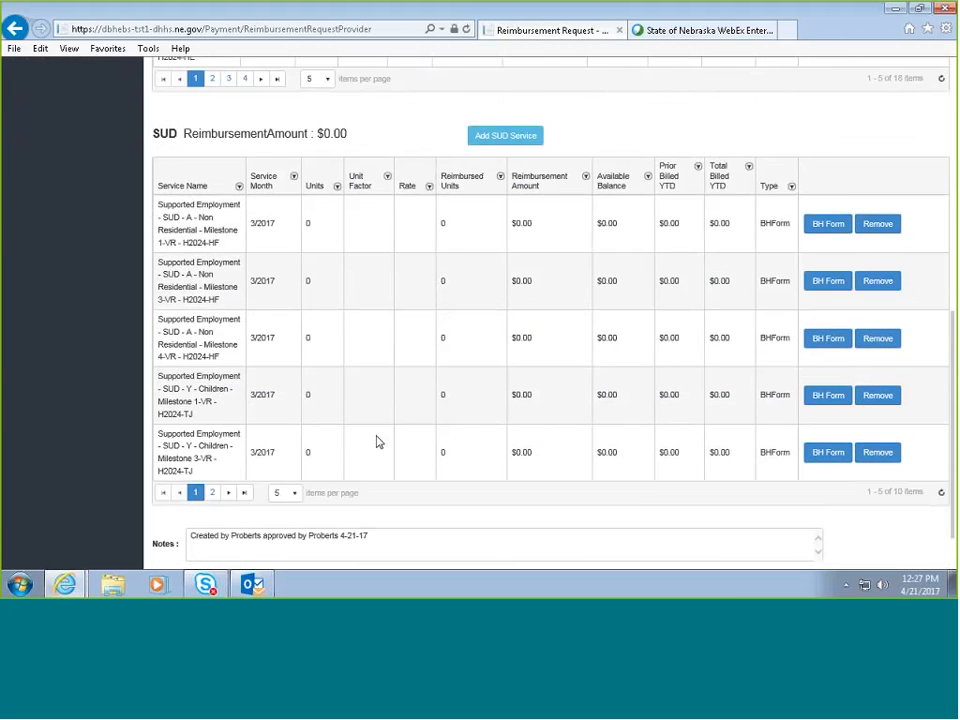
scroll(377, 441, "down", 2)
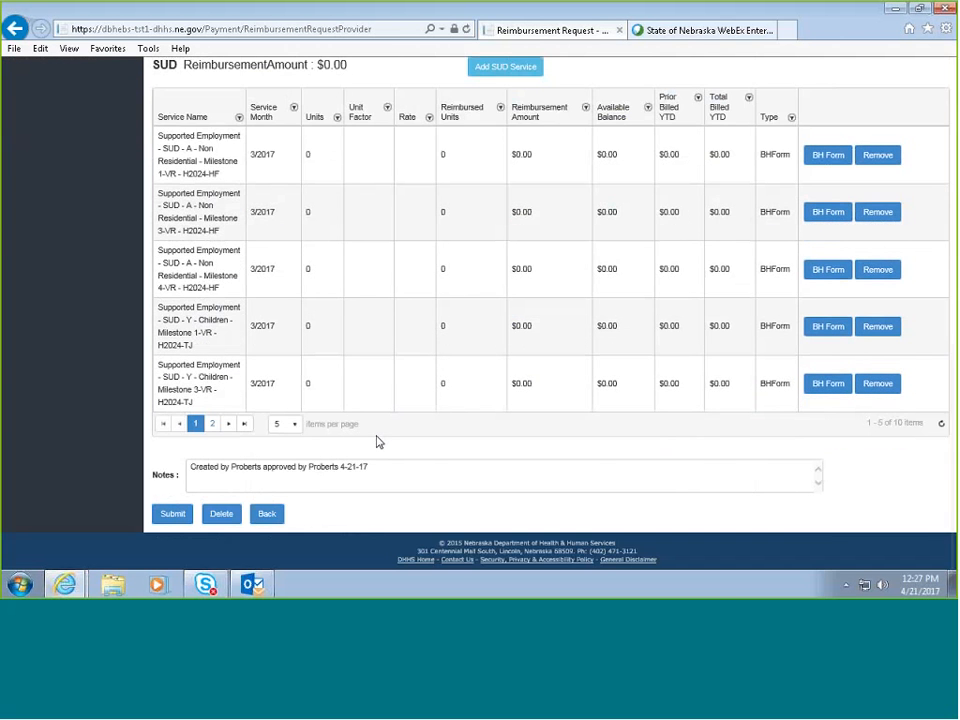
left_click(219, 520)
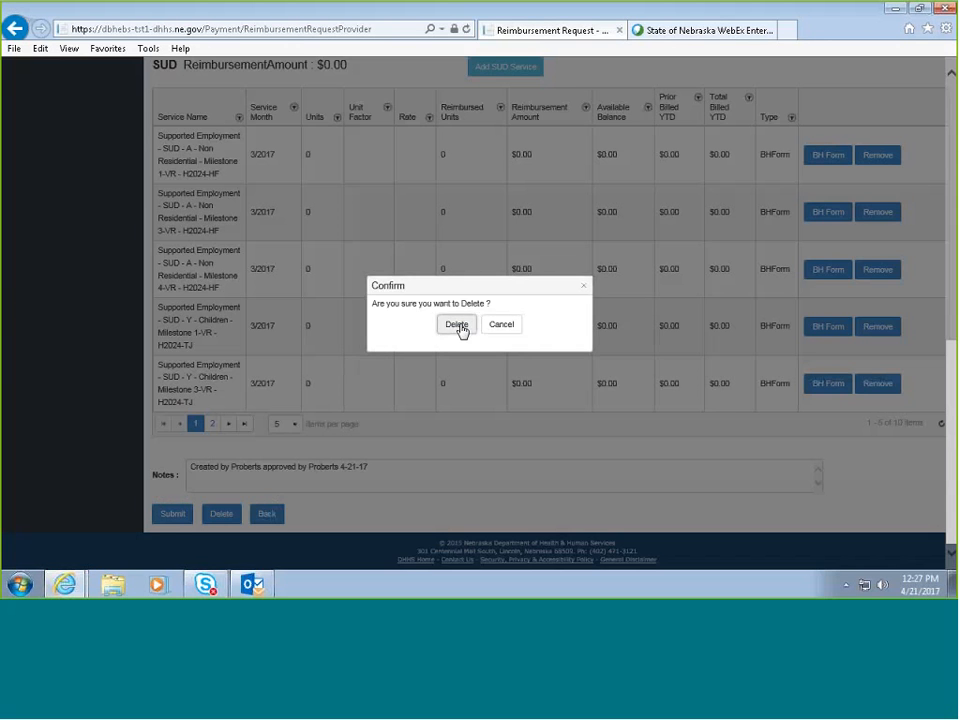
left_click(458, 326)
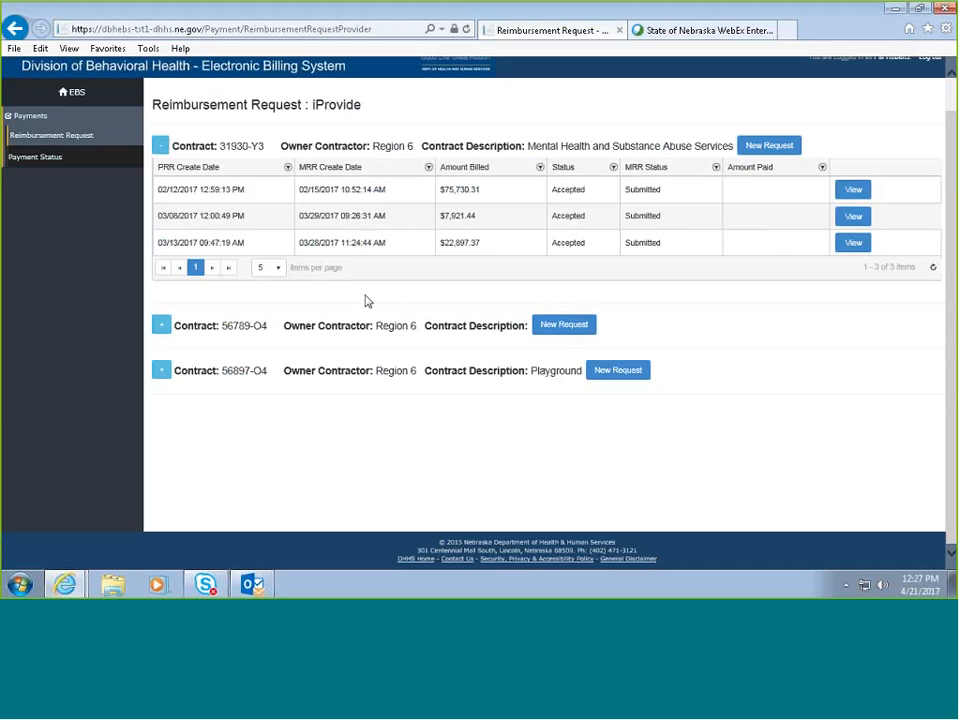
Create a fresh 31930-Y3 request totalling $34,473.52 and list 20 MH services per page.
left_click(768, 147)
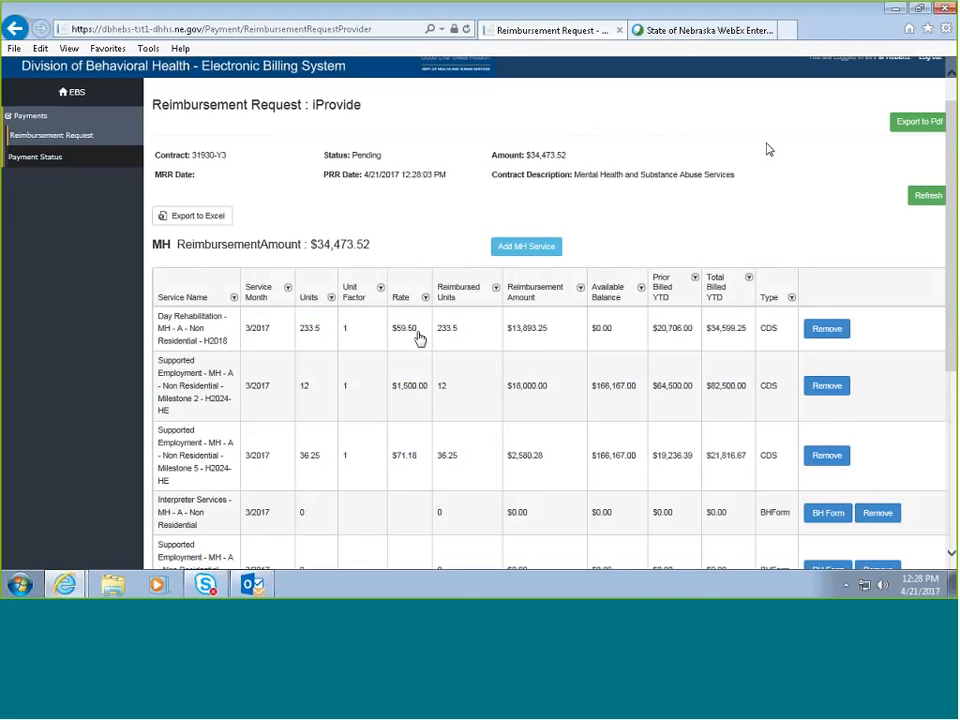
scroll(336, 518, "down", 3)
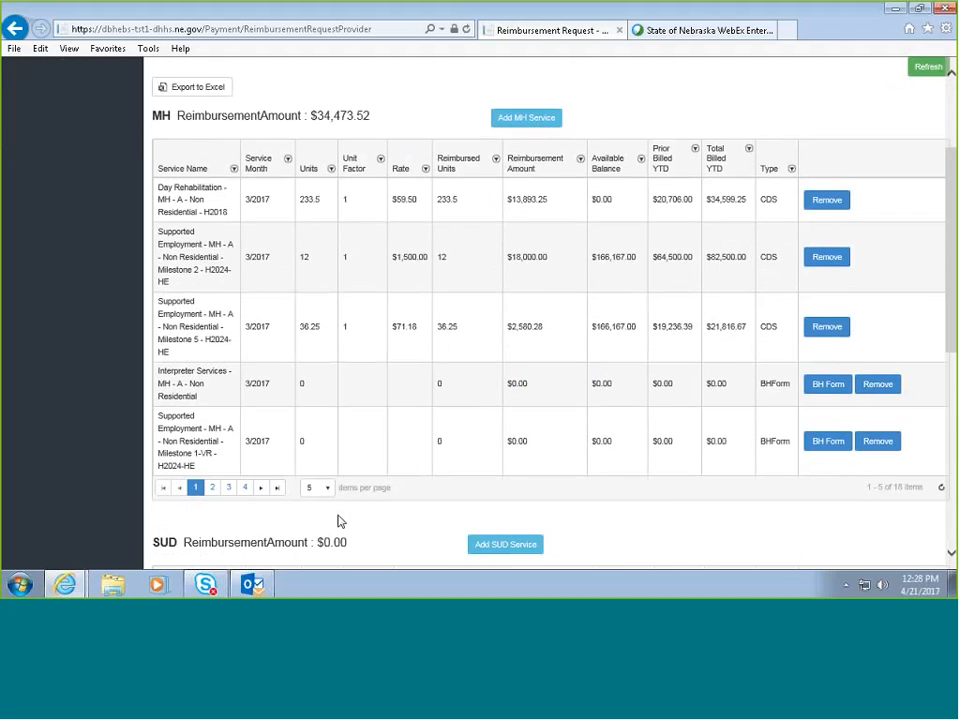
left_click(326, 475)
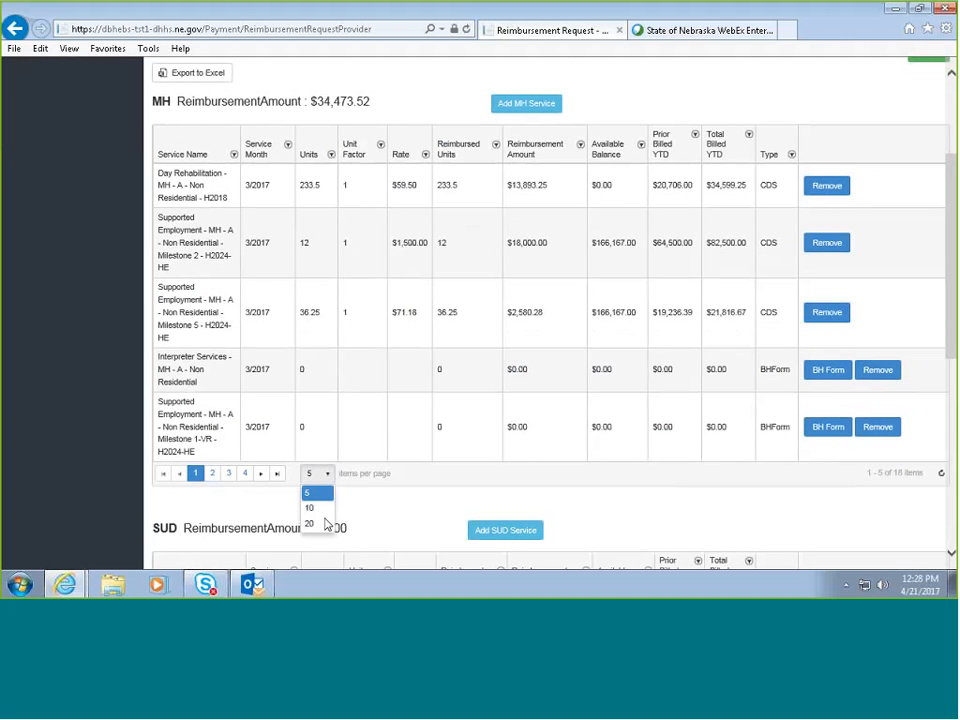
left_click(319, 524)
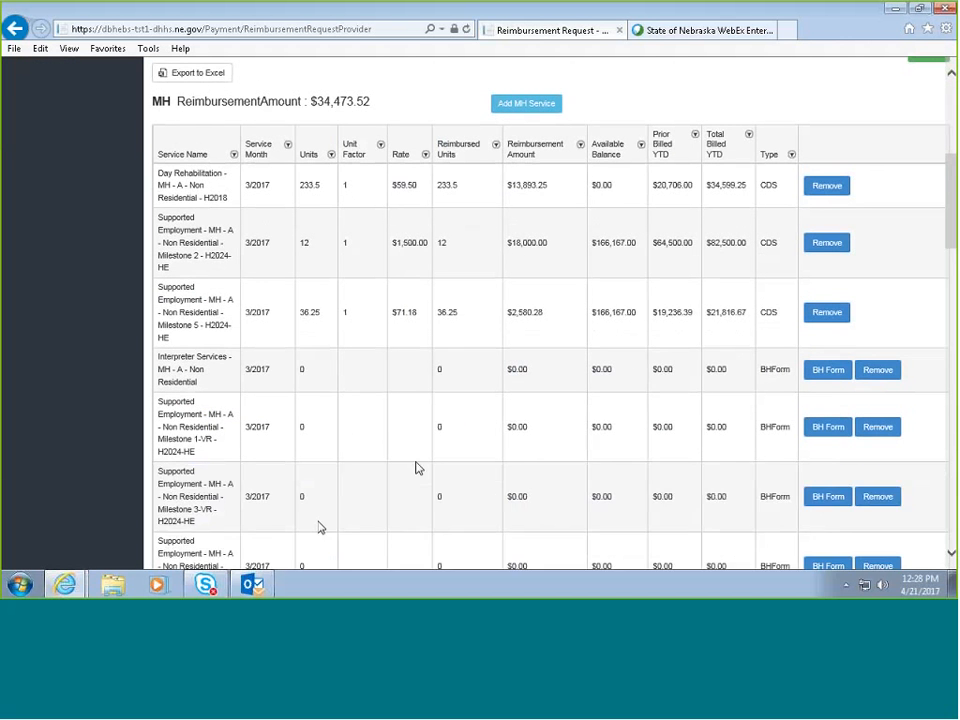
scroll(418, 467, "down", 7)
scroll(418, 467, "down", 1)
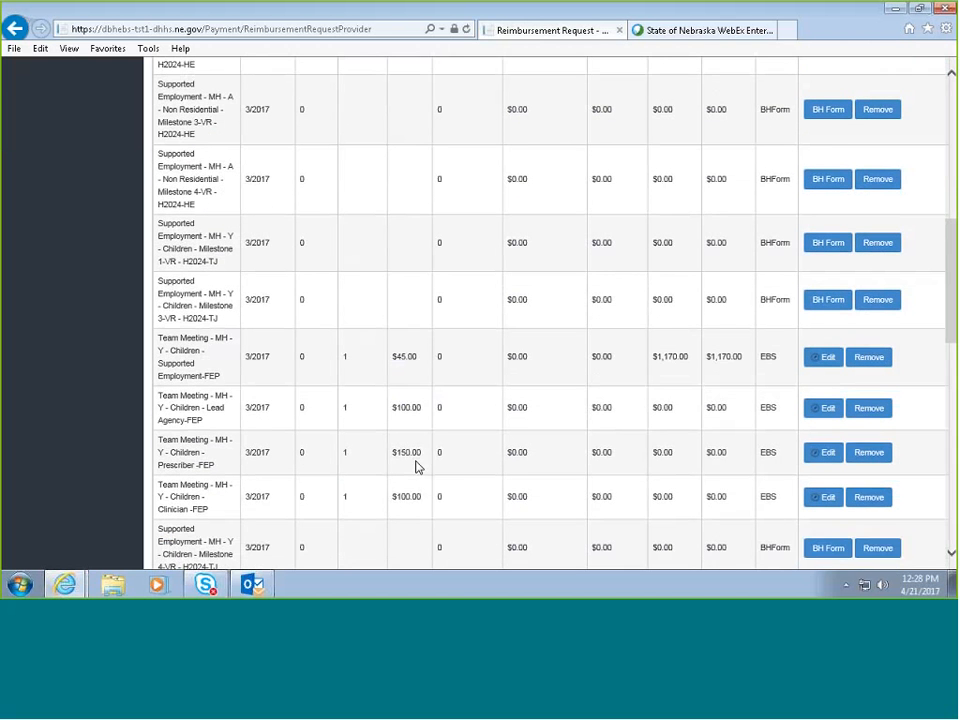
scroll(418, 467, "up", 1)
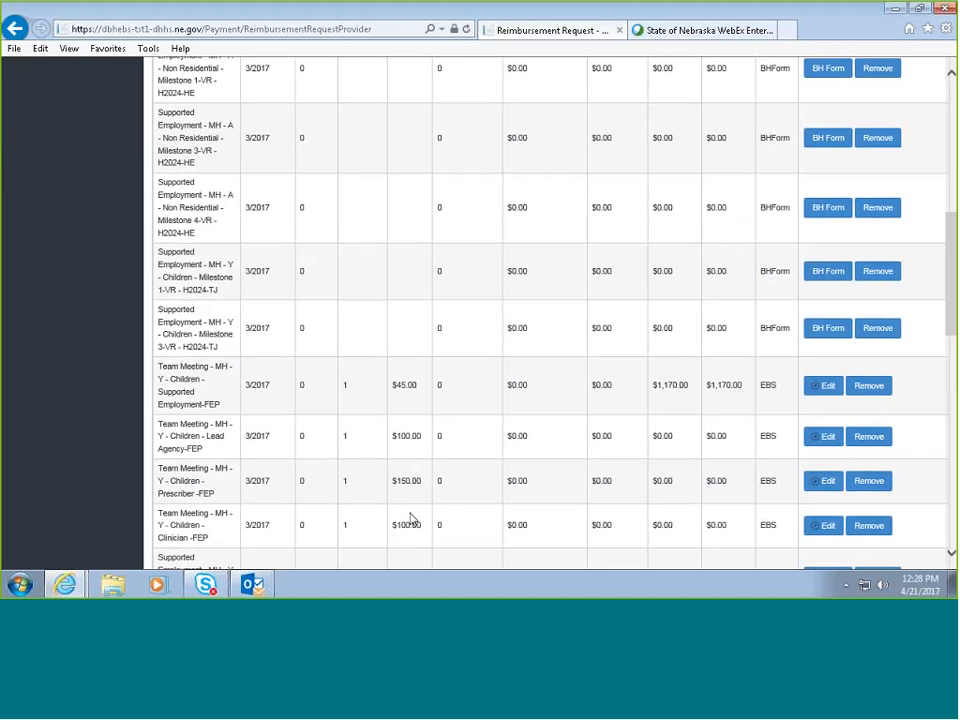
scroll(410, 518, "up", 5)
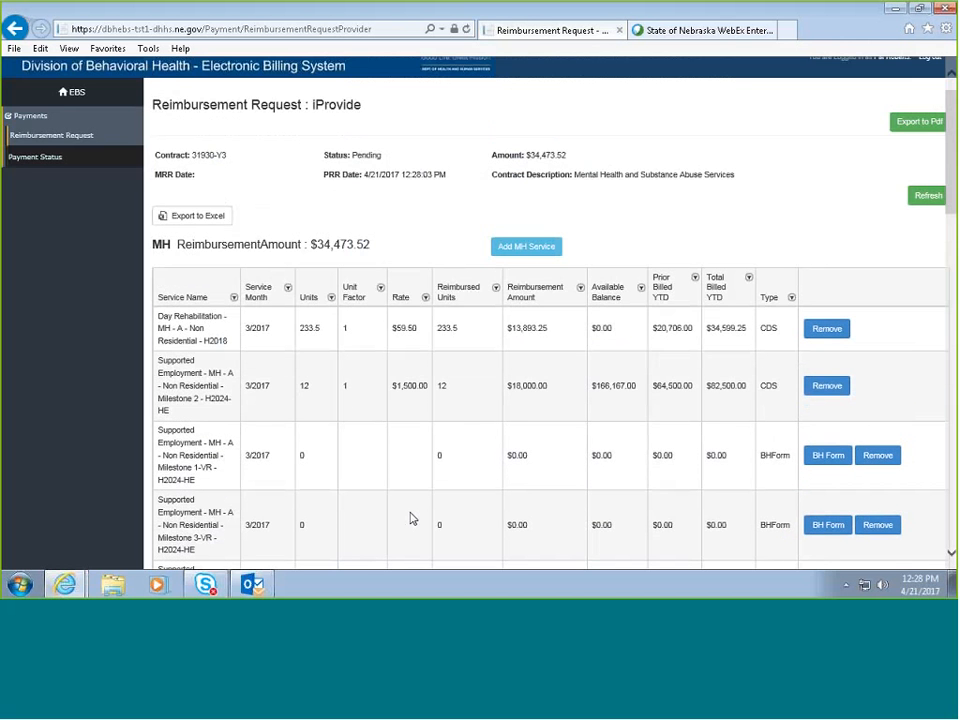
Start an MH service addition for service month February 2017, listing 20 services per page.
left_click(522, 248)
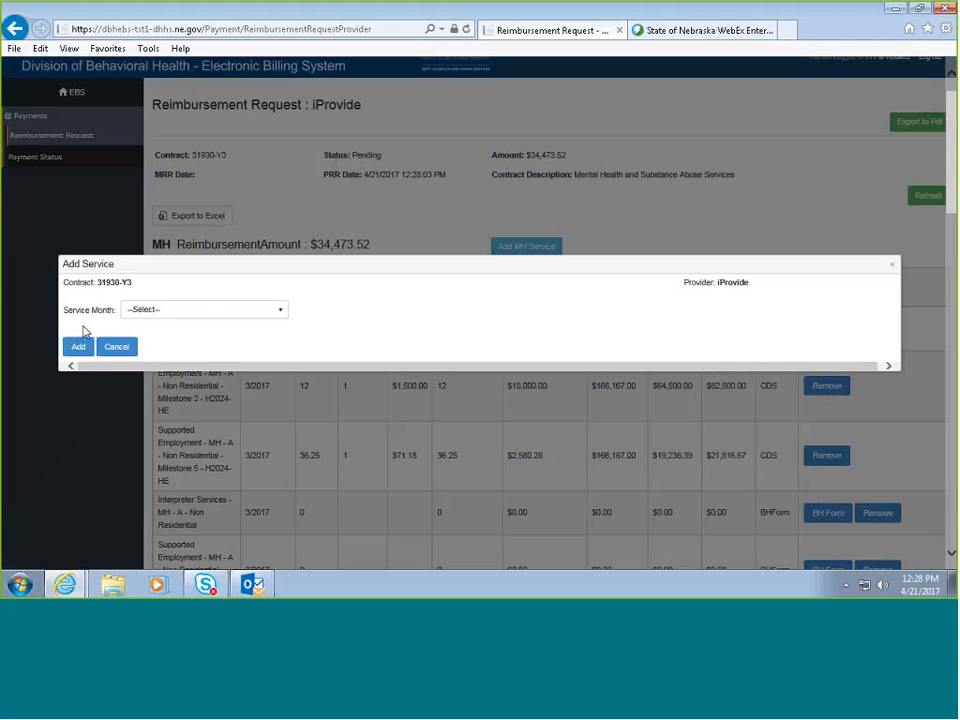
left_click(272, 314)
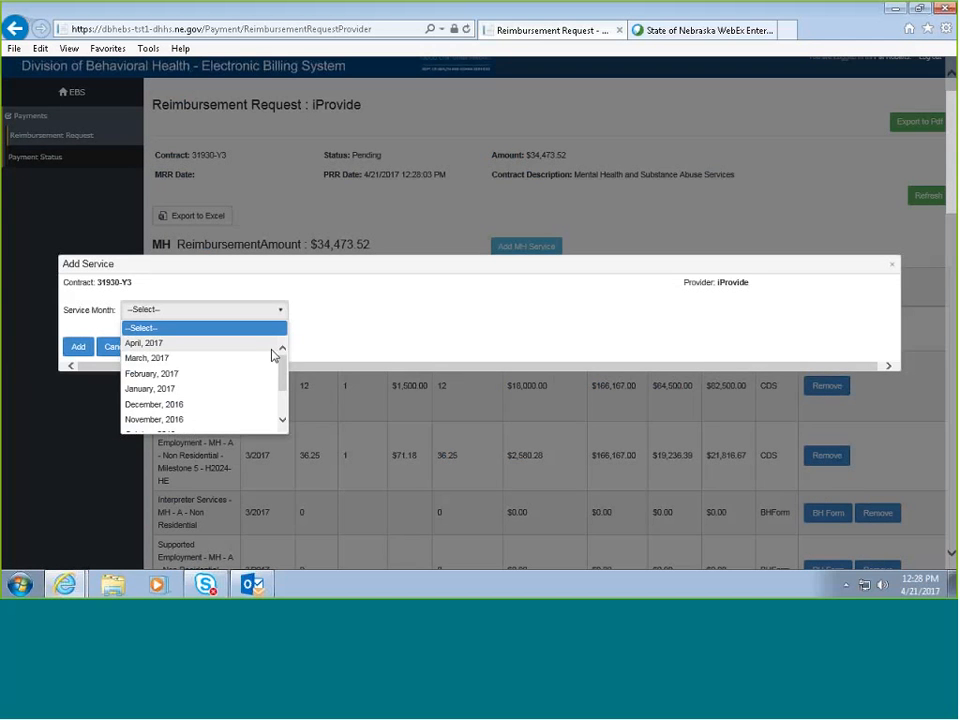
left_click(283, 421)
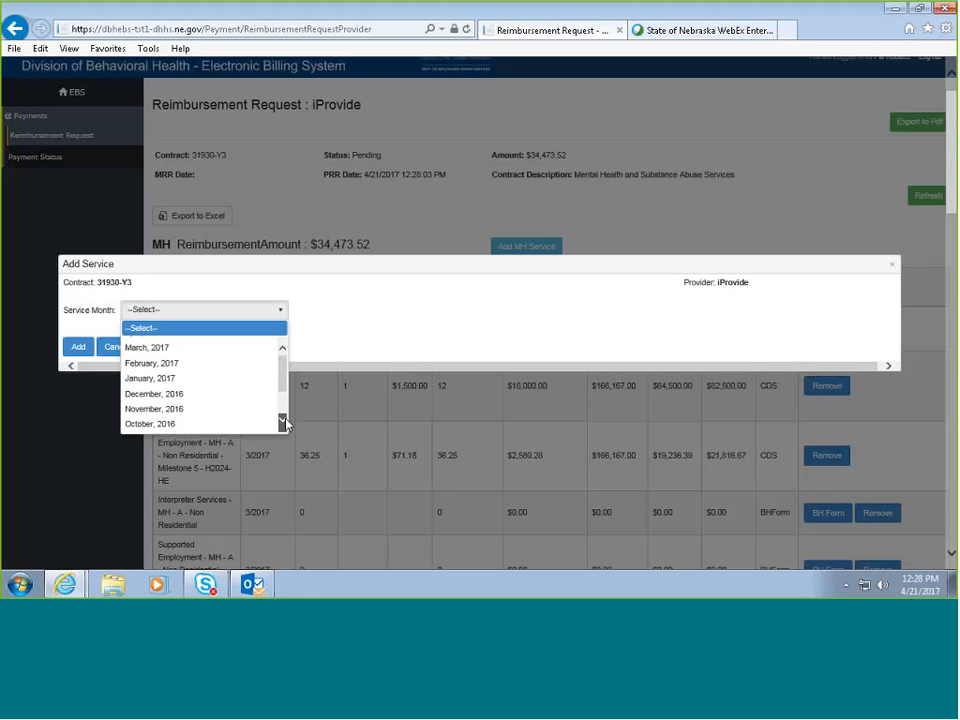
left_click(283, 421)
left_click(283, 421)
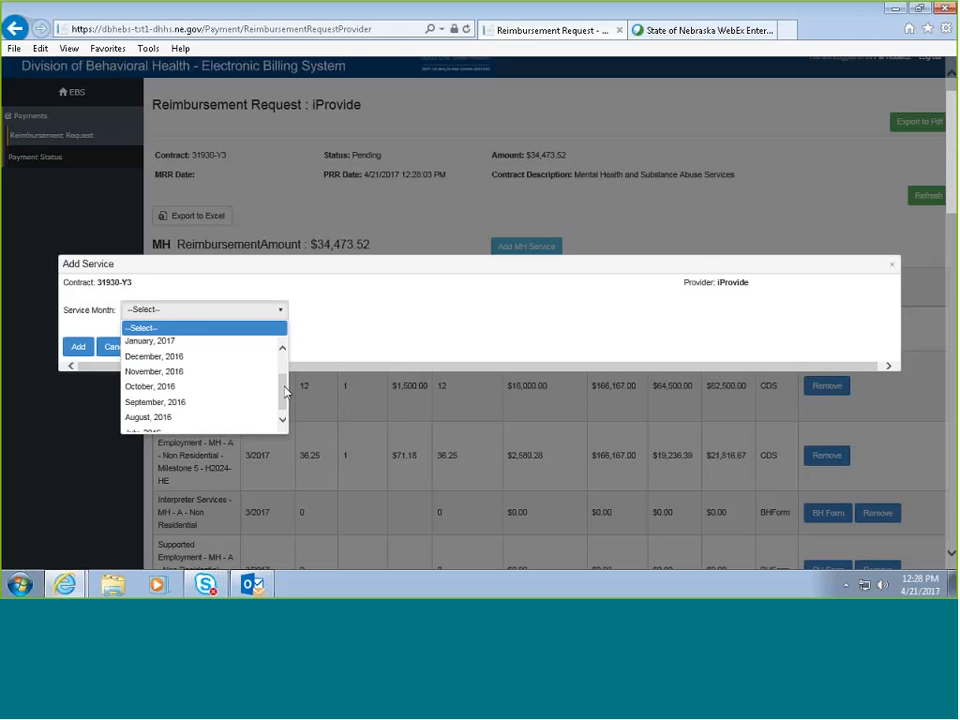
left_click(283, 421)
mouse_move(283, 395)
left_mouse_down()
mouse_move(286, 385)
mouse_move(284, 399)
left_mouse_up()
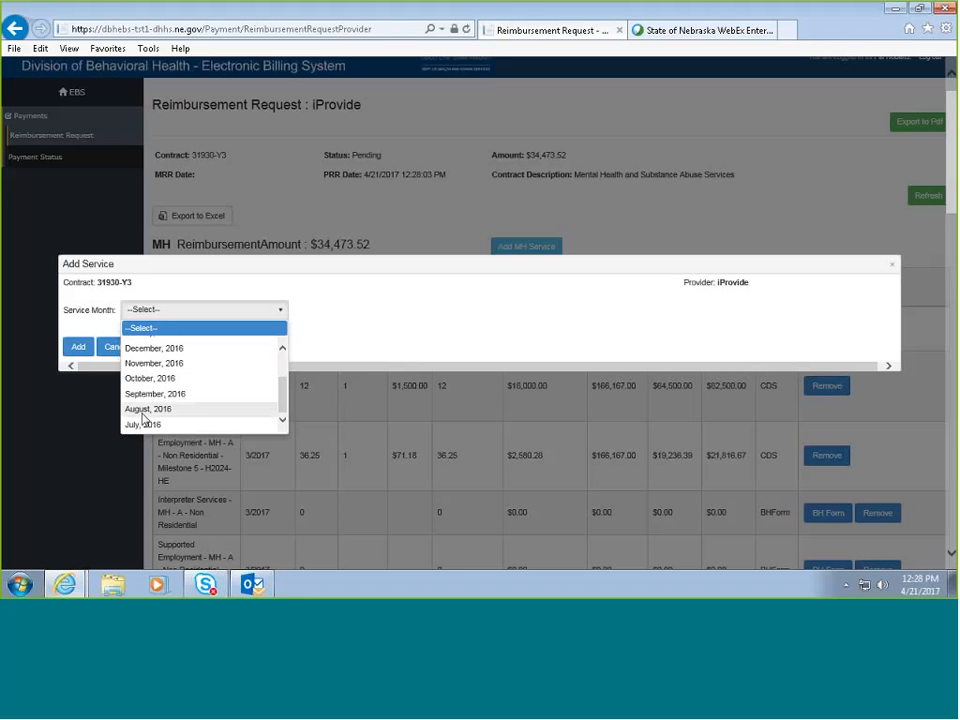
left_click_drag(285, 391, 285, 368)
left_click(136, 374)
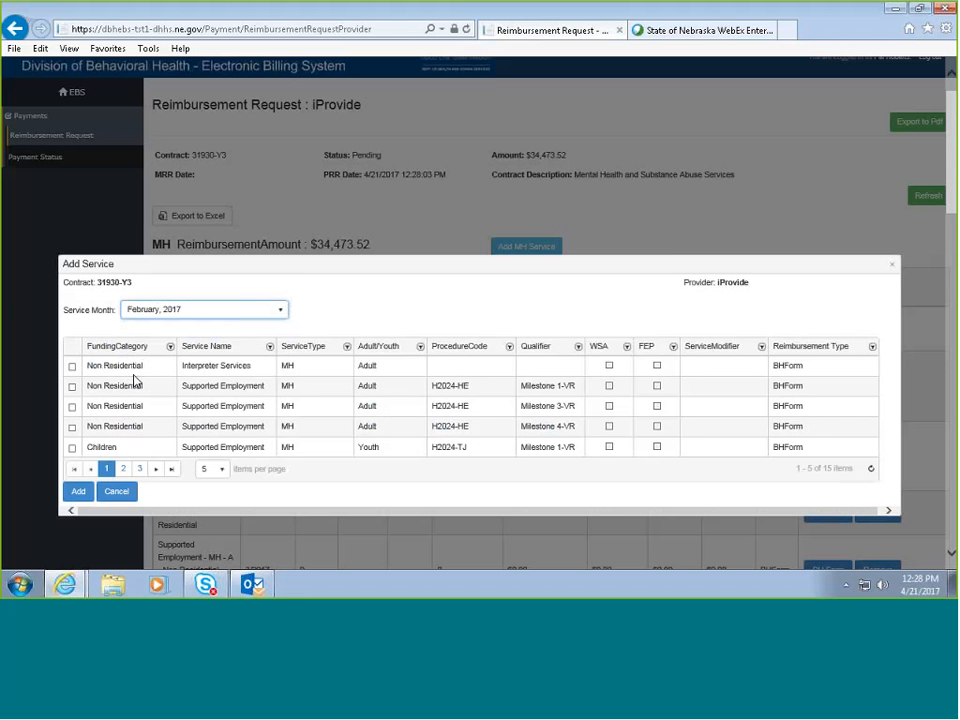
left_click(218, 469)
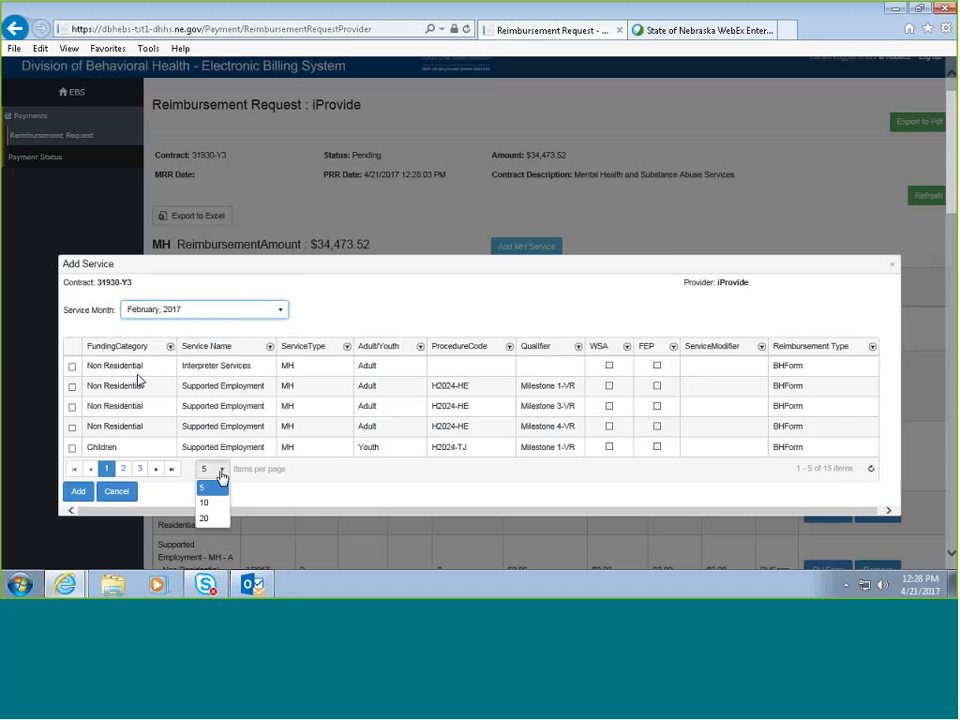
left_click(205, 519)
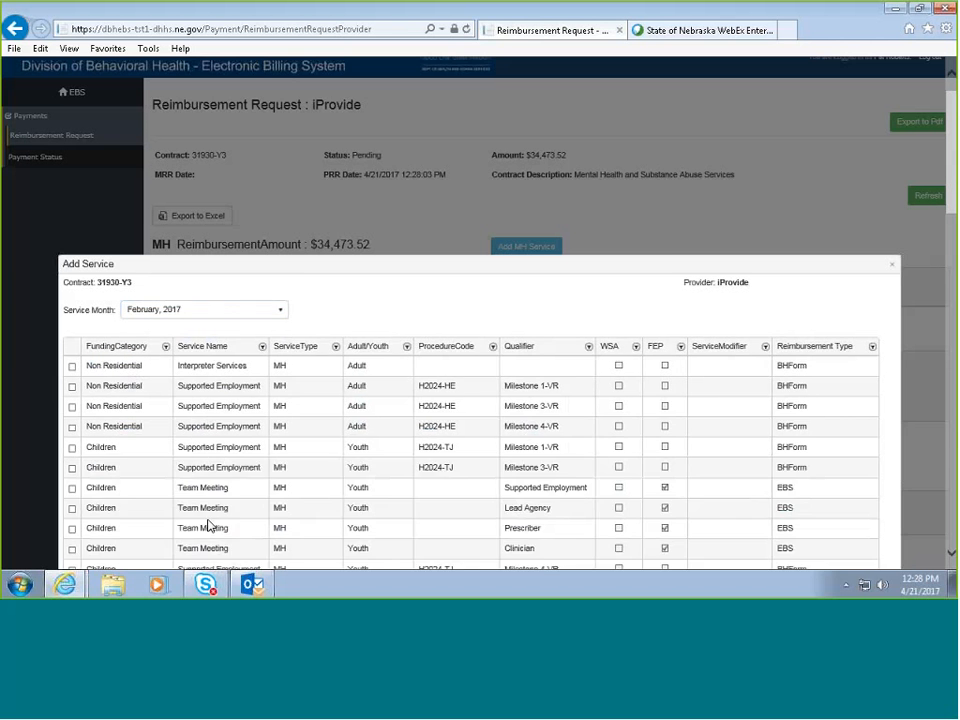
Select Interpreter Services, adjust the Supported Employment milestone checkboxes, and add the selection.
scroll(372, 171, "down", 3)
scroll(374, 166, "down", 2)
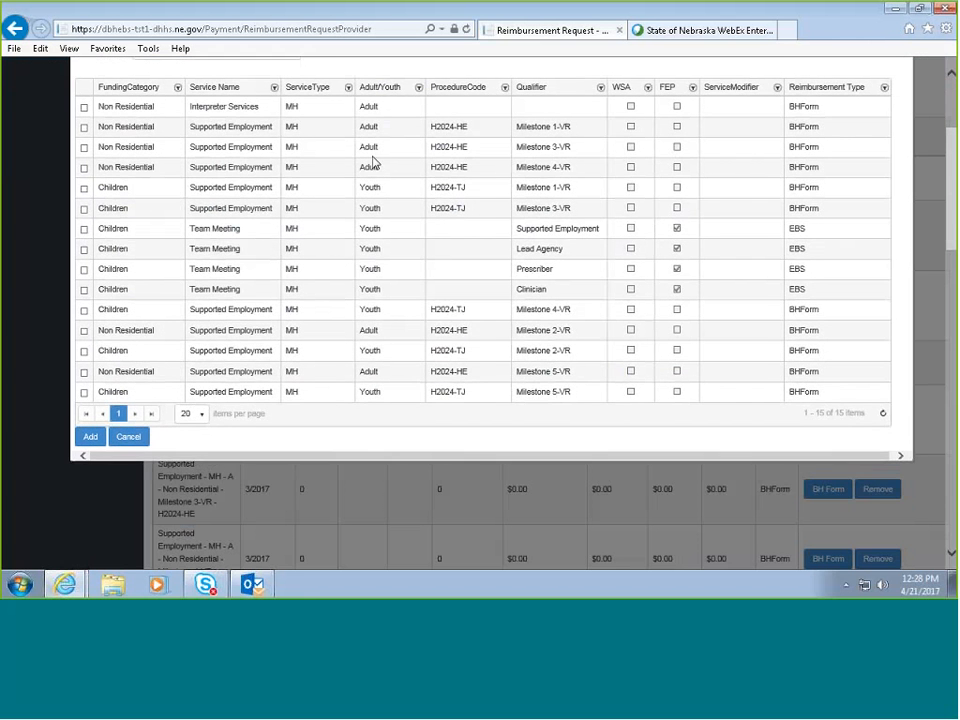
scroll(364, 201, "up", 1)
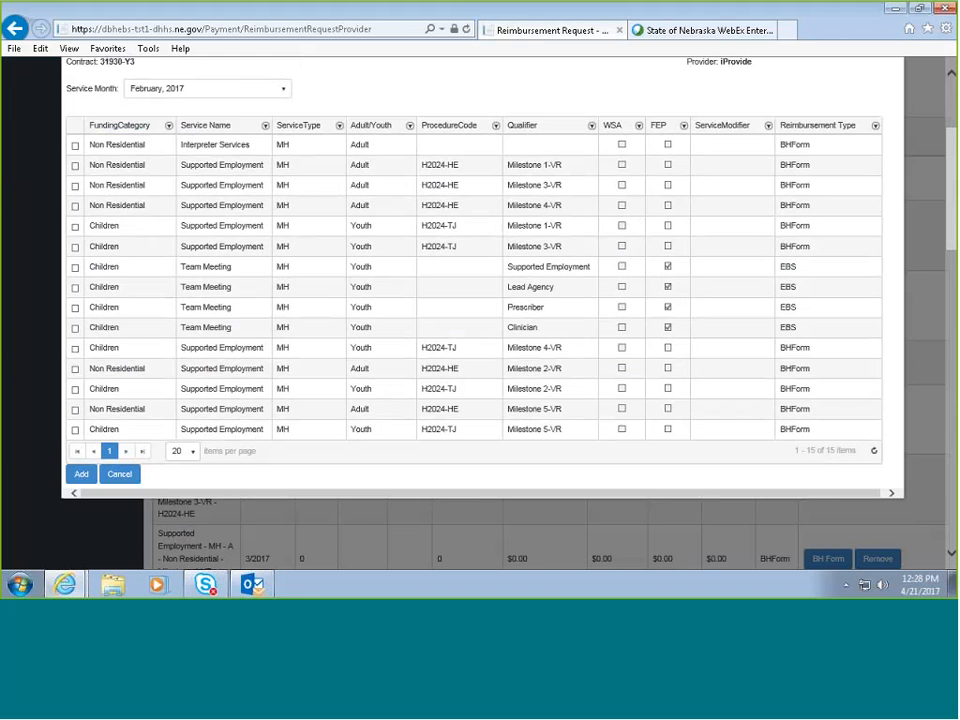
left_click(74, 145)
left_click(74, 165)
left_click(74, 186)
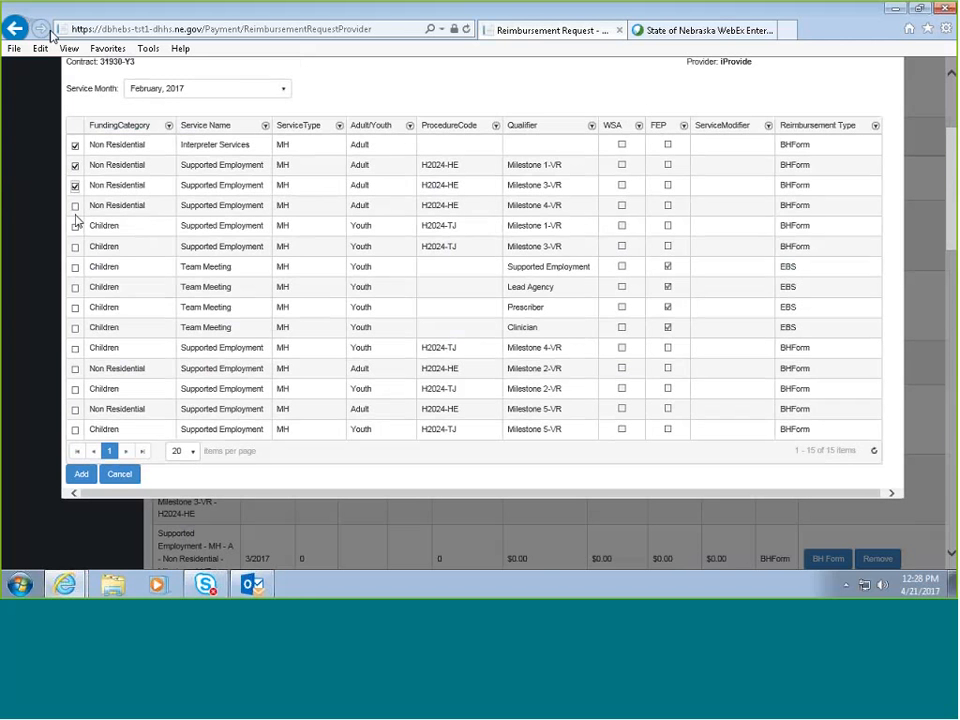
left_click(75, 166)
left_click(75, 187)
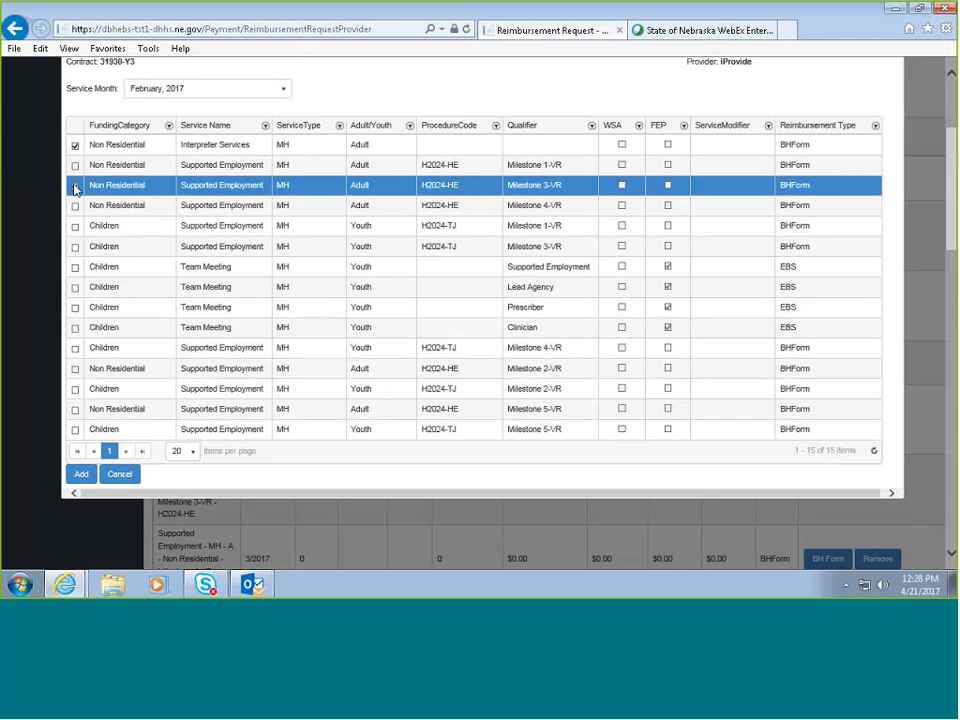
left_click(76, 187)
left_click(80, 476)
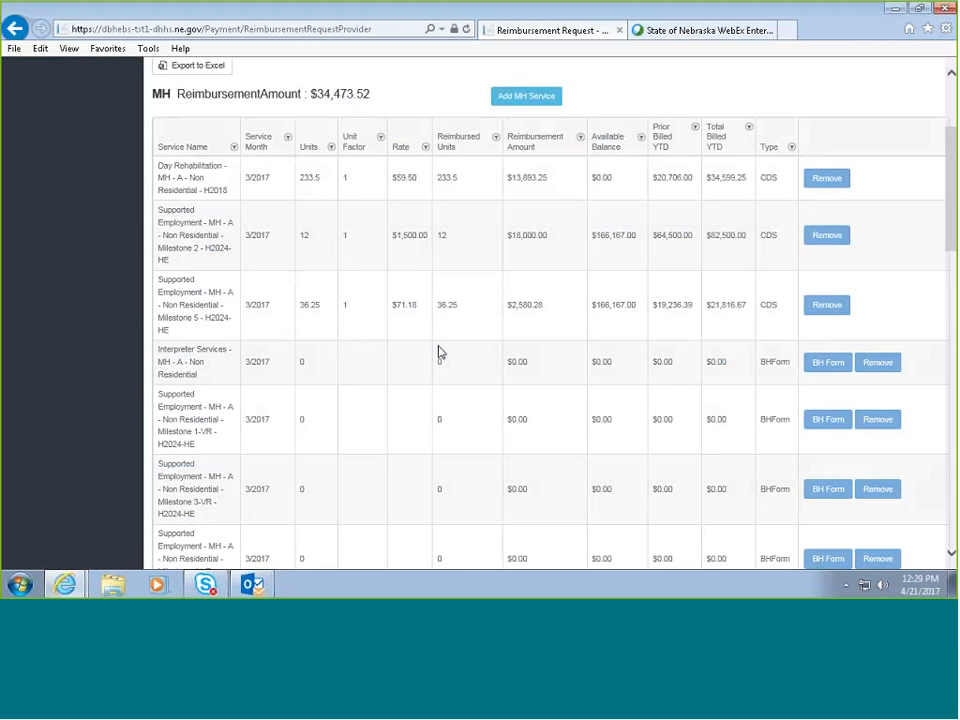
Review the MH and SUD service rows, then return to the Reimbursement Request list.
scroll(438, 352, "down", 5)
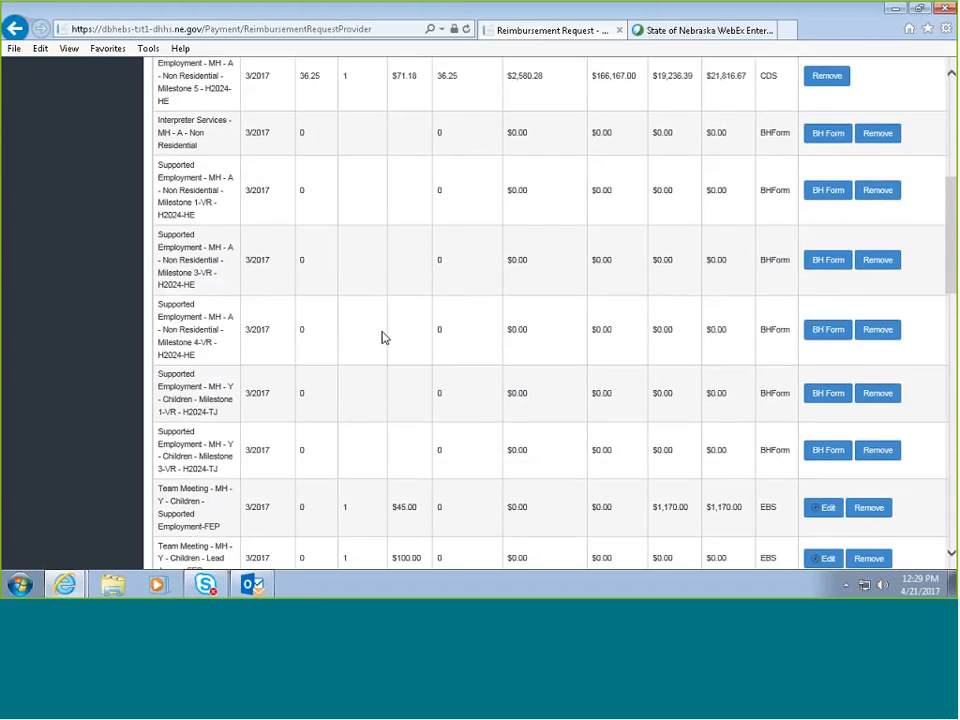
scroll(381, 338, "up", 8)
scroll(381, 310, "down", 7)
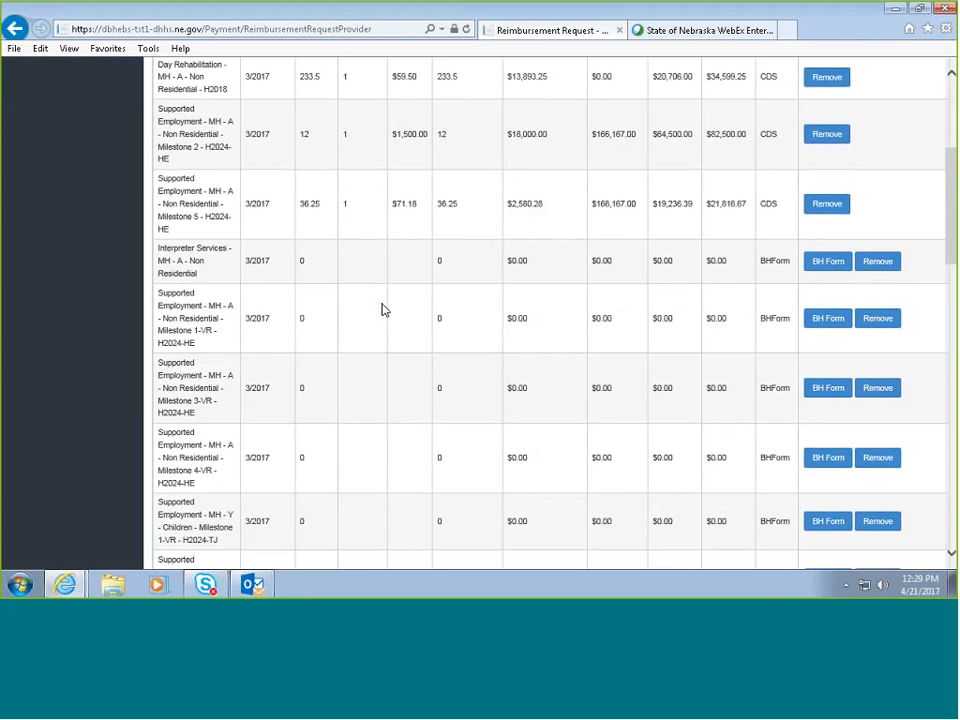
scroll(381, 310, "down", 10)
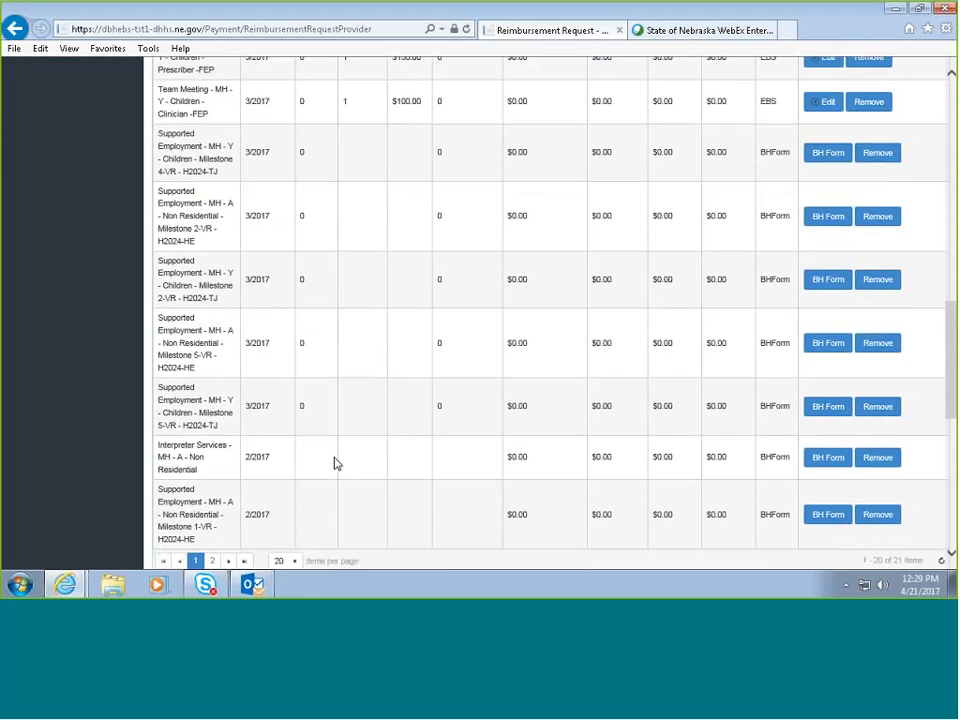
scroll(336, 463, "down", 3)
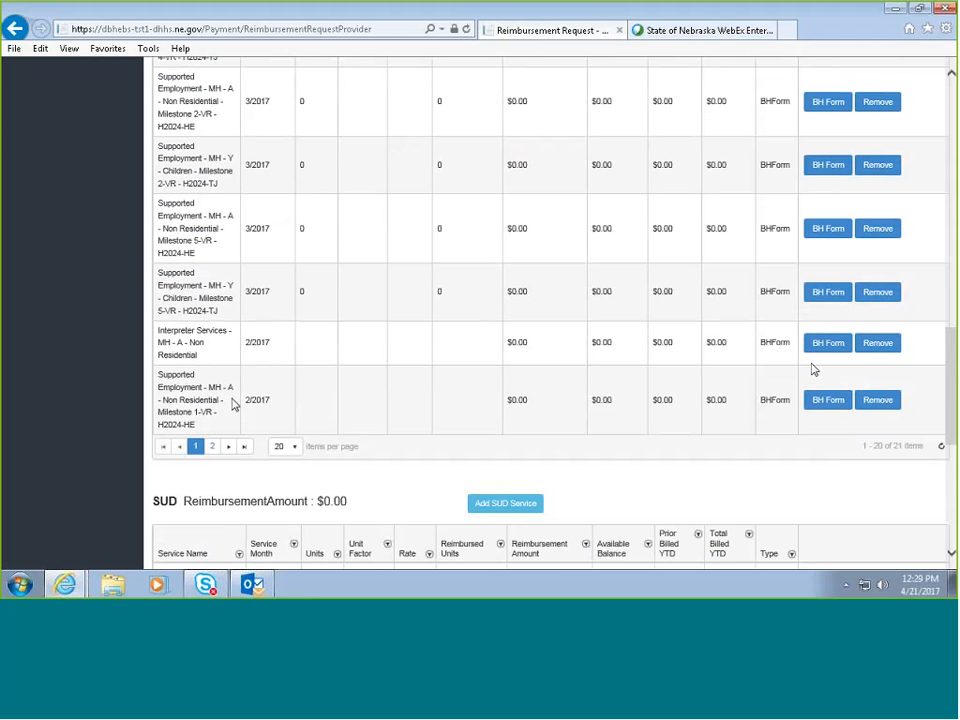
scroll(360, 386, "up", 5)
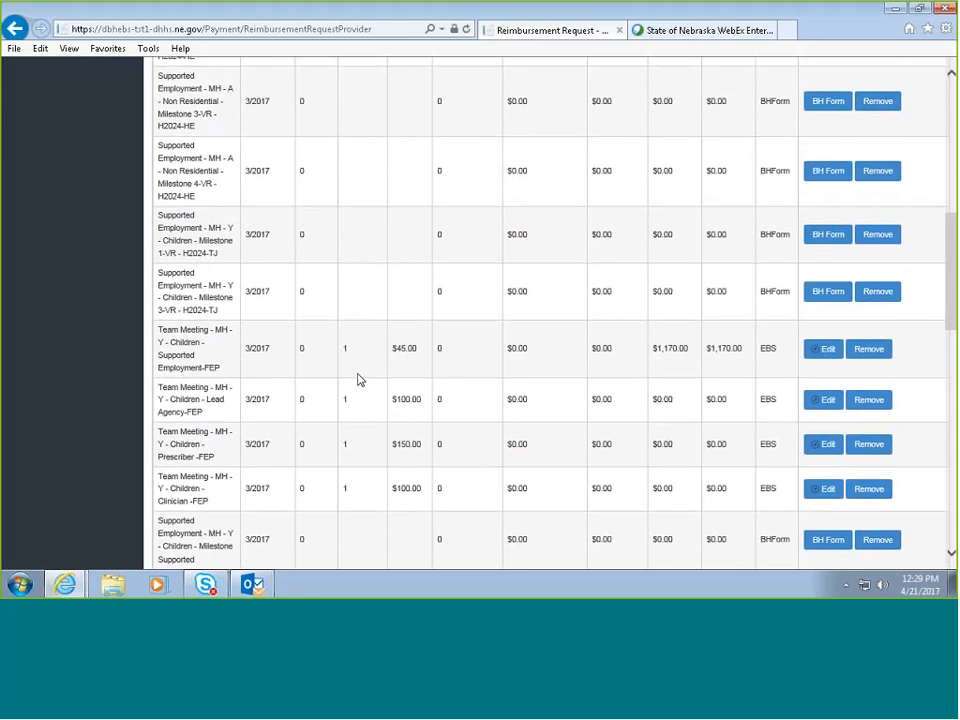
scroll(360, 379, "up", 8)
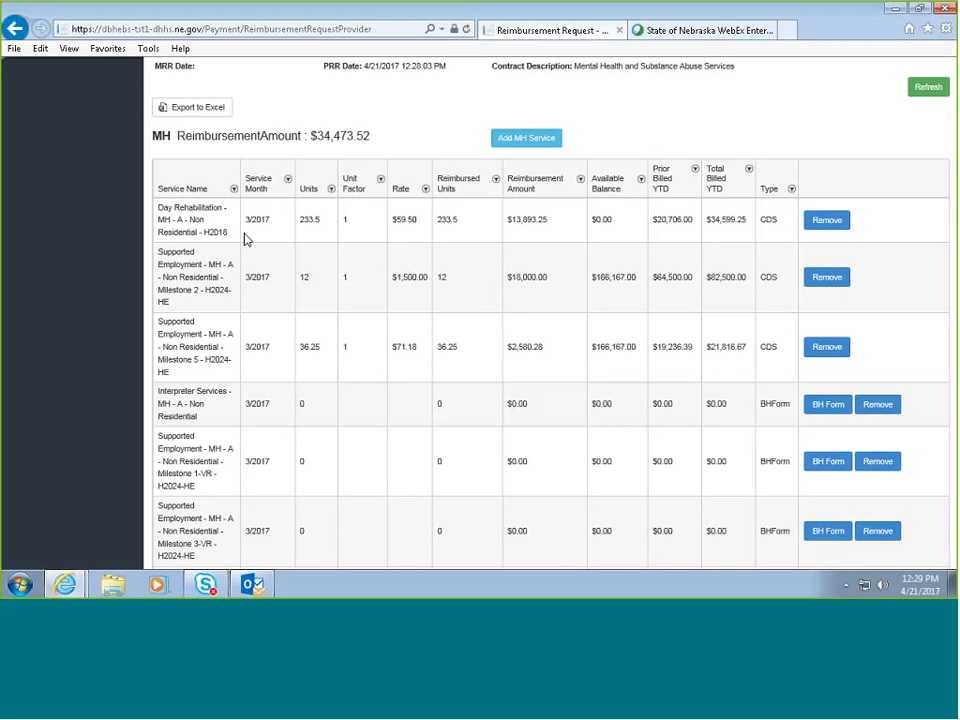
scroll(246, 239, "down", 2)
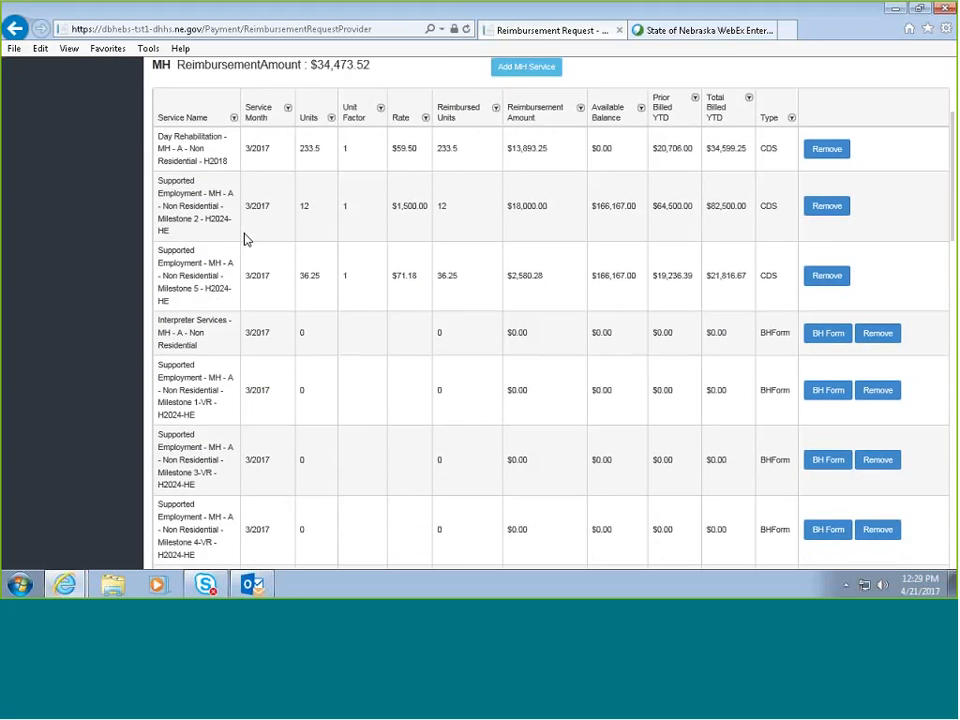
scroll(246, 239, "down", 10)
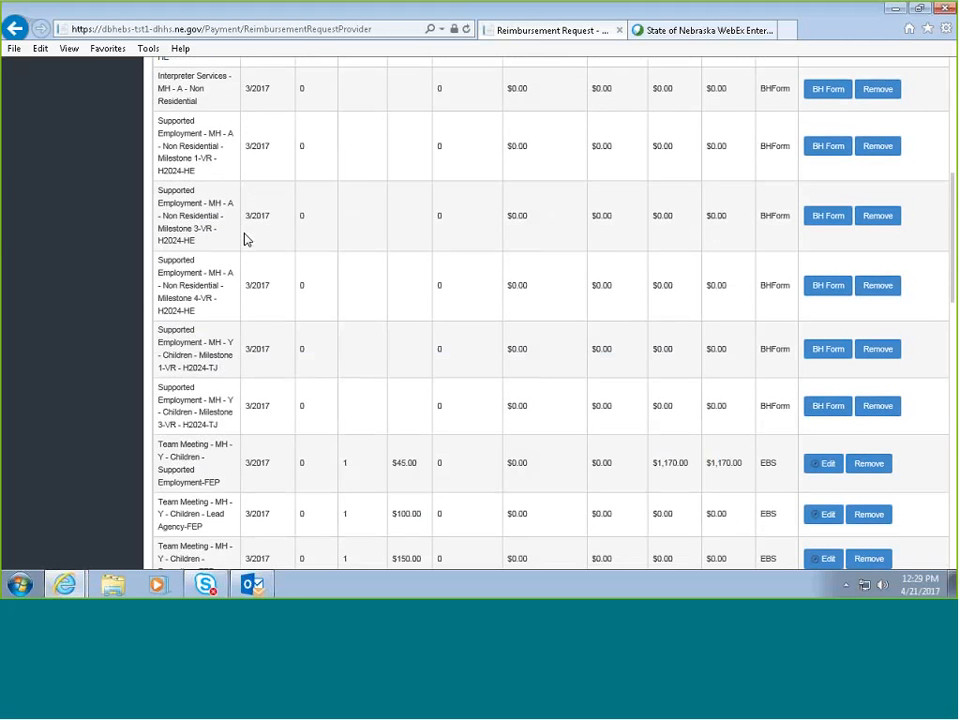
scroll(246, 240, "down", 3)
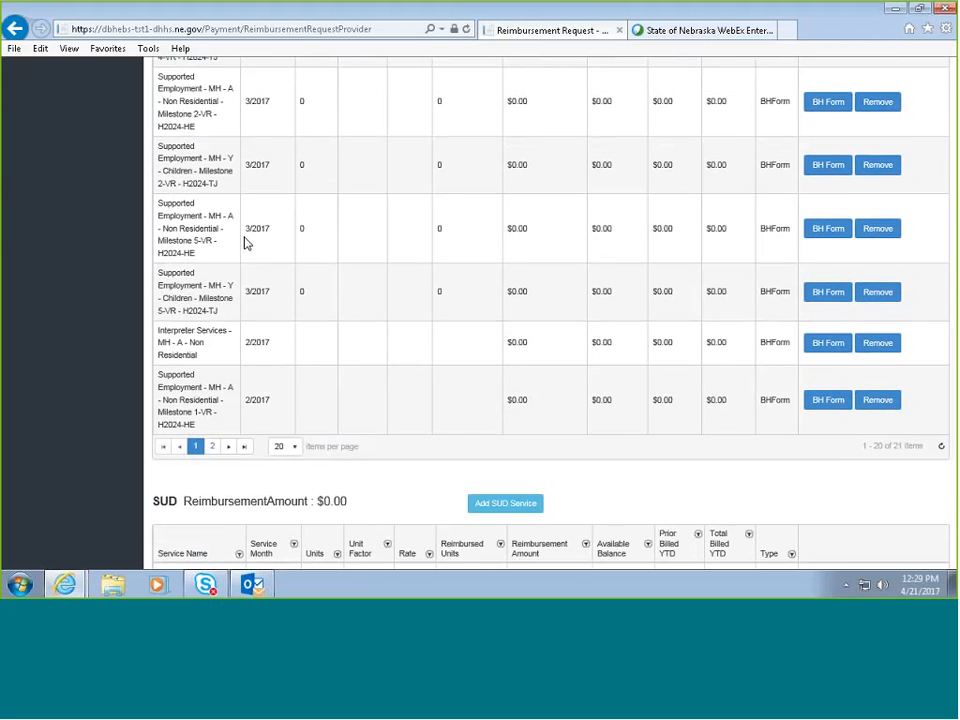
scroll(246, 242, "down", 5)
scroll(250, 243, "down", 5)
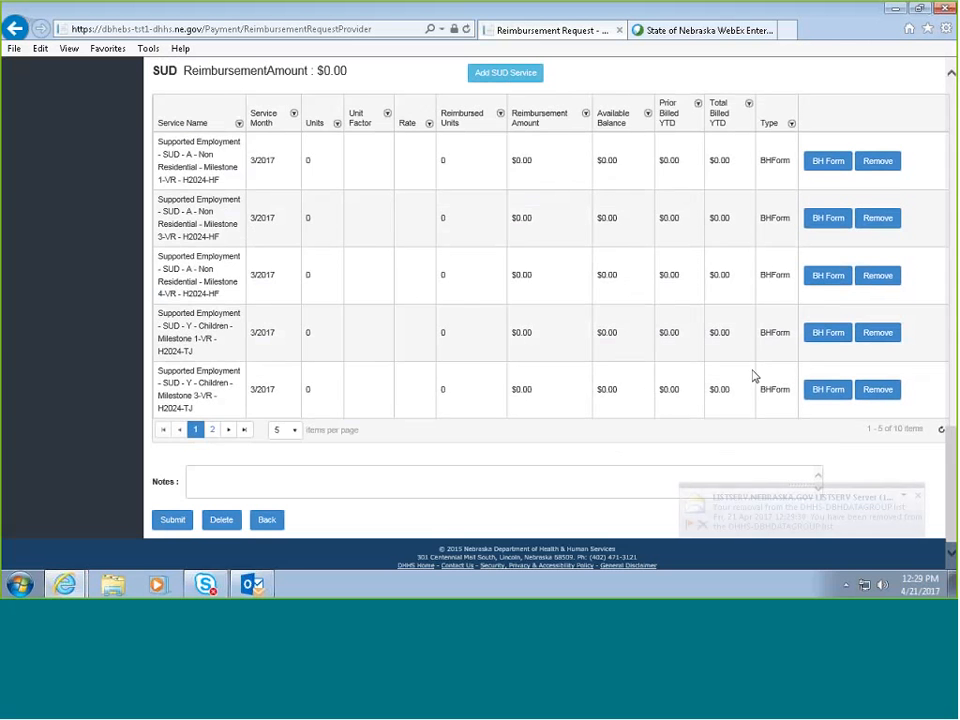
scroll(652, 350, "up", 5)
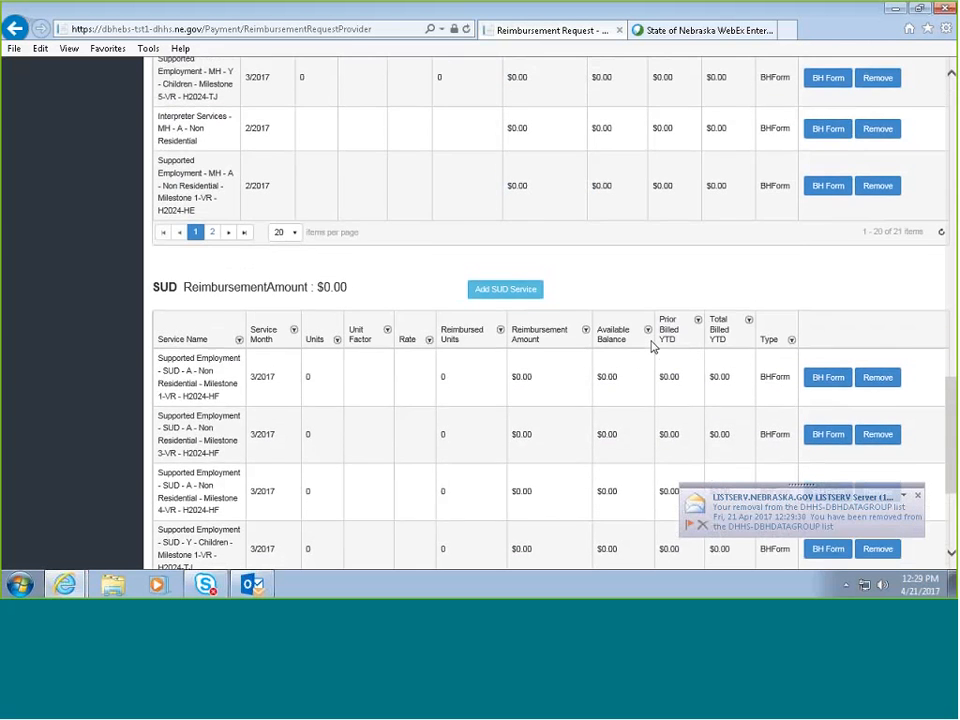
scroll(652, 347, "up", 4)
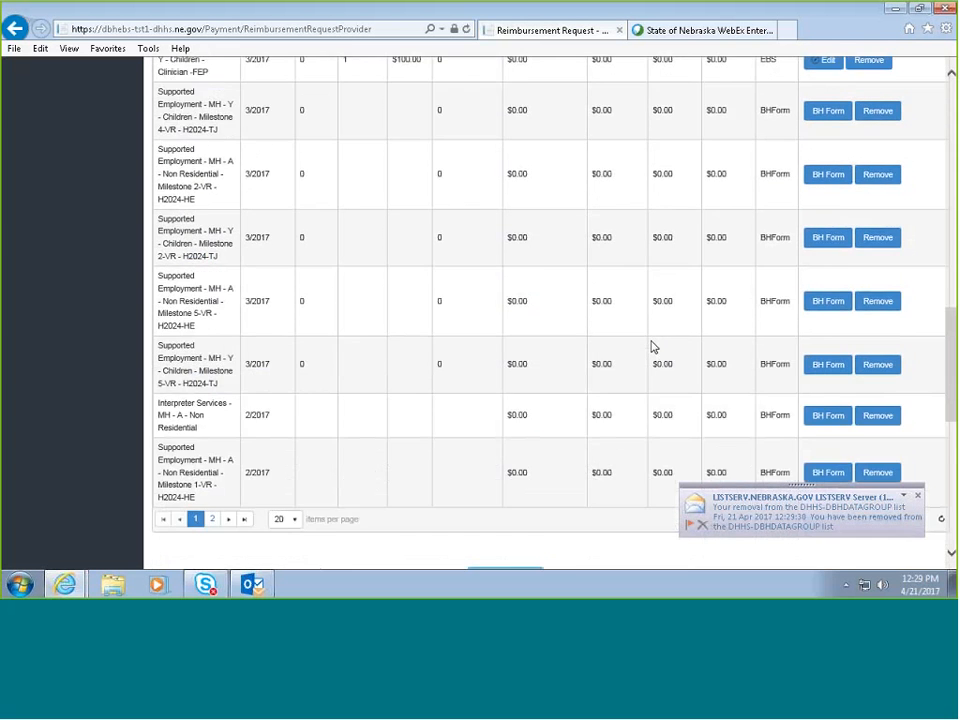
scroll(652, 347, "up", 2)
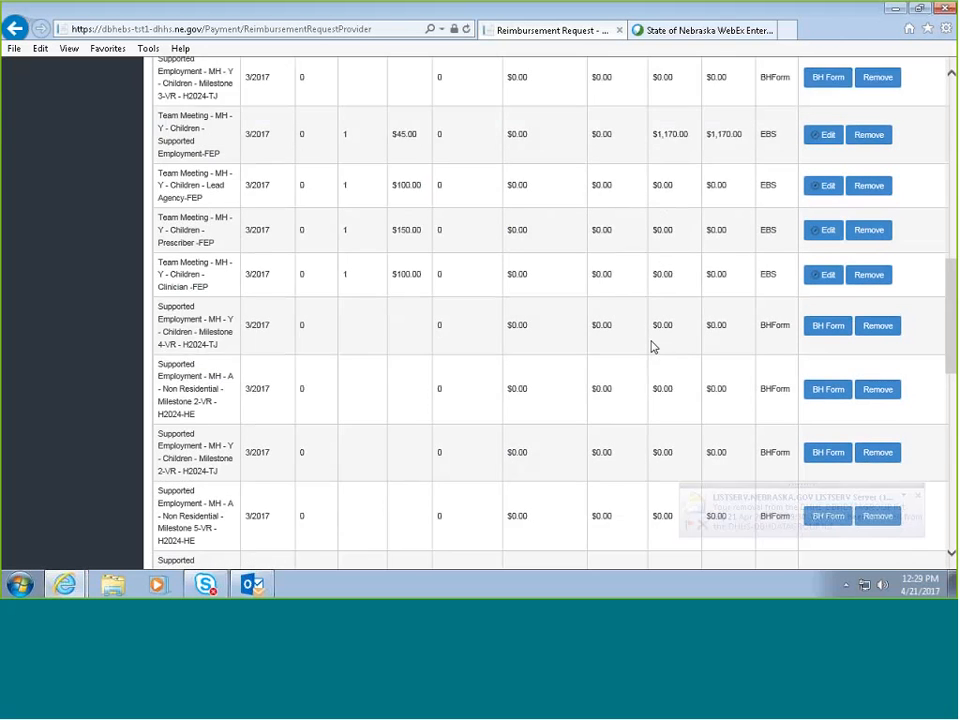
scroll(652, 347, "up", 1)
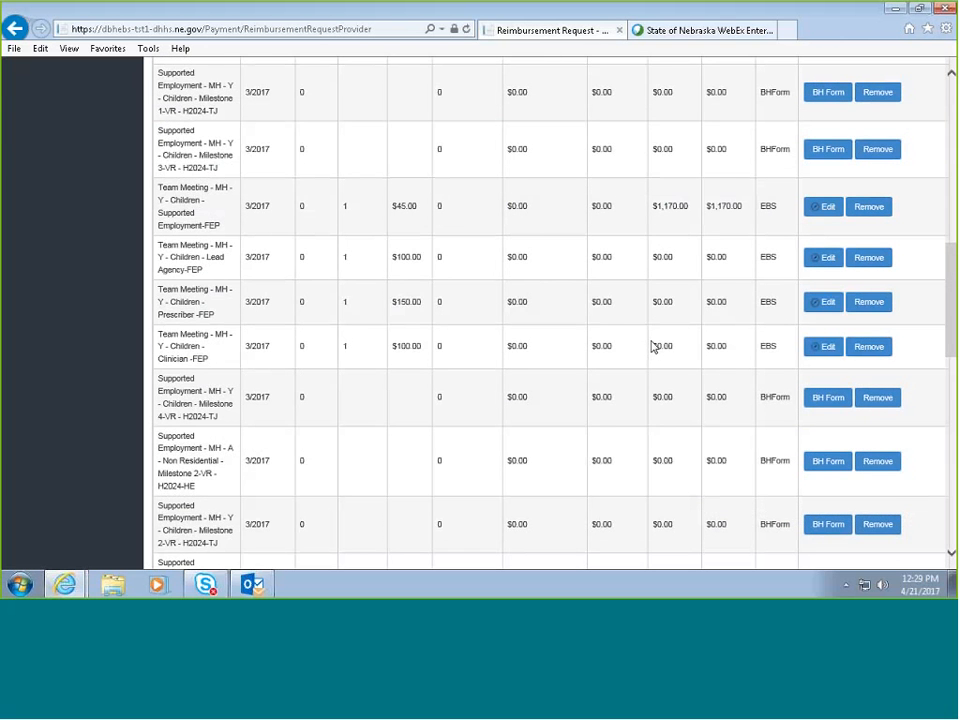
scroll(652, 347, "down", 5)
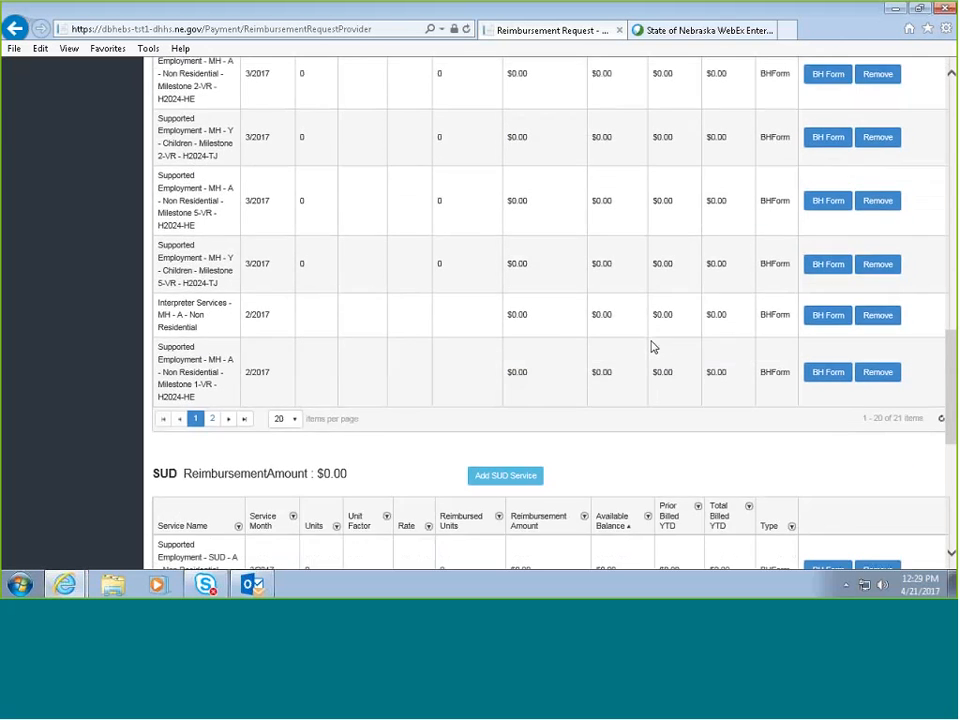
scroll(652, 347, "down", 5)
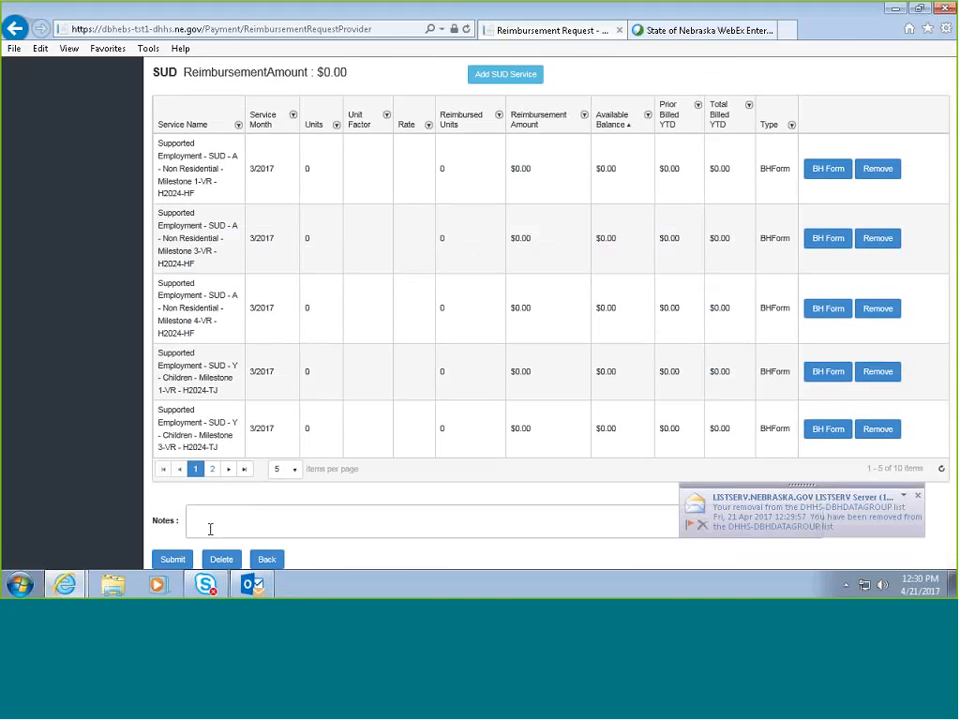
scroll(210, 532, "down", 1)
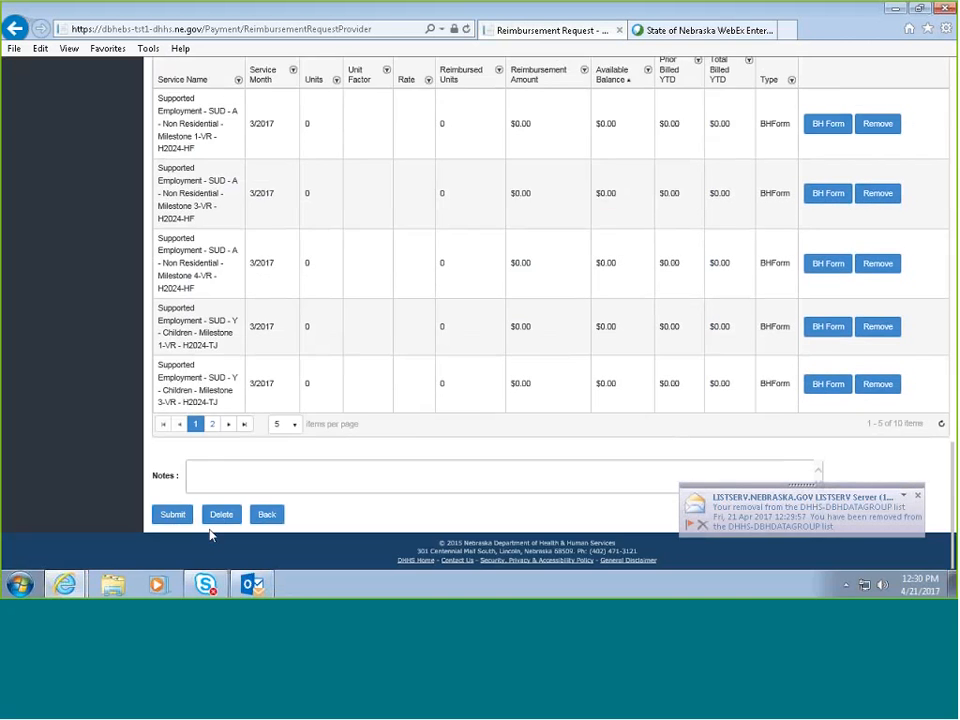
left_click(268, 516)
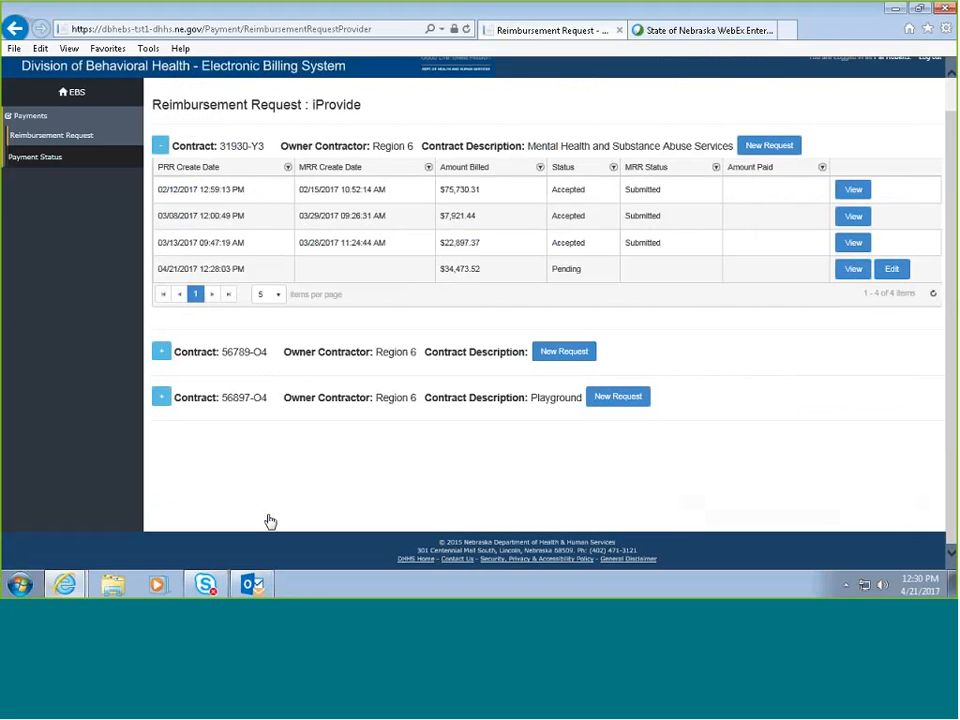
Open Payment Status to list contract 31930-Y3's three rejected payments.
left_click(33, 158)
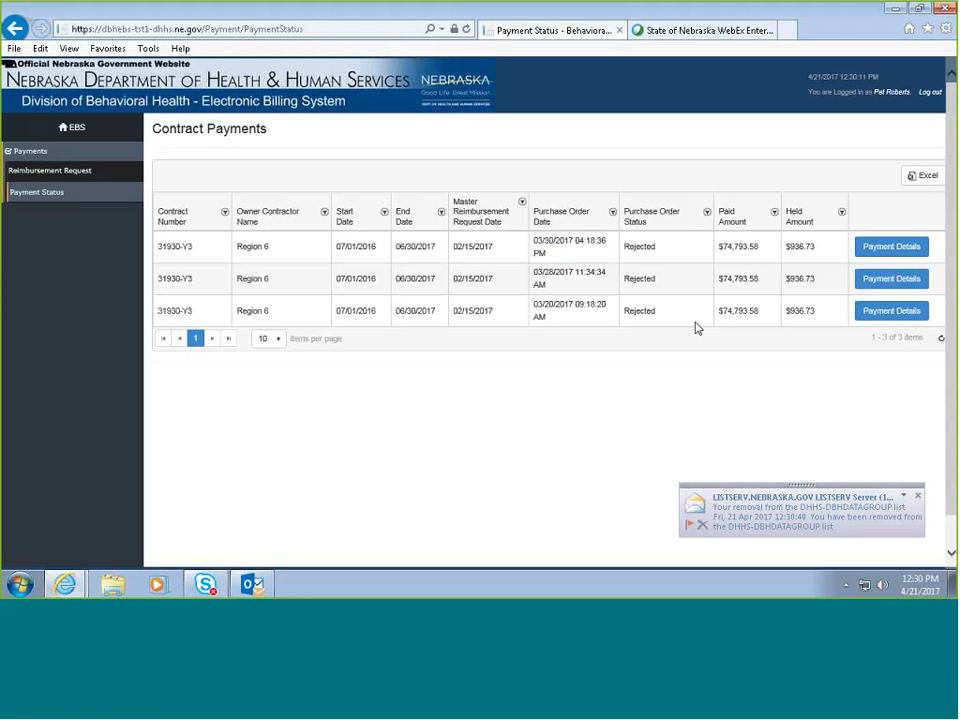
Open the 03/20/2017 payment details and expand iProvide's billed services across both pages.
left_click(883, 313)
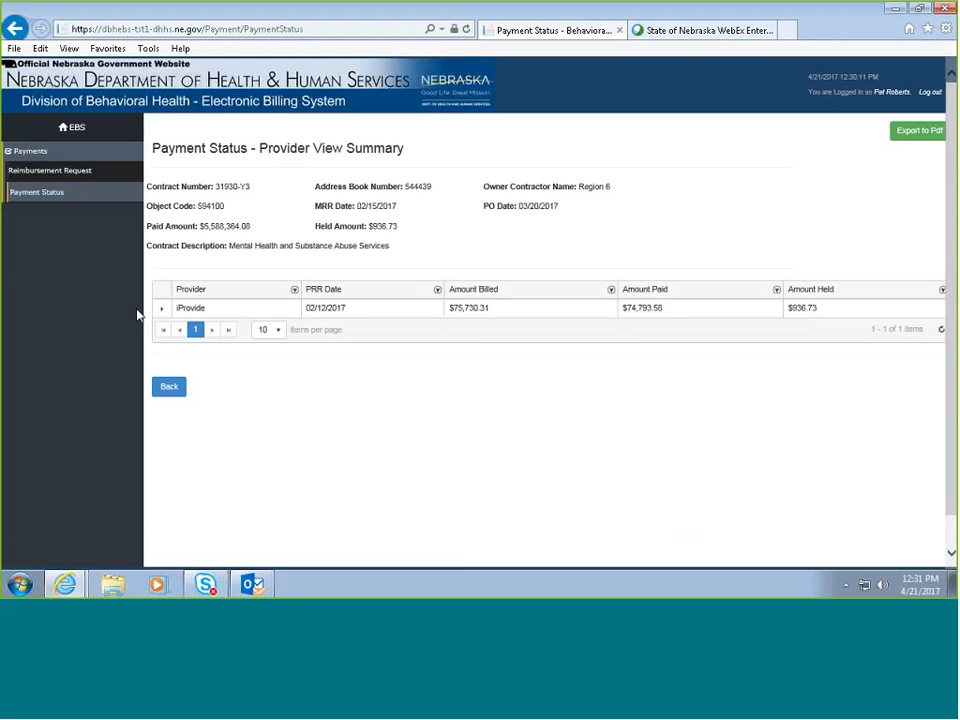
left_click(161, 309)
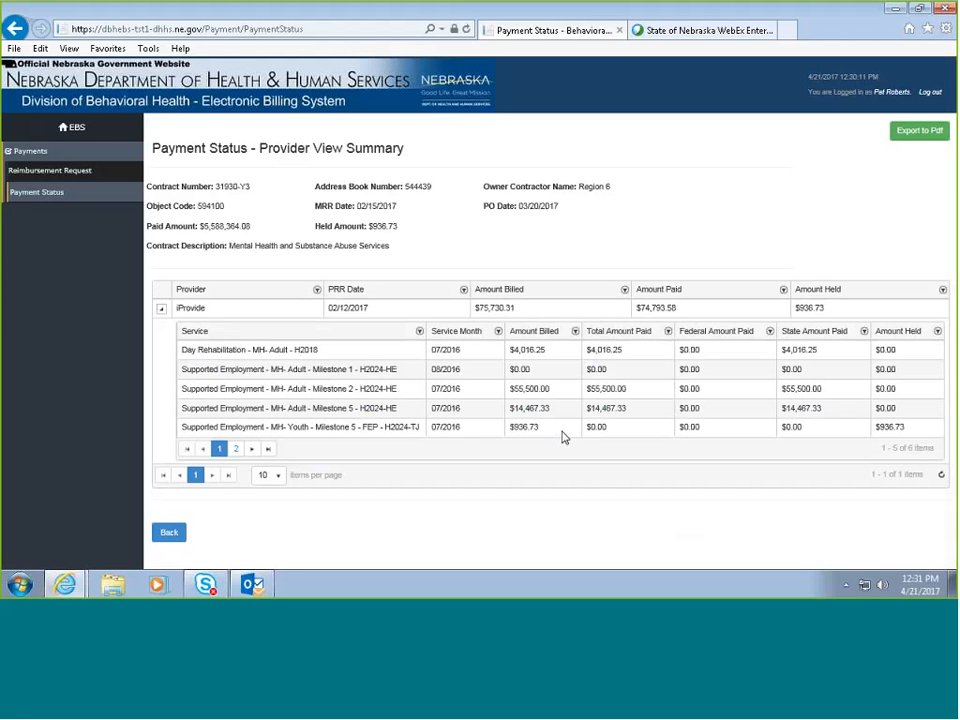
left_click(234, 449)
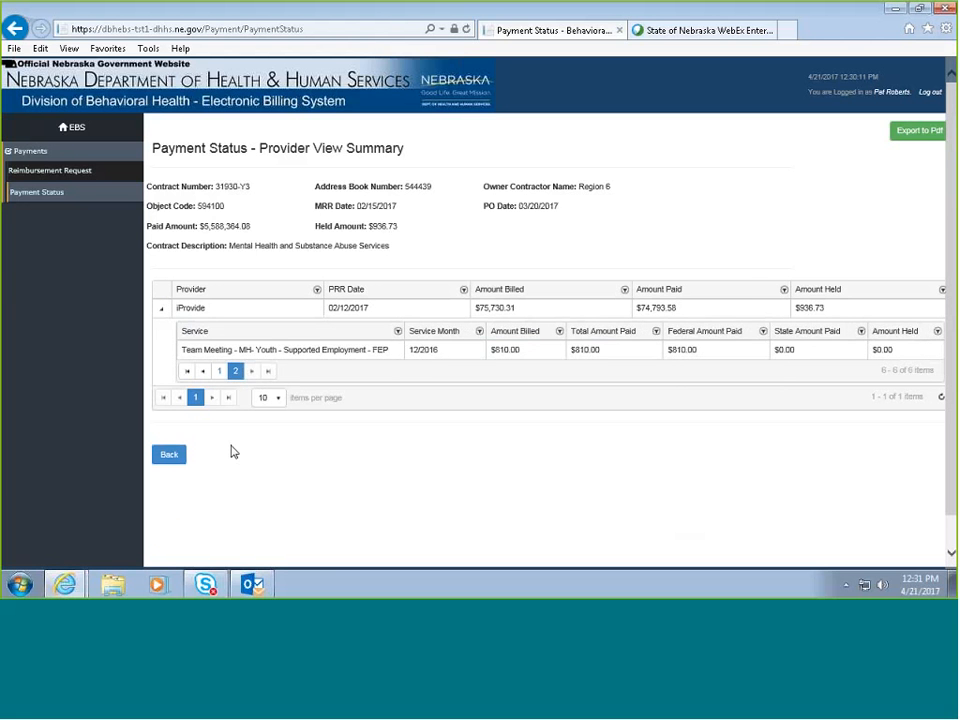
left_click(220, 372)
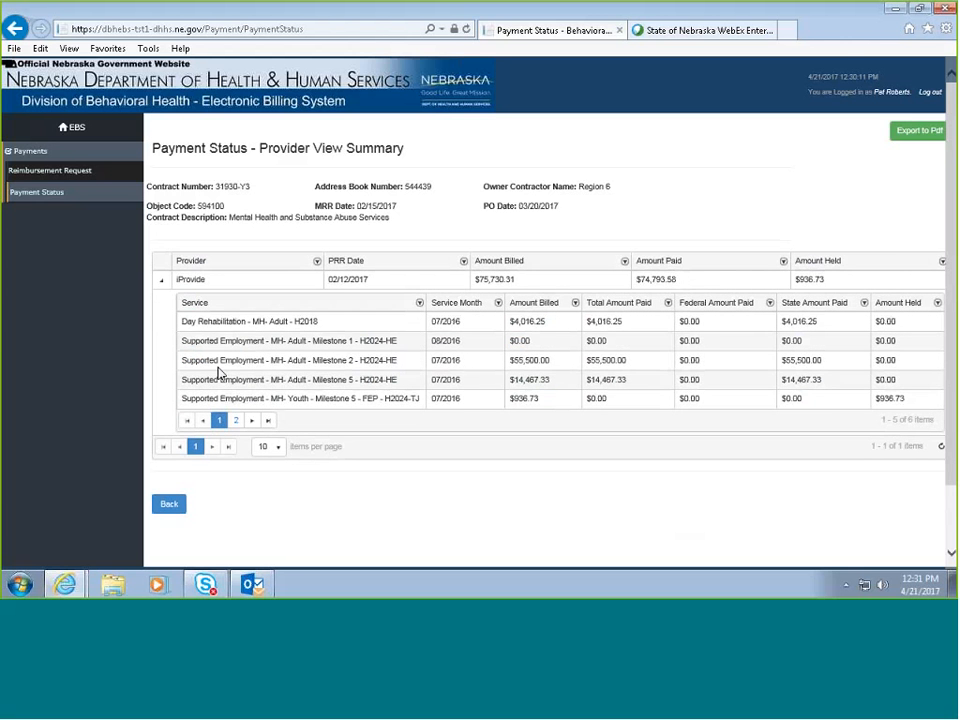
scroll(219, 373, "down", 1)
left_click(195, 439)
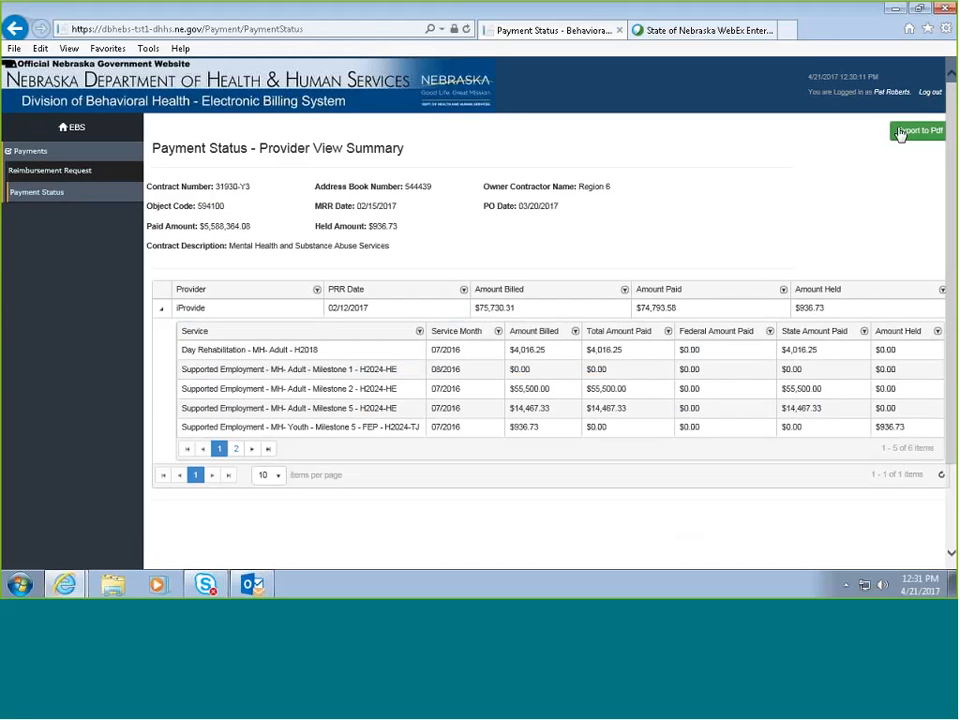
Export the details as PaymentStatus_View.pdf, check it in the PDF viewer, then close it.
left_click(912, 137)
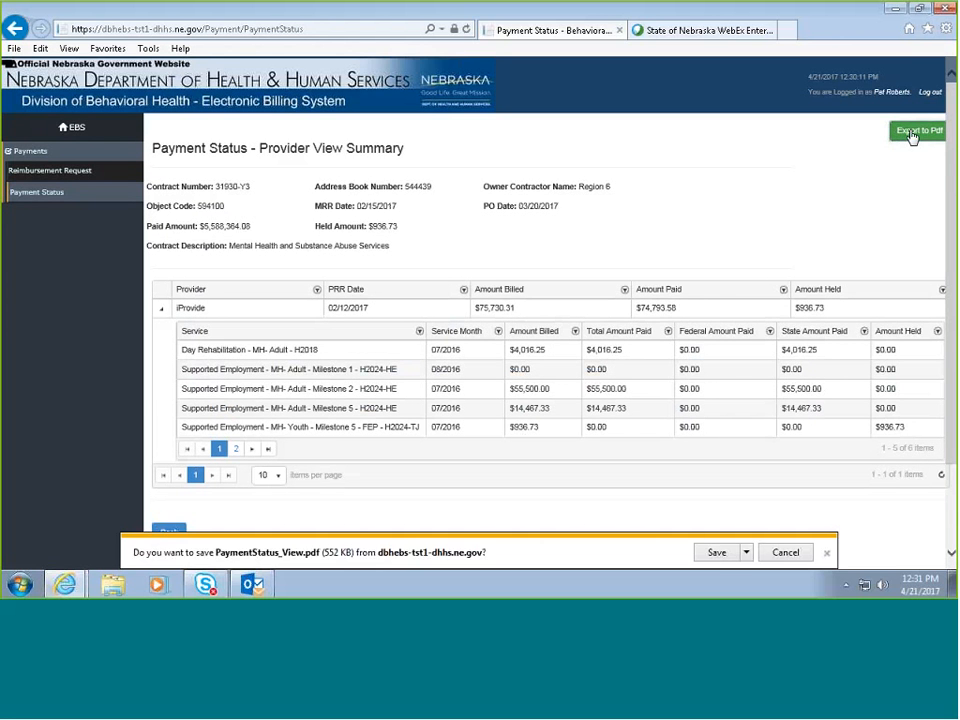
left_click(716, 552)
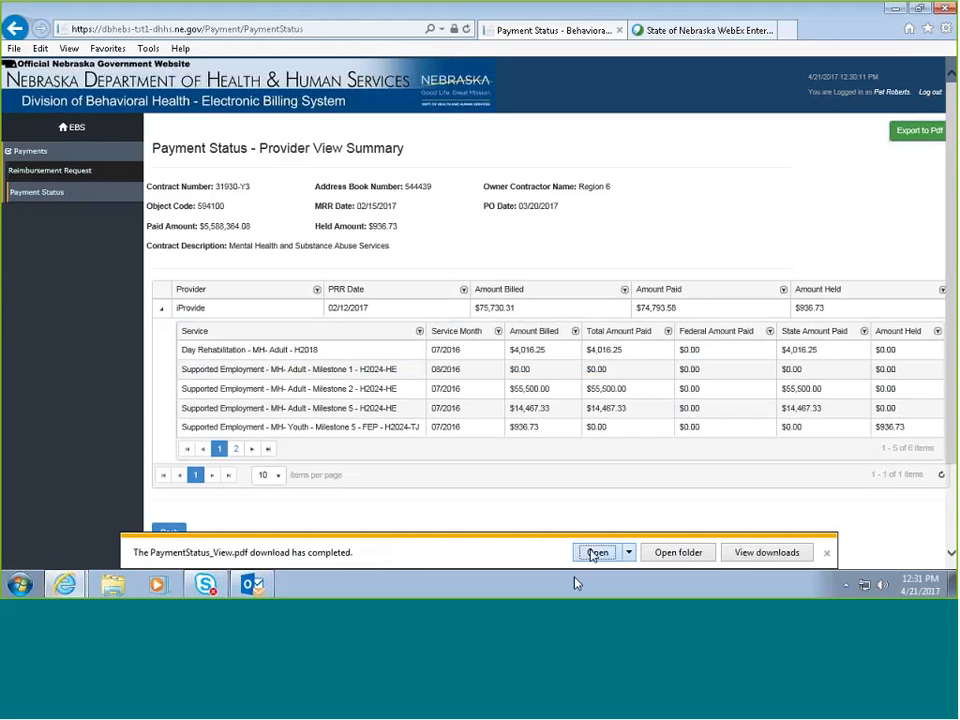
left_click(596, 552)
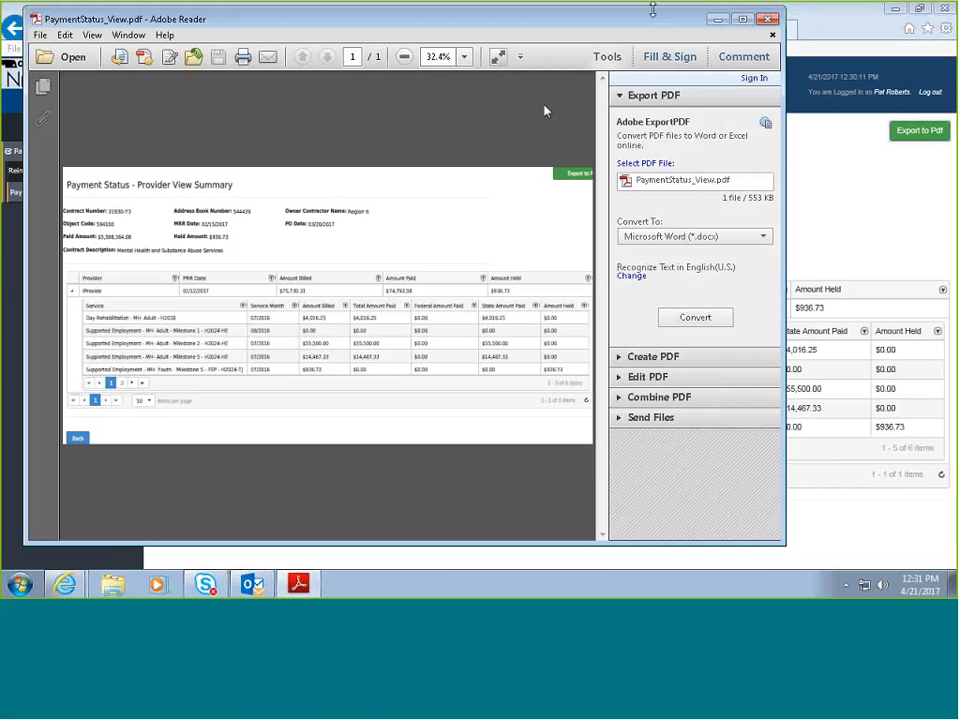
left_click(773, 20)
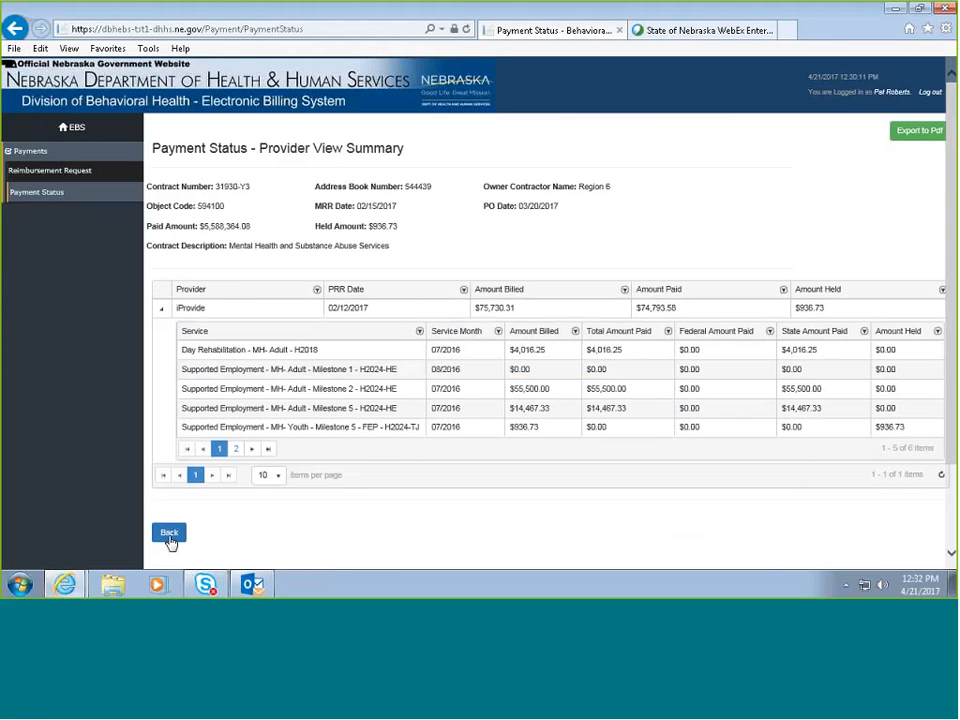
Go back from the Provider View Summary to the 31930-Y3 Contract Payments list.
left_click(169, 534)
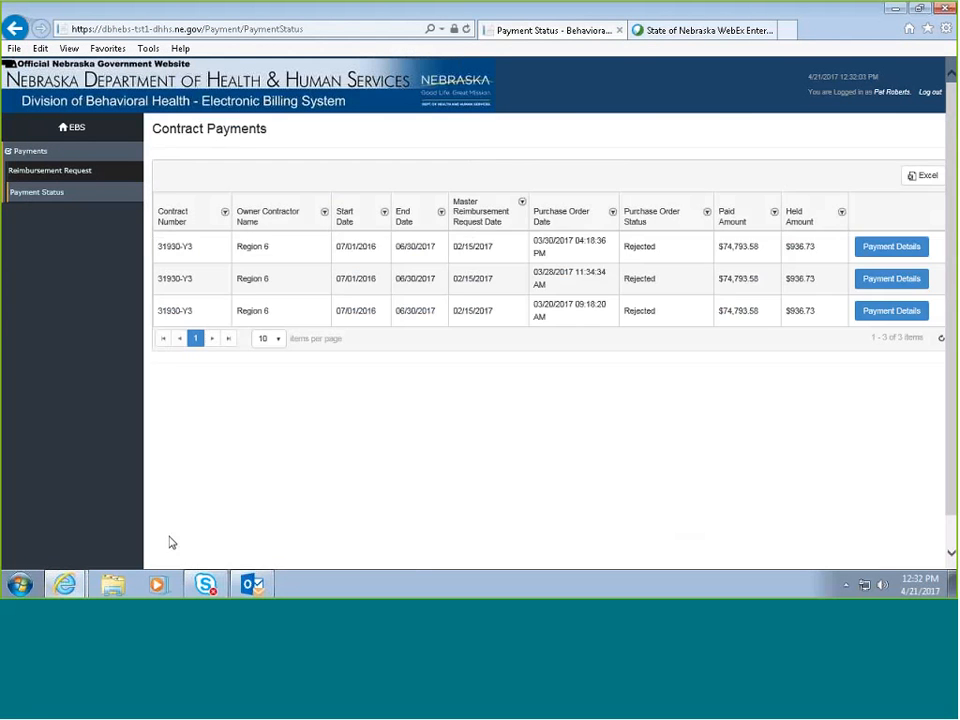